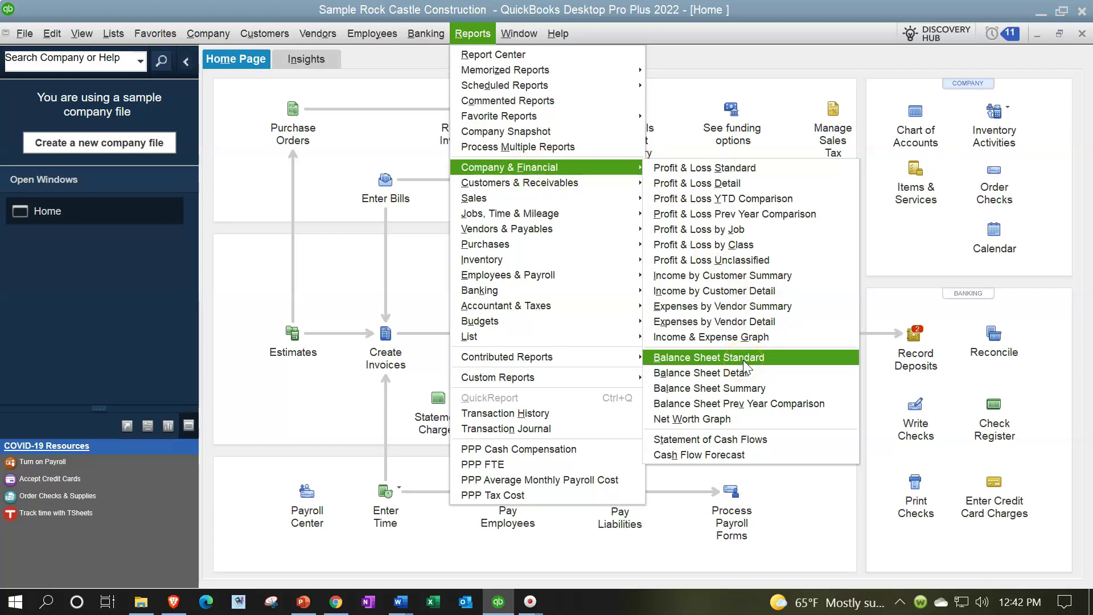
Step: Open the standard Balance Sheet report from the company and financial reports
{"action": "left_click", "coordinate": [546, 59]}
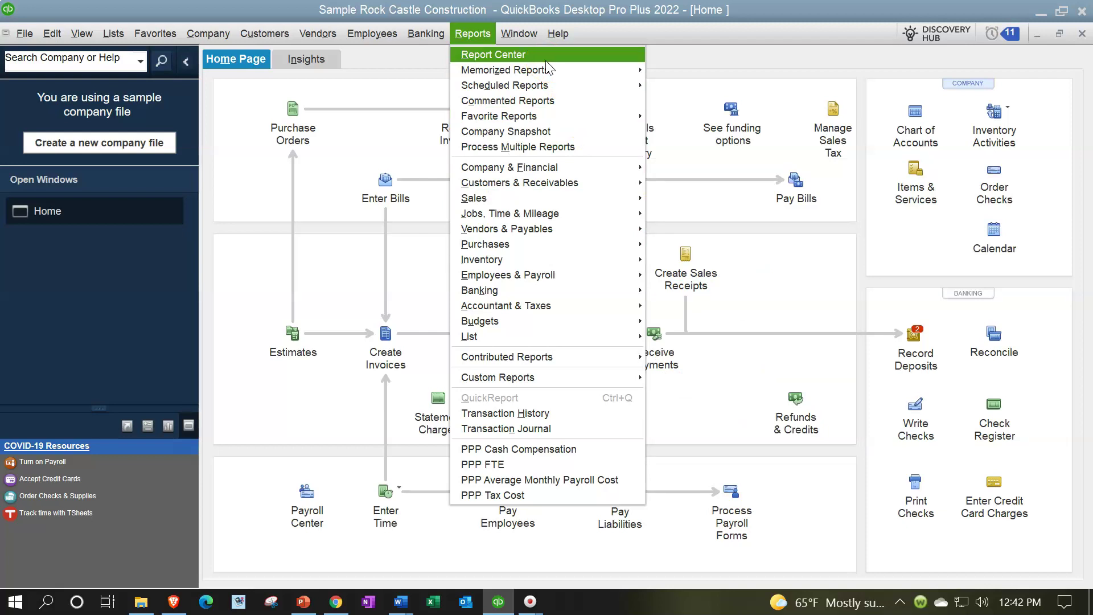
{"action": "left_click", "coordinate": [561, 117]}
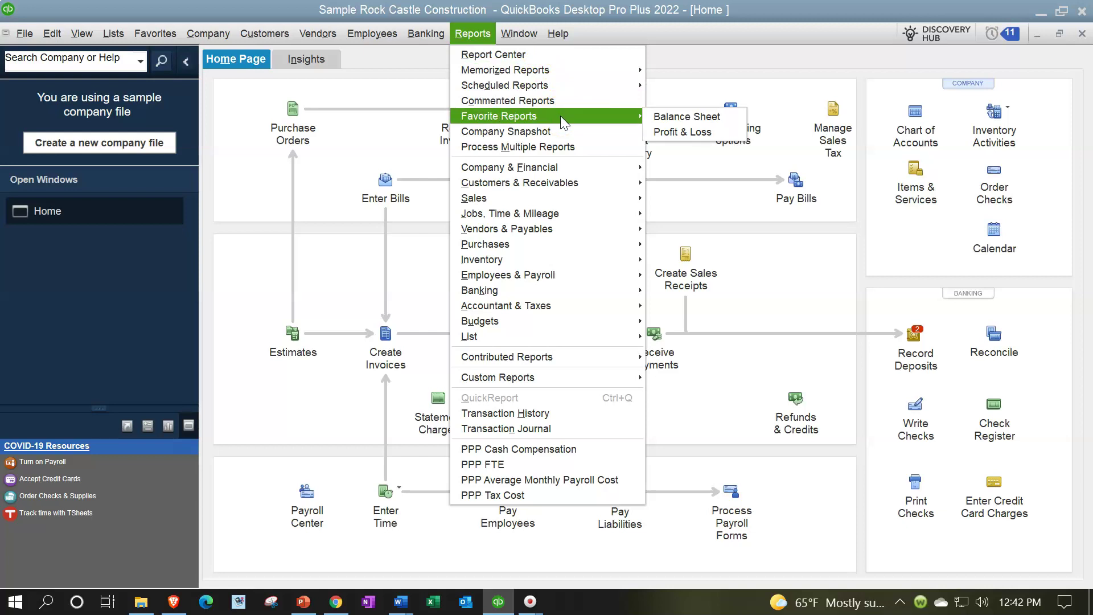
{"action": "left_click", "coordinate": [571, 168]}
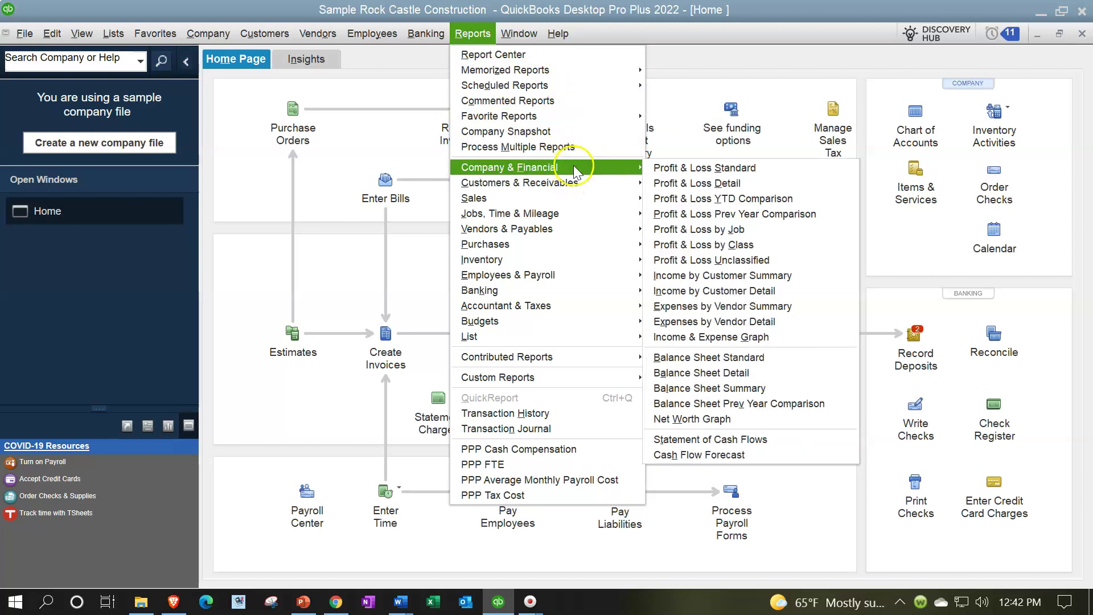
{"action": "left_click", "coordinate": [704, 322]}
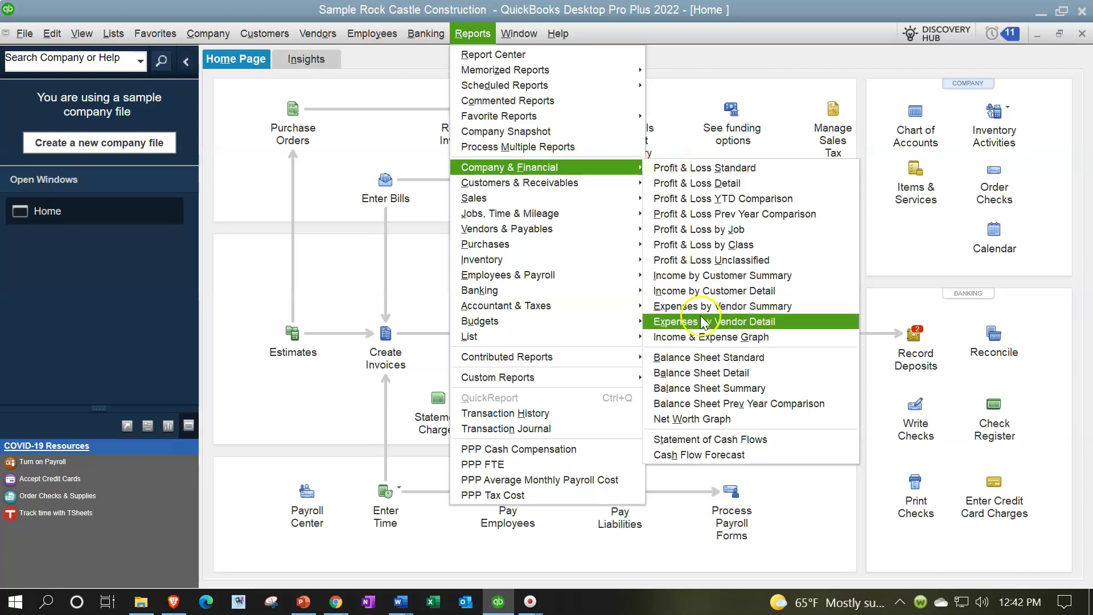
{"action": "left_click", "coordinate": [710, 358]}
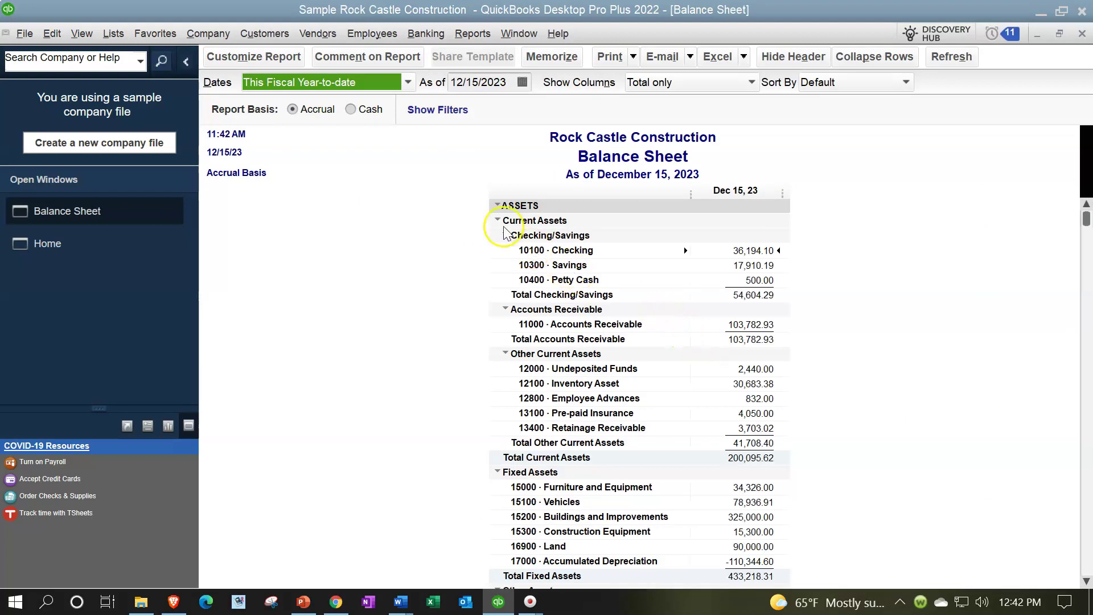
Step: Customize the Balance Sheet's fonts by setting the column labels to size 14 and accepting the follow-up font change
{"action": "left_click", "coordinate": [265, 61]}
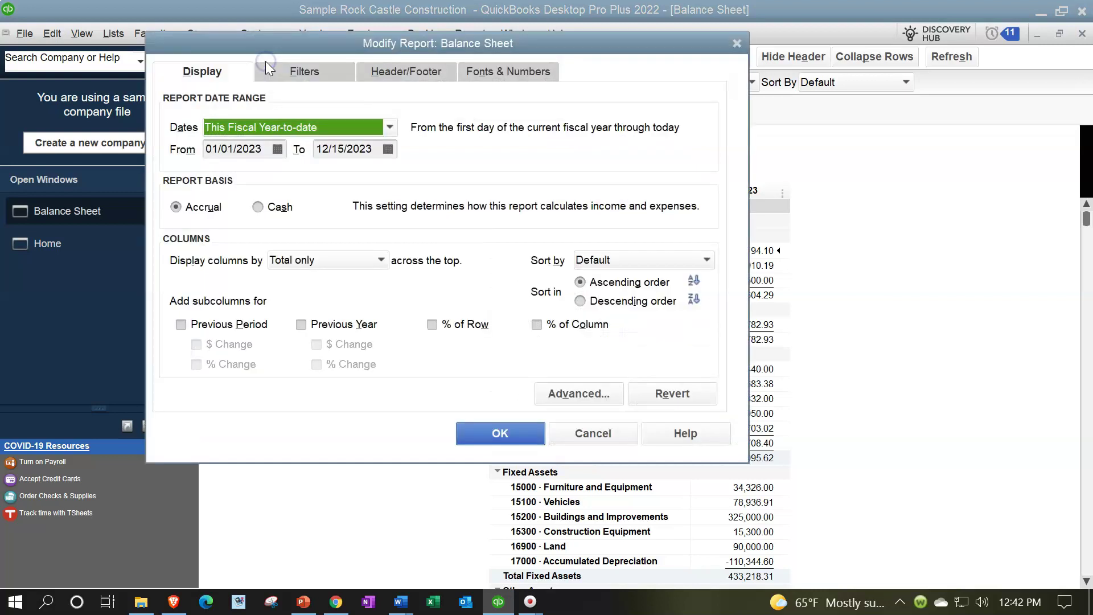
{"action": "left_click", "coordinate": [489, 80]}
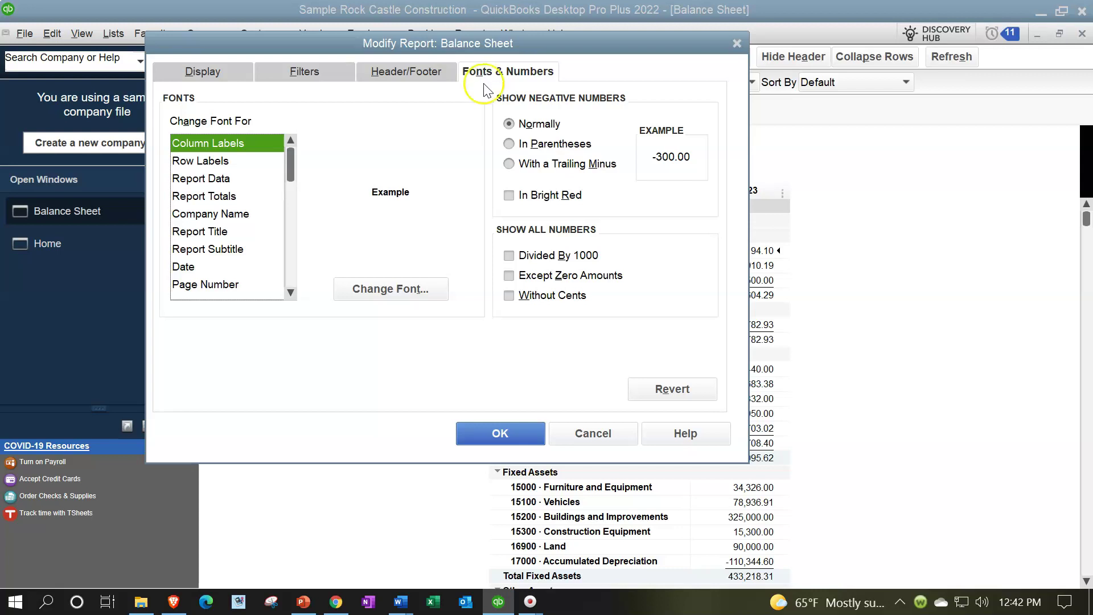
{"action": "left_click", "coordinate": [400, 293]}
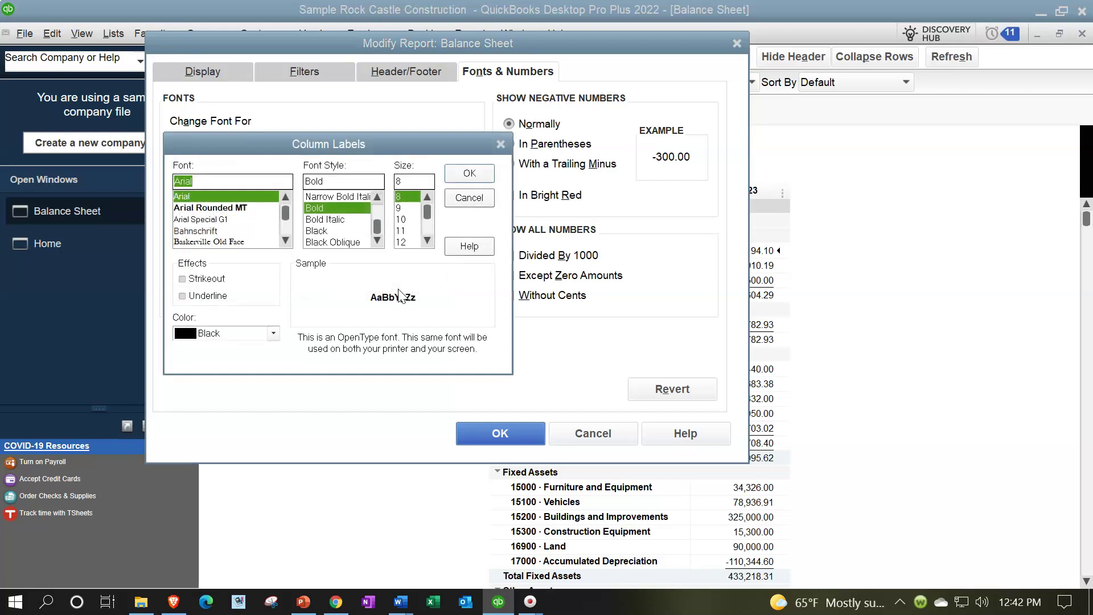
{"action": "scroll", "coordinate": [413, 235], "scroll_direction": "down", "scroll_amount": 2}
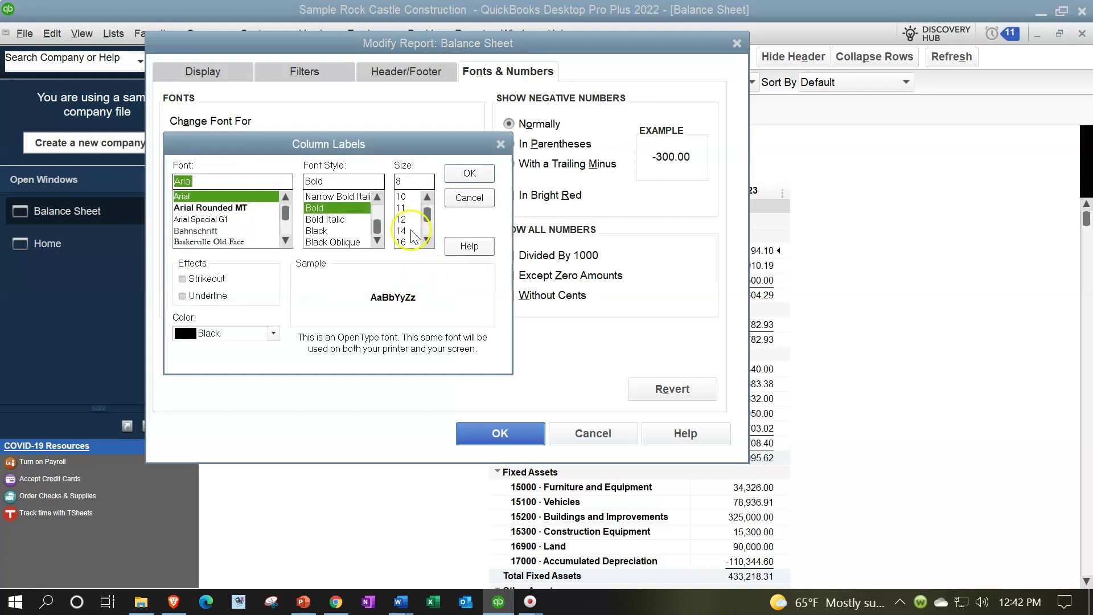
{"action": "left_click", "coordinate": [412, 231]}
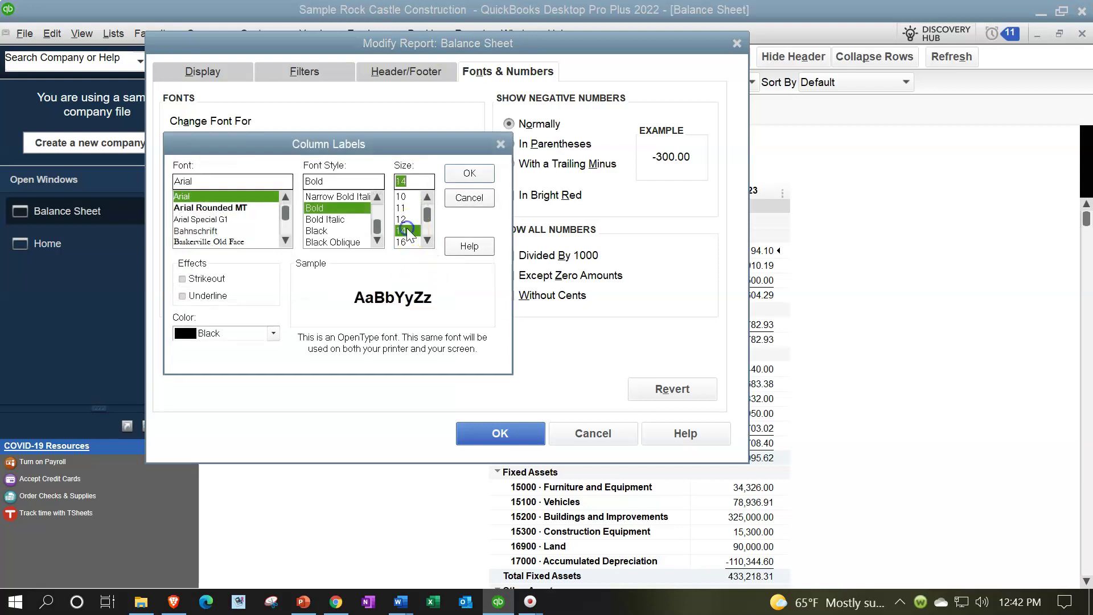
{"action": "left_click", "coordinate": [463, 173]}
{"action": "left_click", "coordinate": [476, 189]}
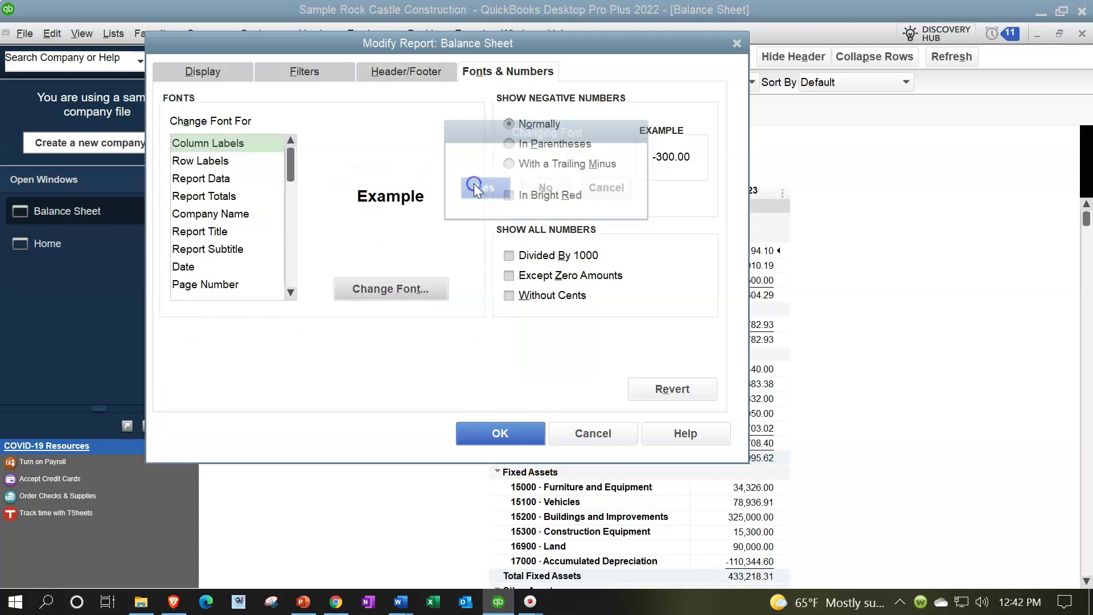
{"action": "left_click", "coordinate": [501, 434]}
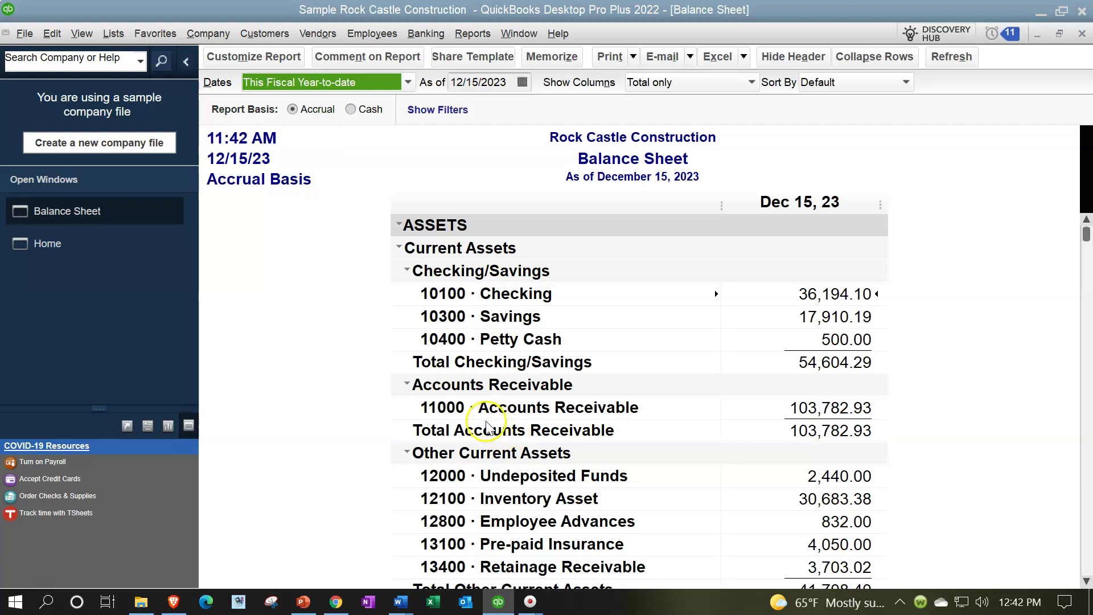
Step: Collapse the side navigation, start commenting on the Balance Sheet, and save the comment "Test" on the 11000 Accounts Receivable amount
{"action": "left_click", "coordinate": [185, 62]}
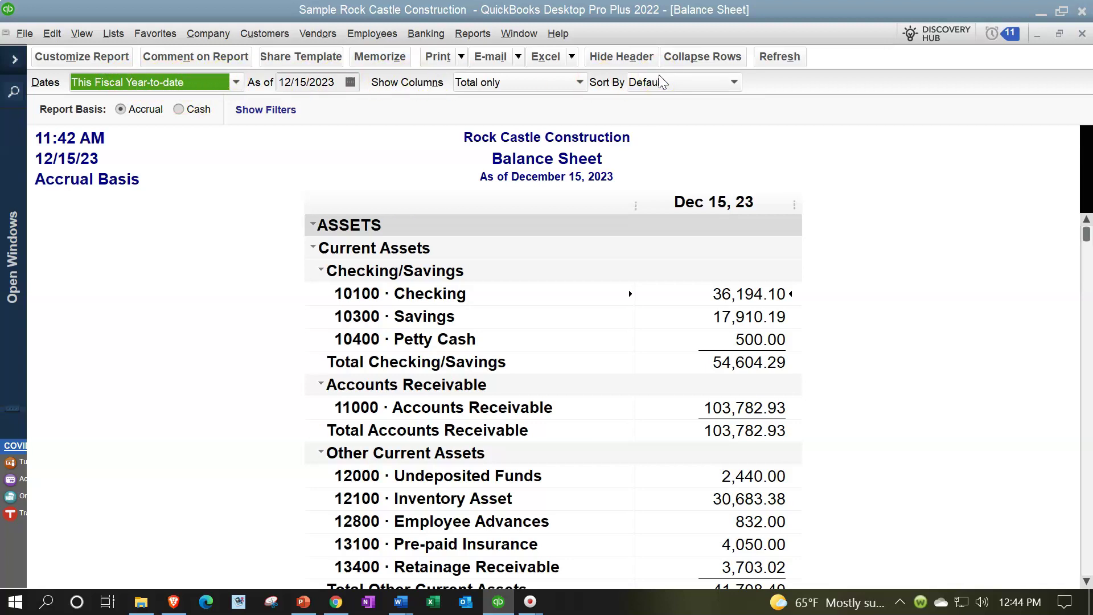
{"action": "left_click", "coordinate": [86, 58]}
{"action": "left_click", "coordinate": [162, 59]}
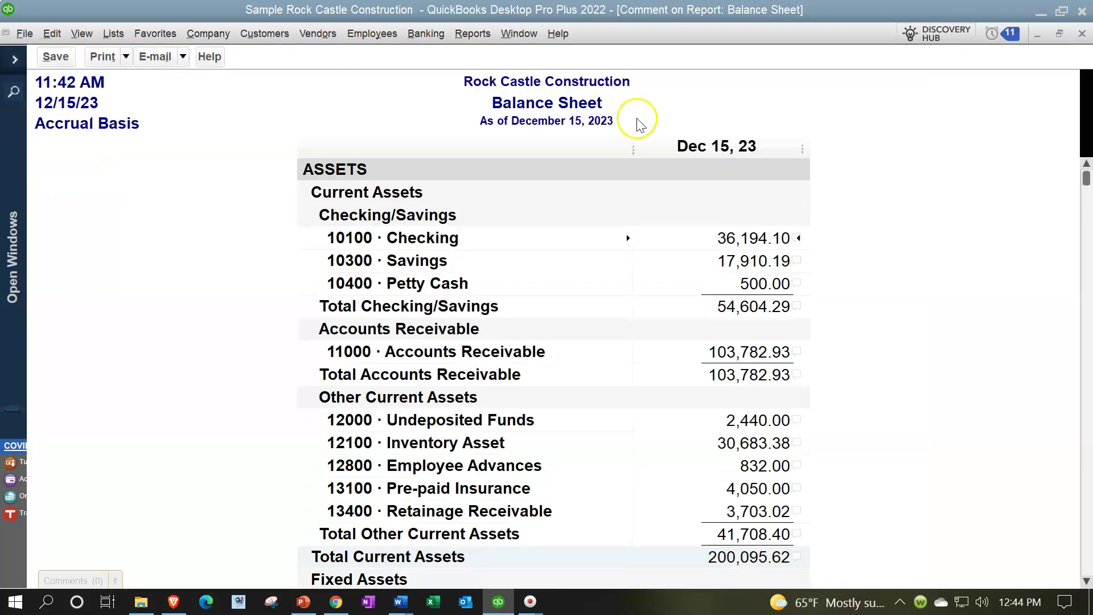
{"action": "left_click", "coordinate": [798, 358]}
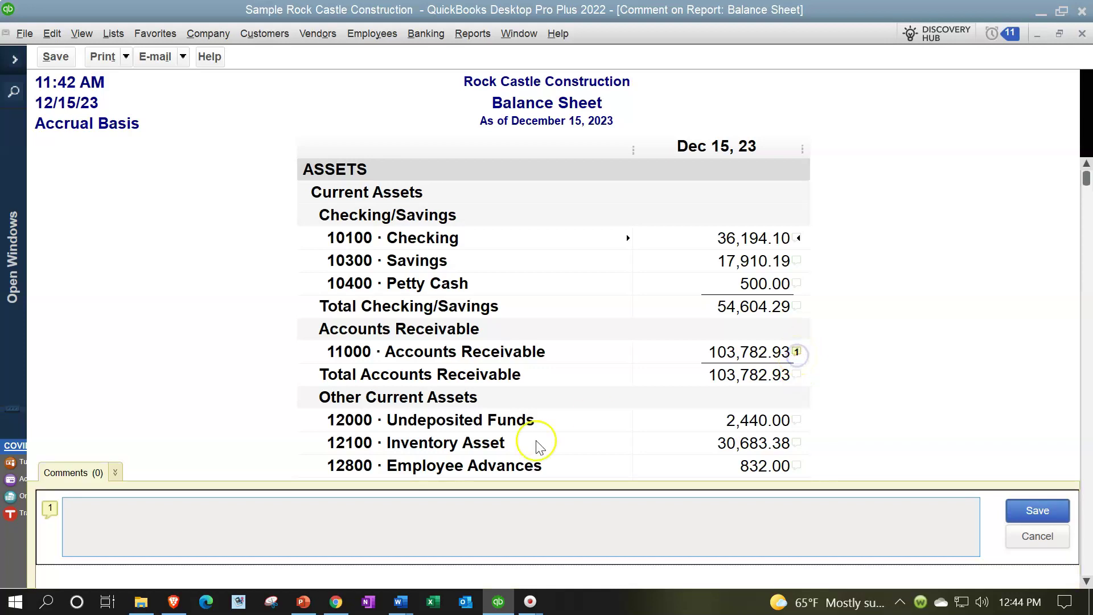
{"action": "left_click", "coordinate": [315, 513]}
{"action": "type", "text": "Test"}
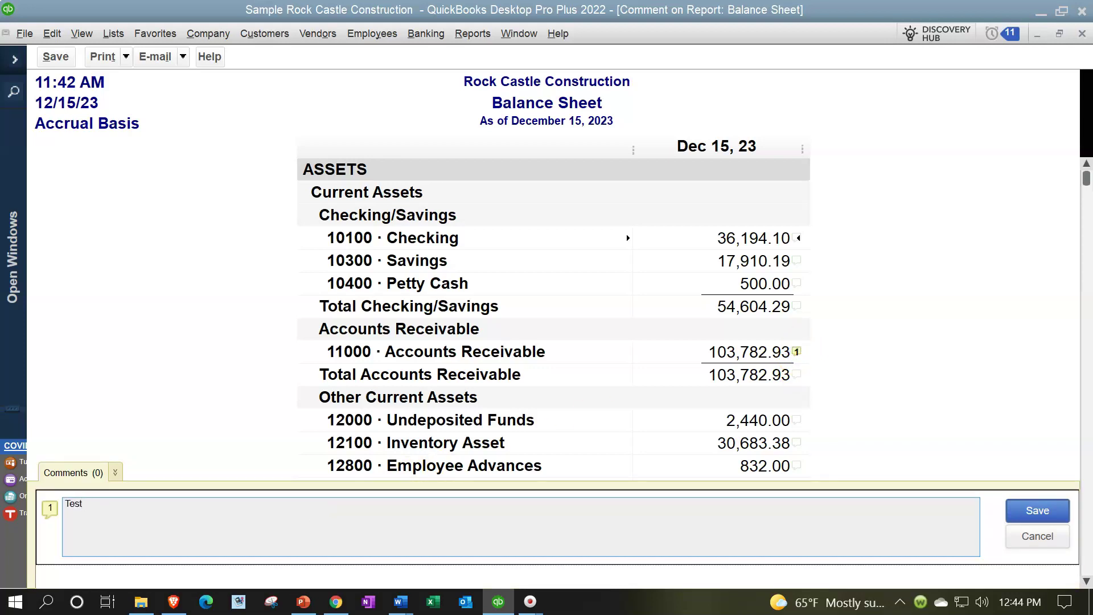
{"action": "left_click", "coordinate": [1019, 510]}
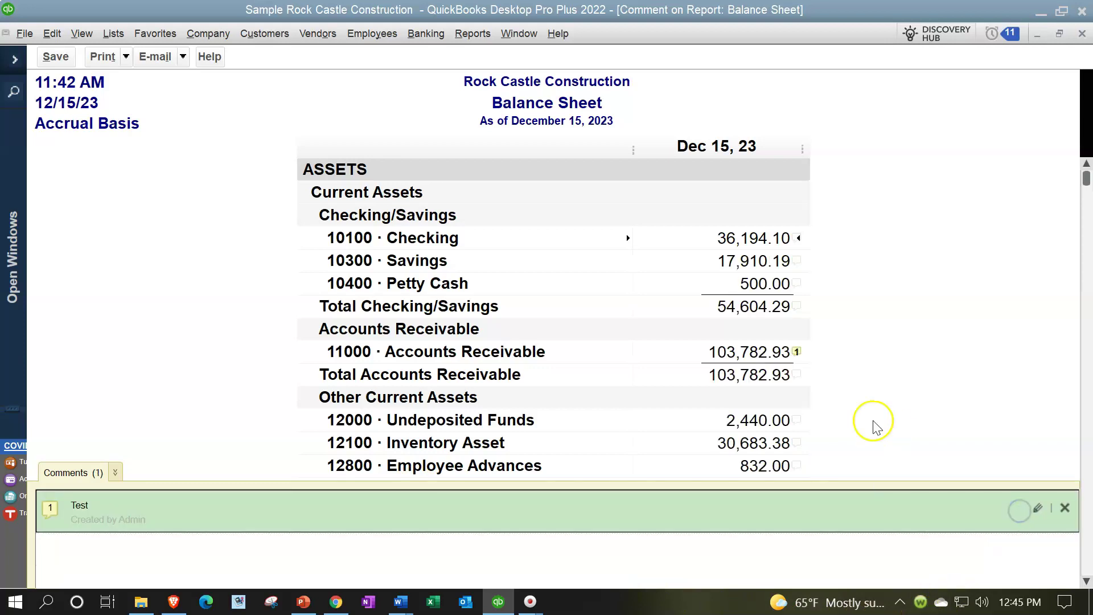
Step: Add and save the comment "Test 2" on the 12000 Undeposited Funds amount
{"action": "left_click", "coordinate": [798, 421]}
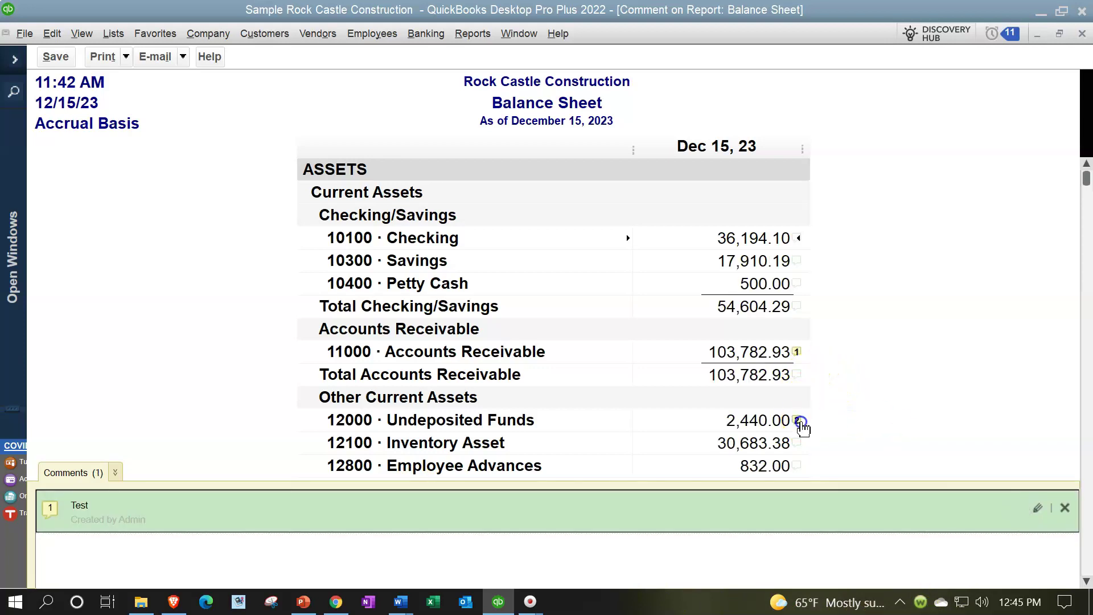
{"action": "left_click", "coordinate": [608, 520]}
{"action": "type", "text": "Test 2"}
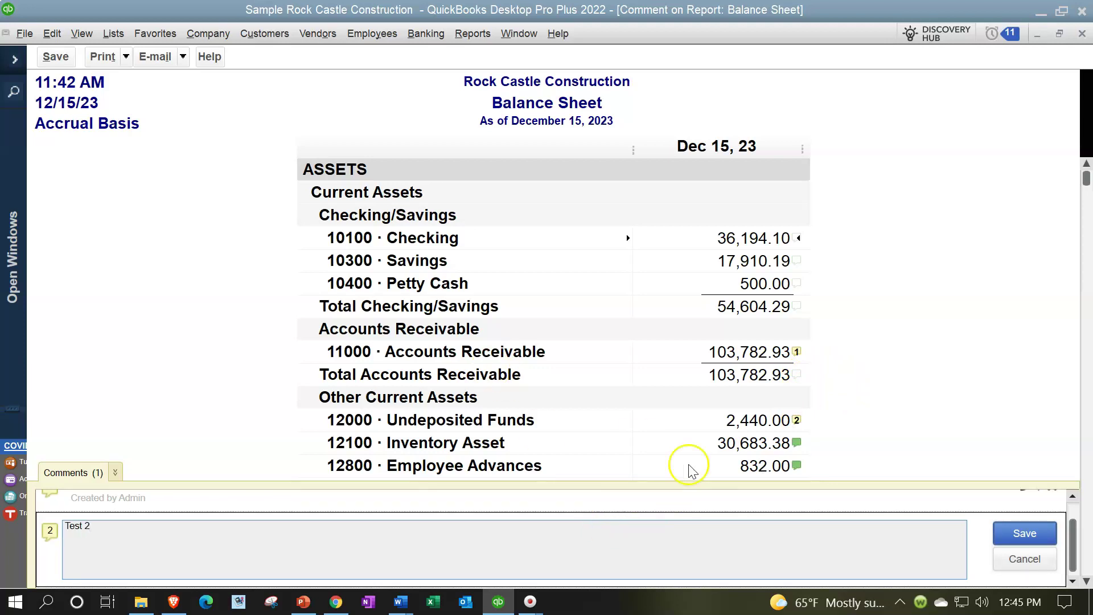
{"action": "left_click", "coordinate": [1017, 538]}
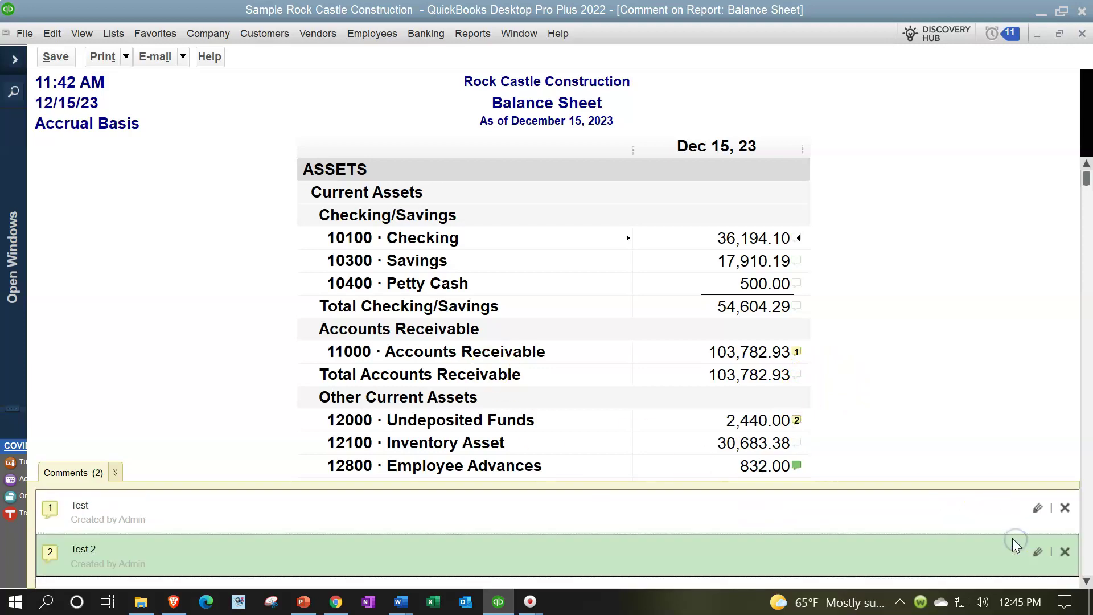
Step: Save the commented report as "Balance Sheet Comments 2" and close it
{"action": "left_click", "coordinate": [55, 57]}
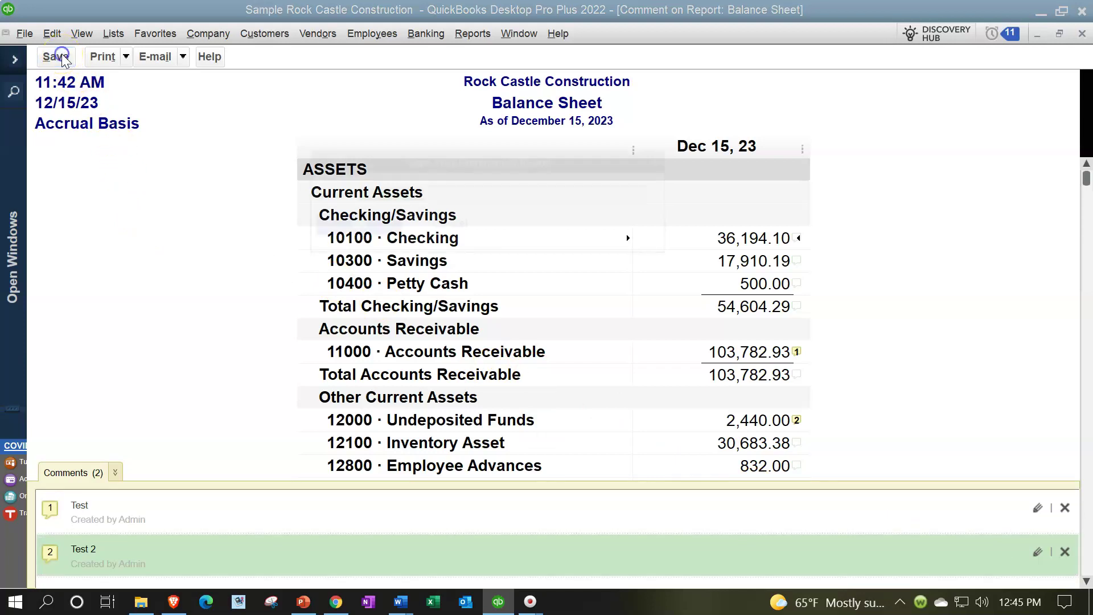
{"action": "left_click", "coordinate": [434, 194]}
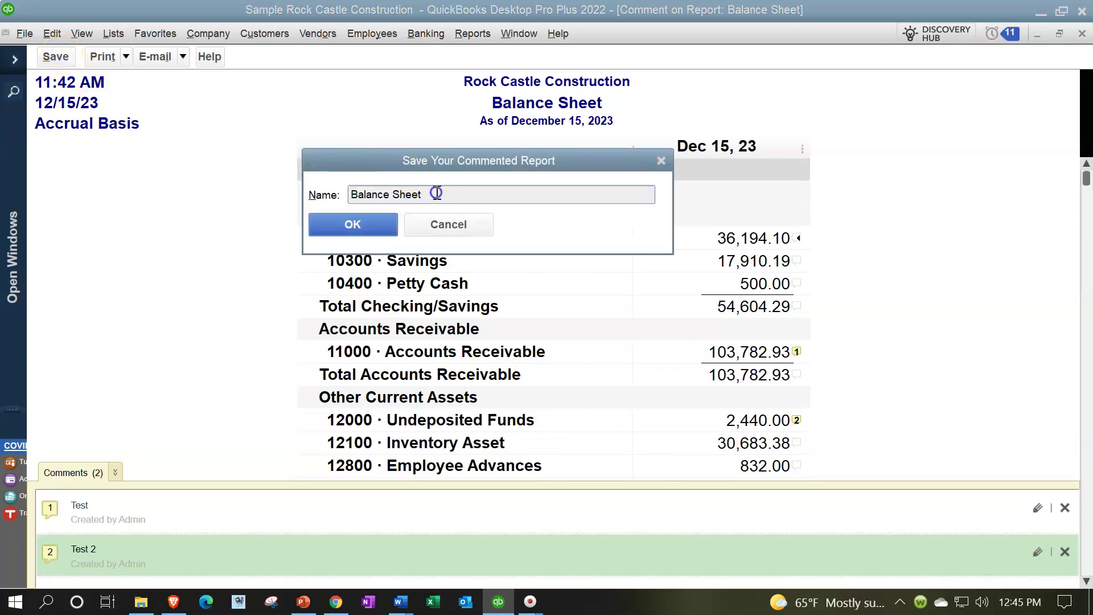
{"action": "type", "text": "Comments 2"}
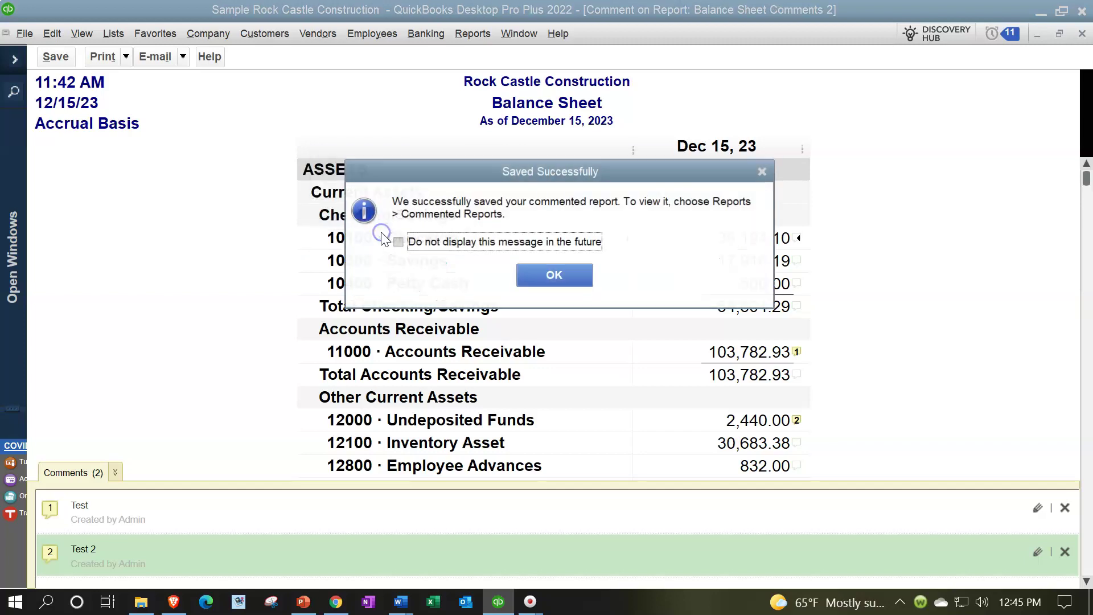
{"action": "left_click", "coordinate": [577, 276]}
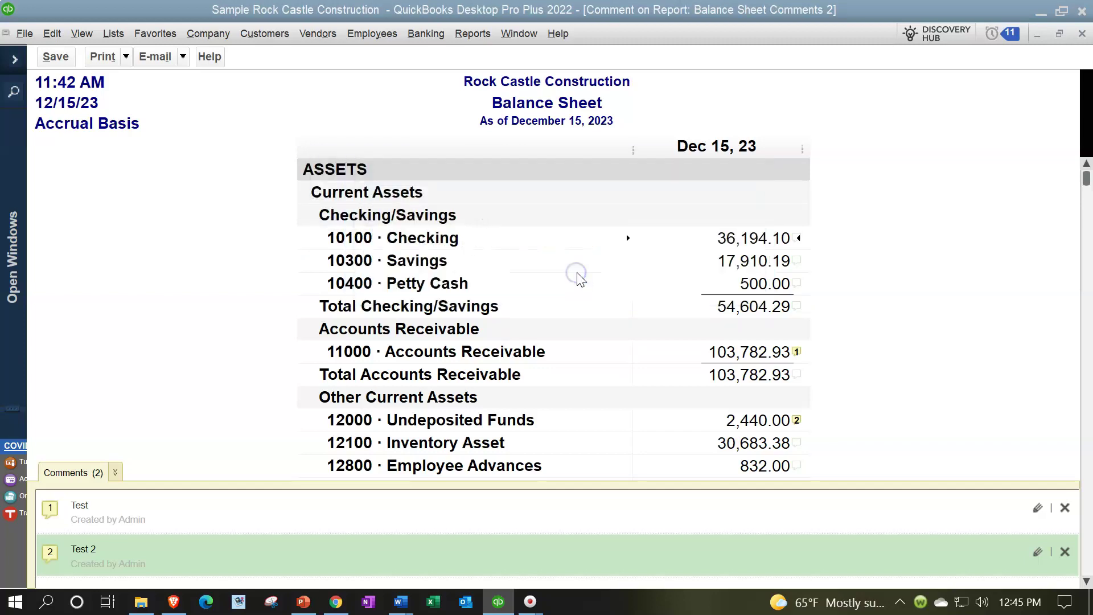
{"action": "scroll", "coordinate": [576, 275], "scroll_direction": "down", "scroll_amount": 3}
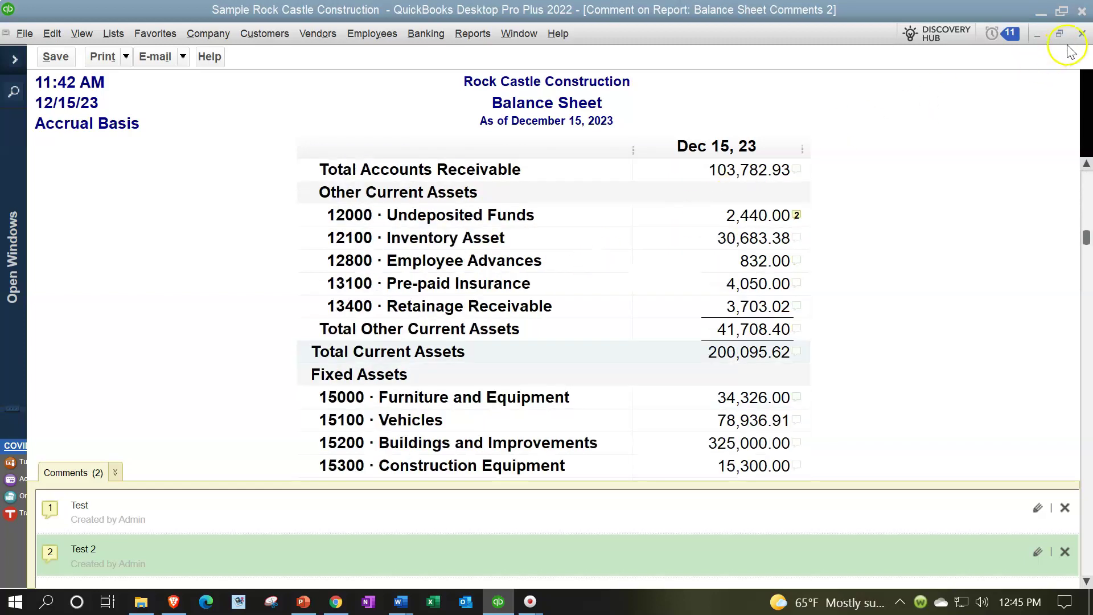
{"action": "left_click", "coordinate": [1081, 34]}
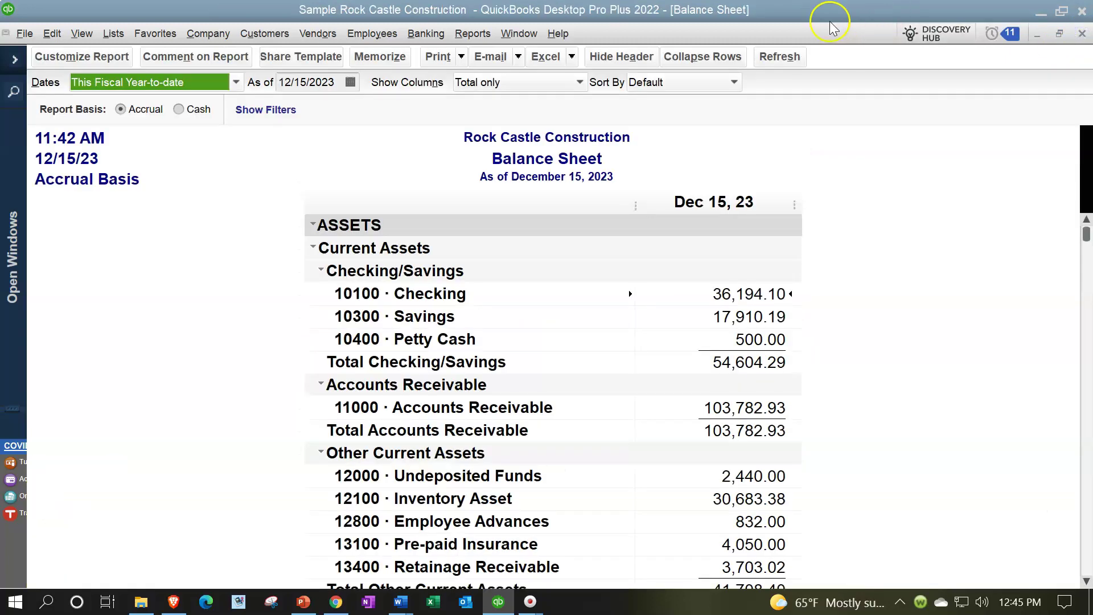
Step: Review the saved "Balance Sheet Comments 2" from the commented reports list, and return to the Balance Sheet
{"action": "left_click", "coordinate": [474, 33]}
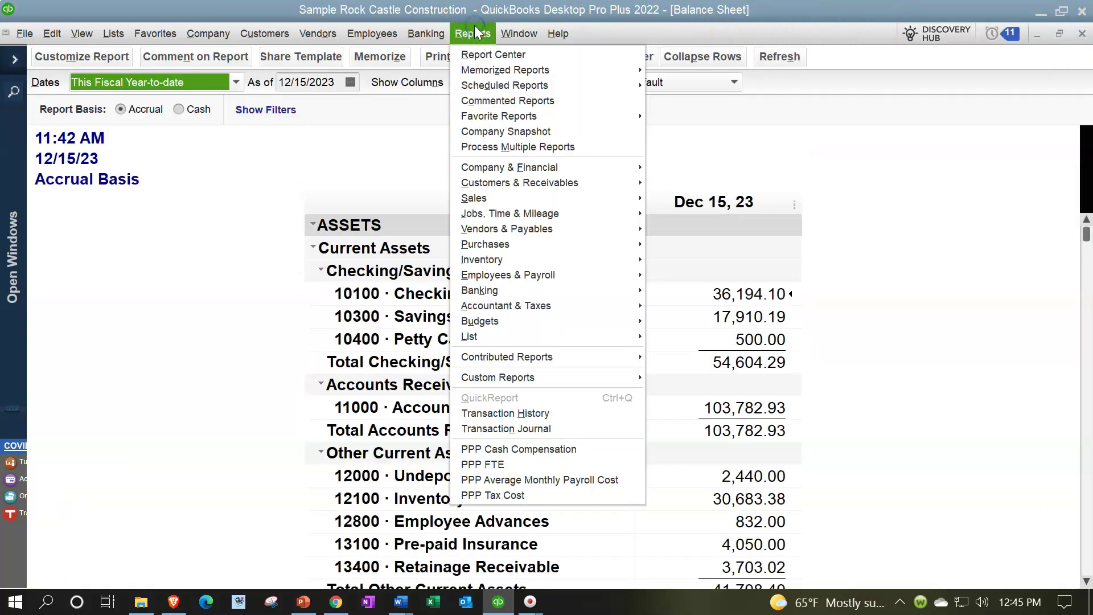
{"action": "left_click", "coordinate": [503, 103]}
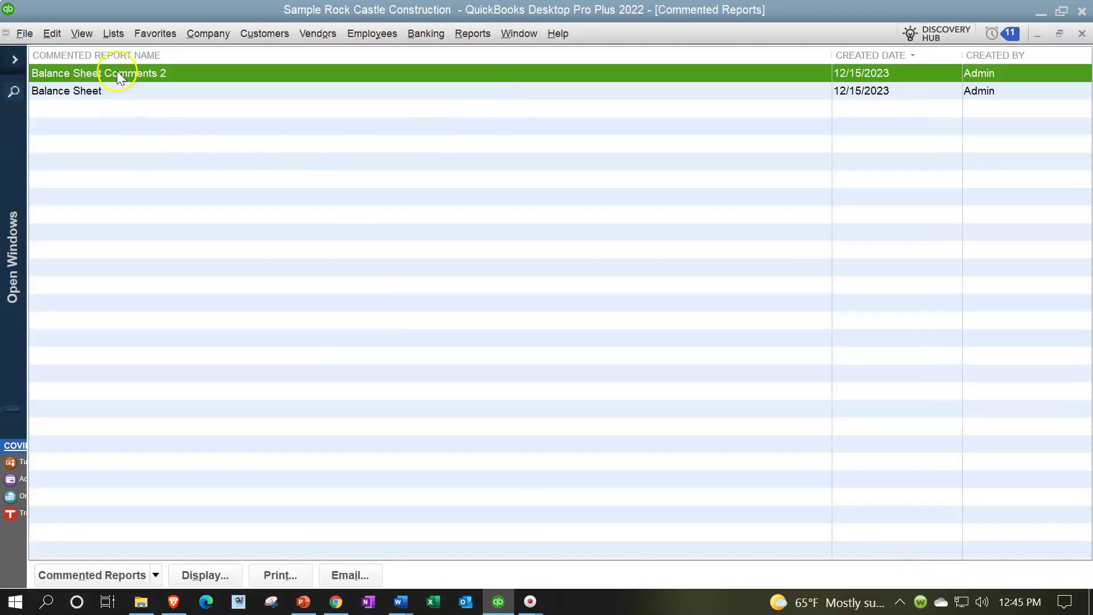
{"action": "double_click", "coordinate": [117, 73]}
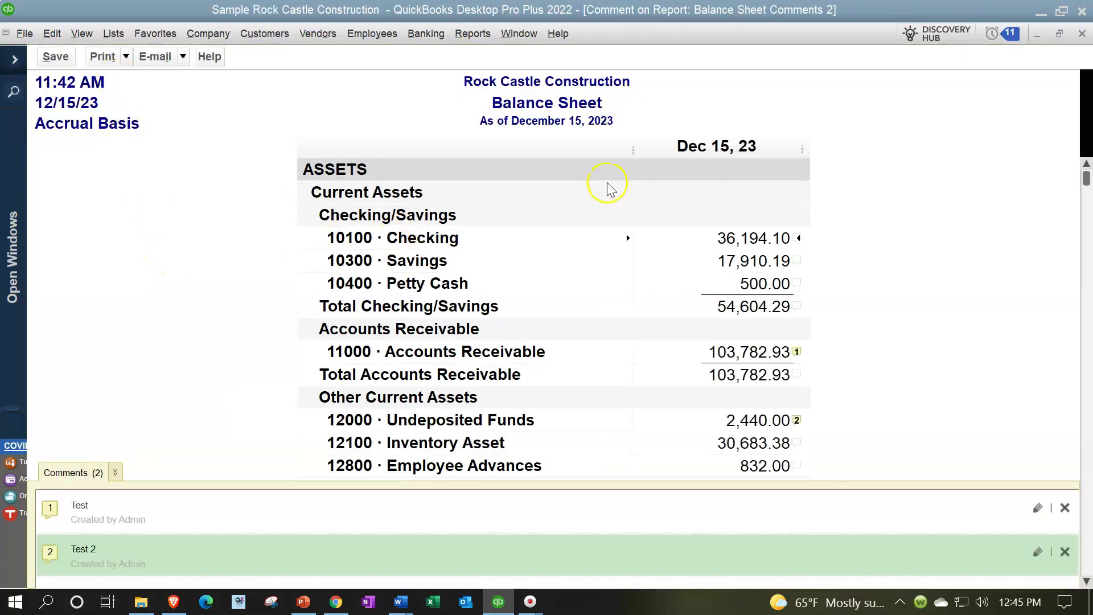
{"action": "left_click", "coordinate": [1081, 34]}
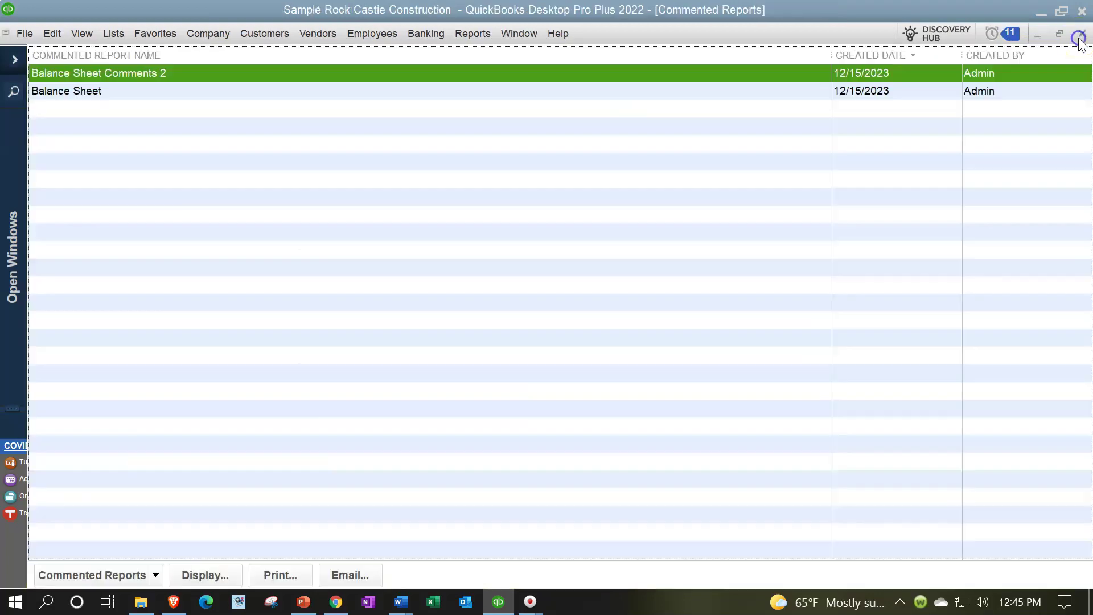
{"action": "left_click", "coordinate": [1081, 34]}
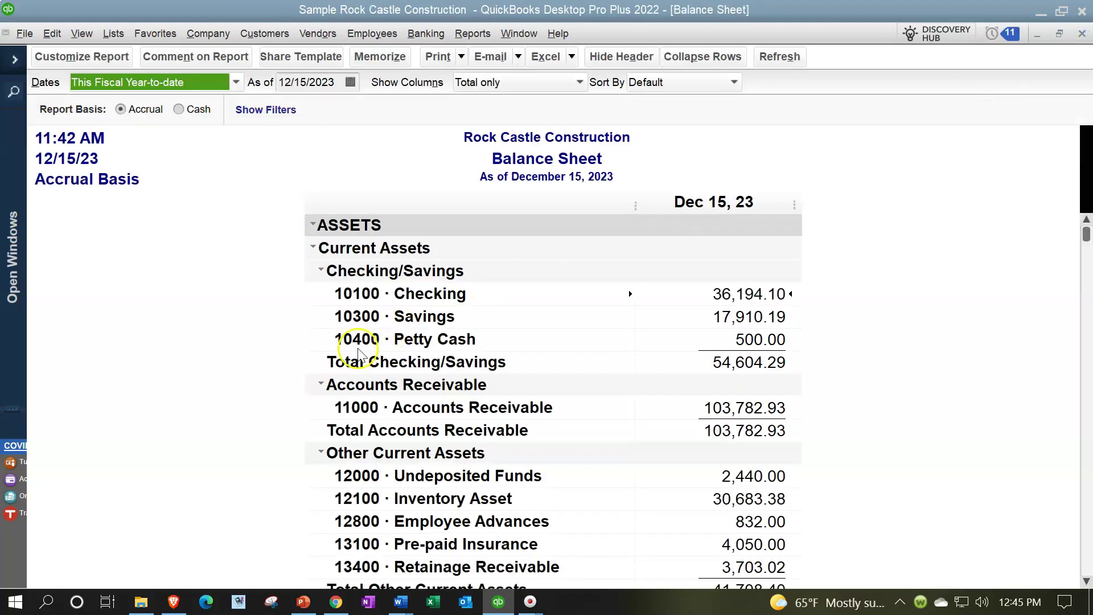
Step: View the template sharing form for the Balance Sheet and close it without sharing
{"action": "left_click", "coordinate": [306, 57]}
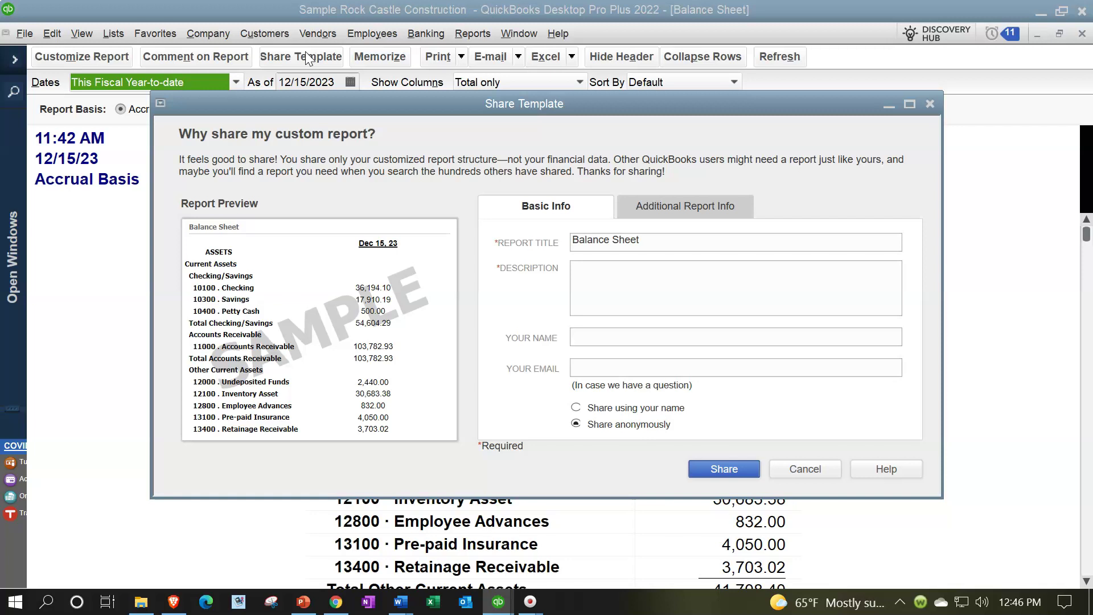
{"action": "left_click", "coordinate": [929, 104]}
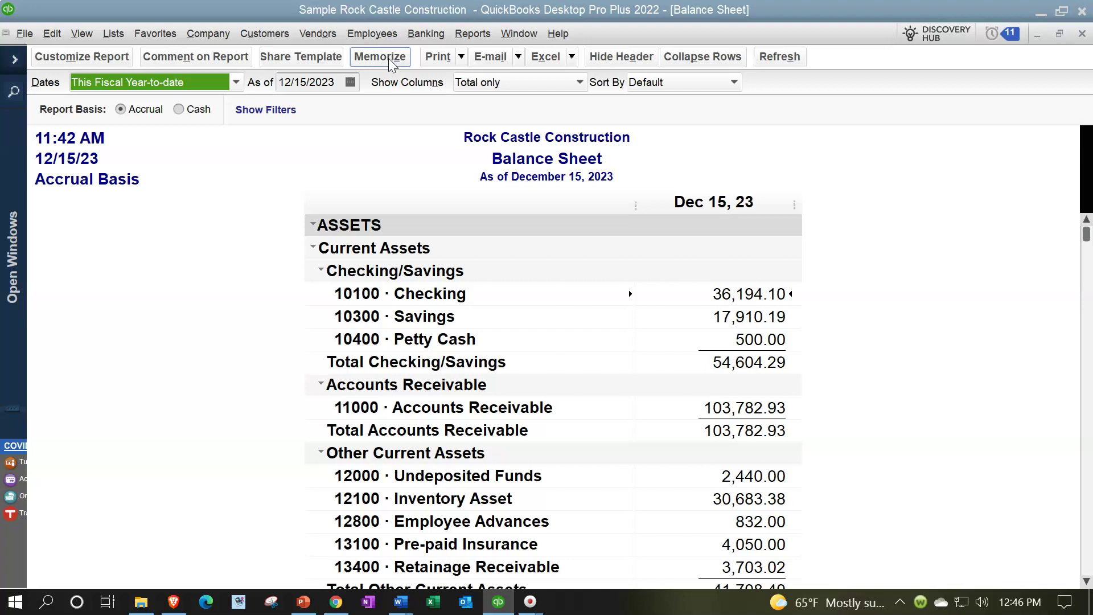
Step: View the available memorized report groups and return to the Balance Sheet without opening any report
{"action": "left_click", "coordinate": [466, 34]}
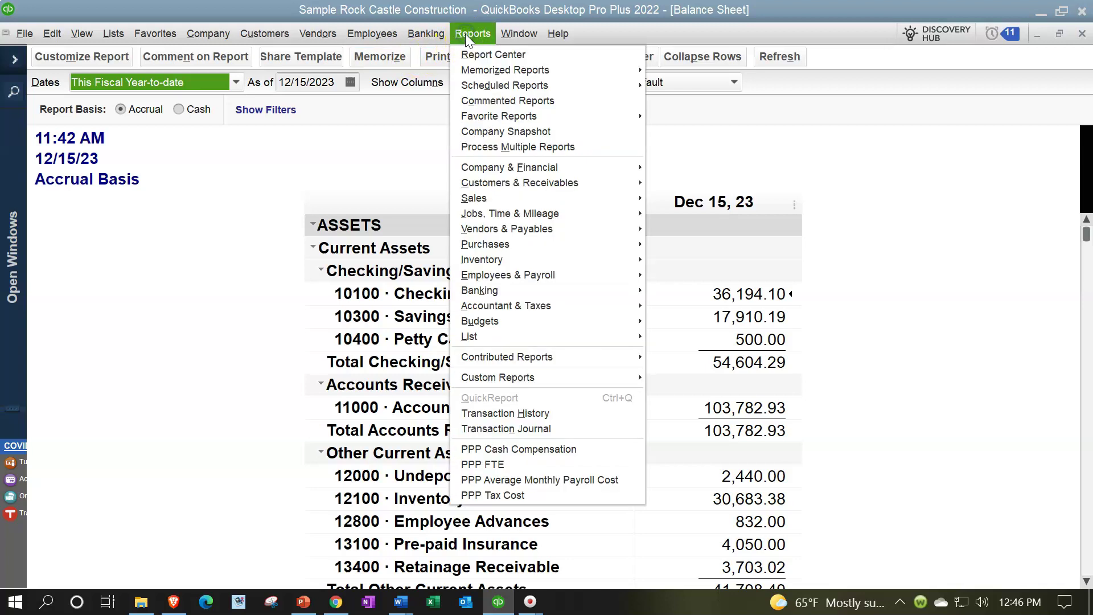
{"action": "mouse_move", "coordinate": [579, 70]}
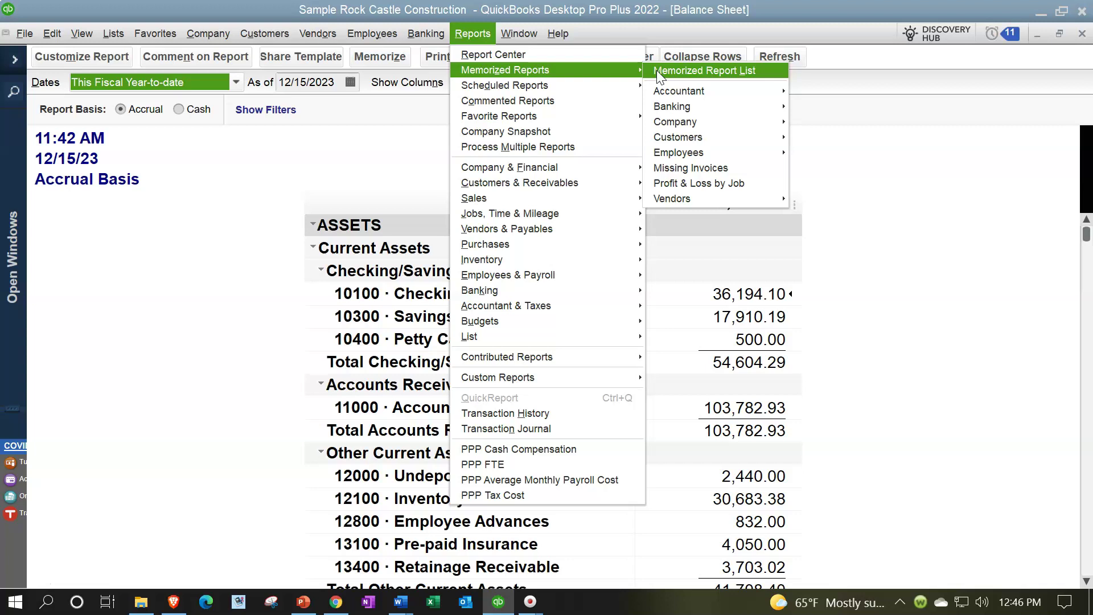
{"action": "left_click", "coordinate": [228, 201]}
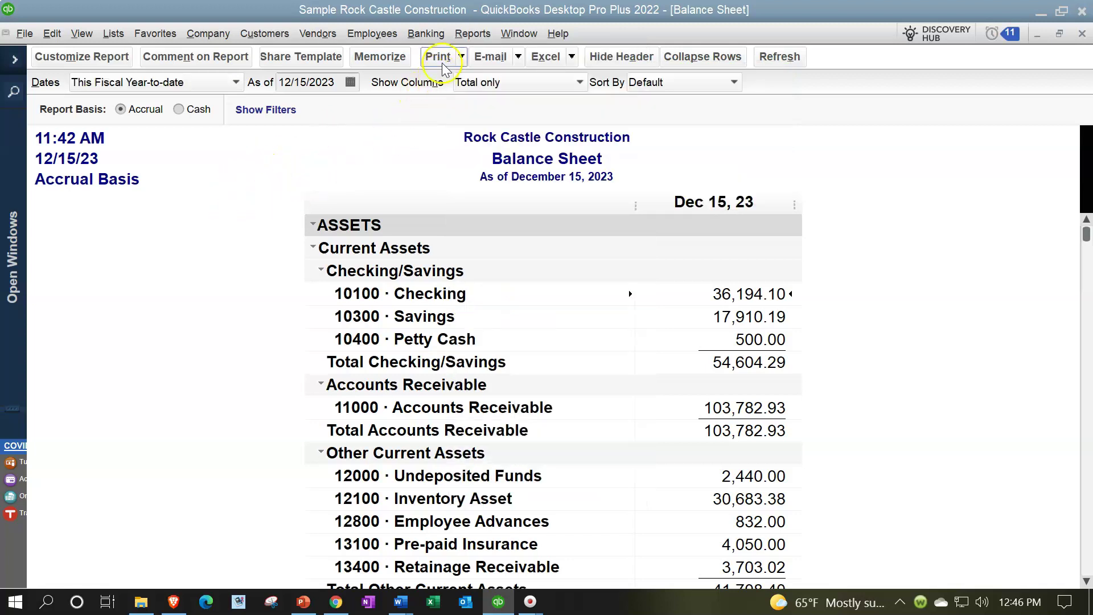
Step: Review the Balance Sheet's print options, Report and Save As PDF, without printing
{"action": "left_click", "coordinate": [461, 60]}
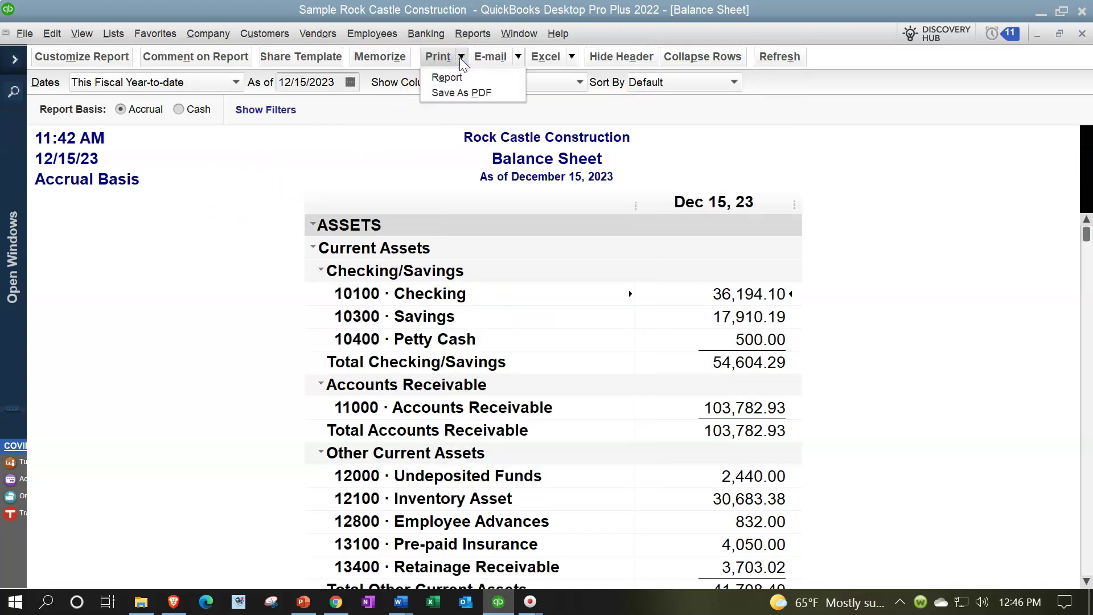
{"action": "left_click", "coordinate": [460, 77]}
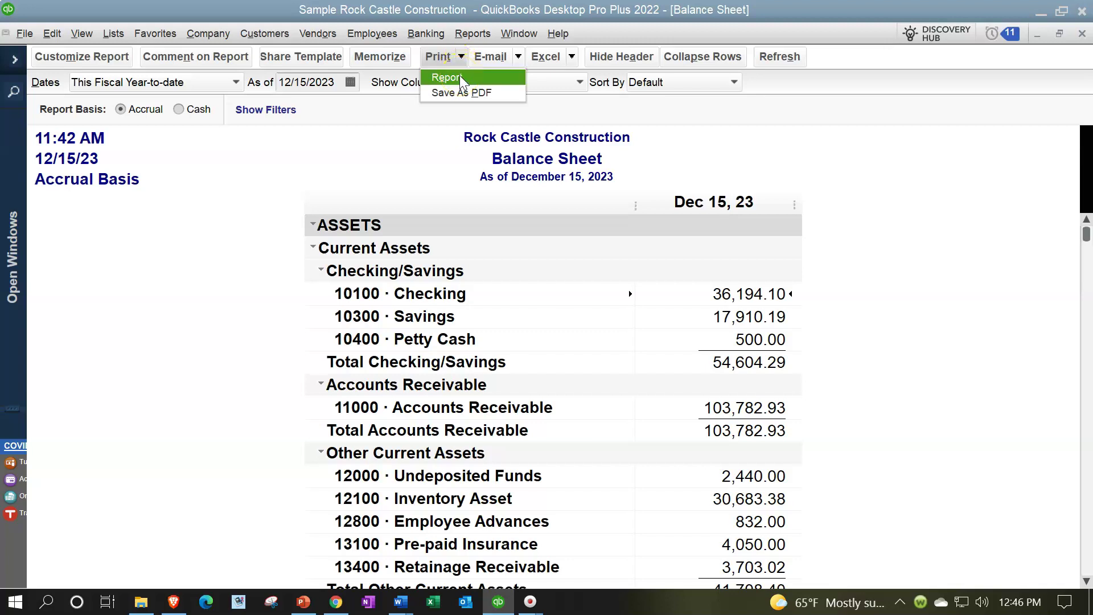
{"action": "left_click", "coordinate": [456, 95]}
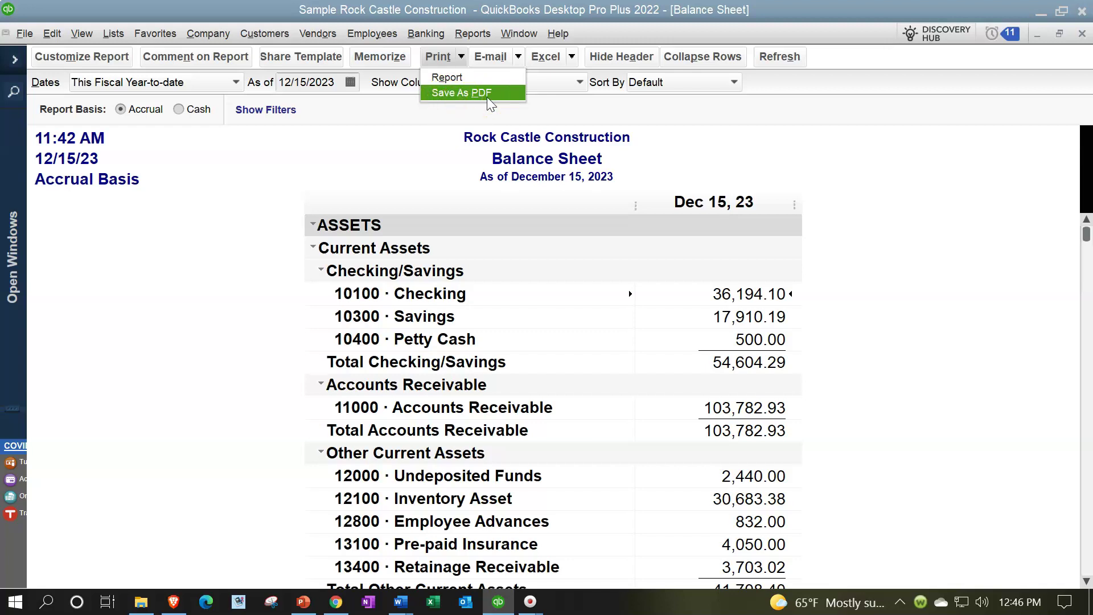
{"action": "left_click", "coordinate": [464, 73]}
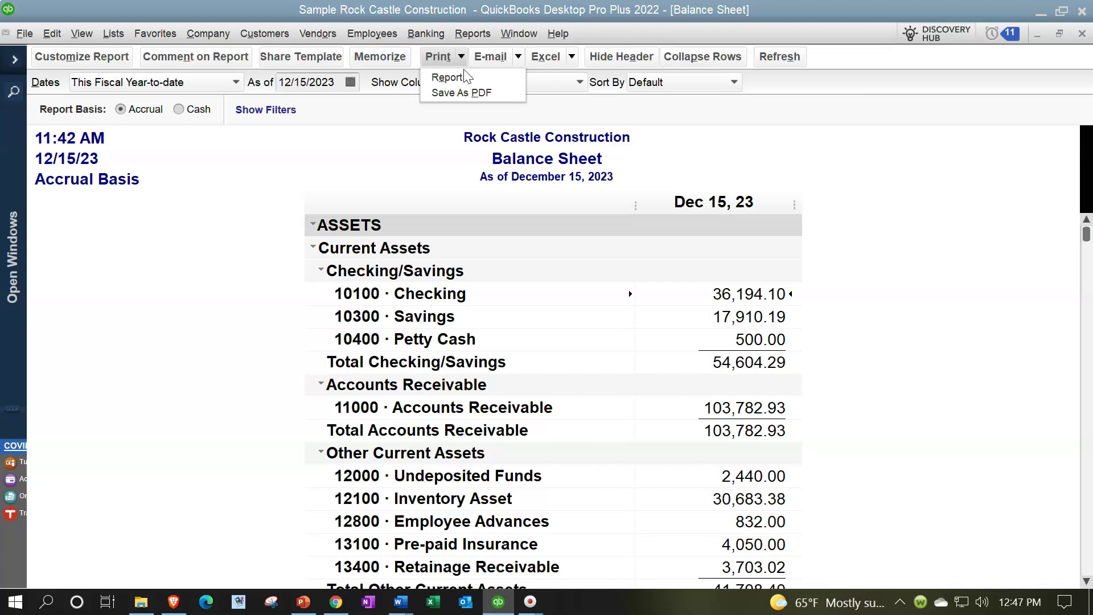
{"action": "left_click", "coordinate": [451, 77]}
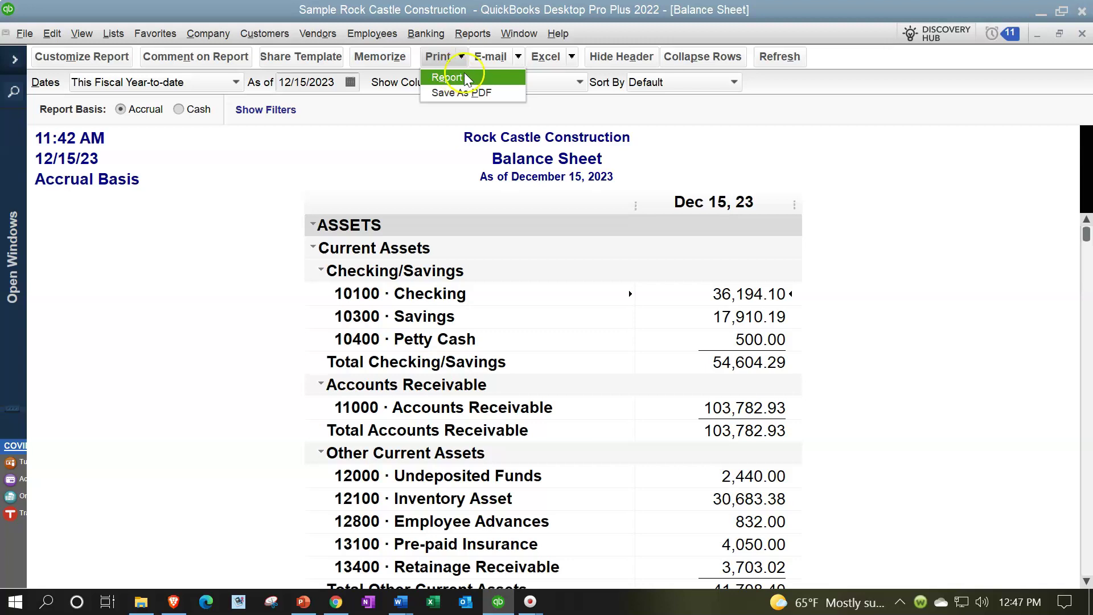
Step: Review the Balance Sheet's options for e-mailing as Excel or PDF and for exporting to a new or existing worksheet
{"action": "left_click", "coordinate": [518, 57]}
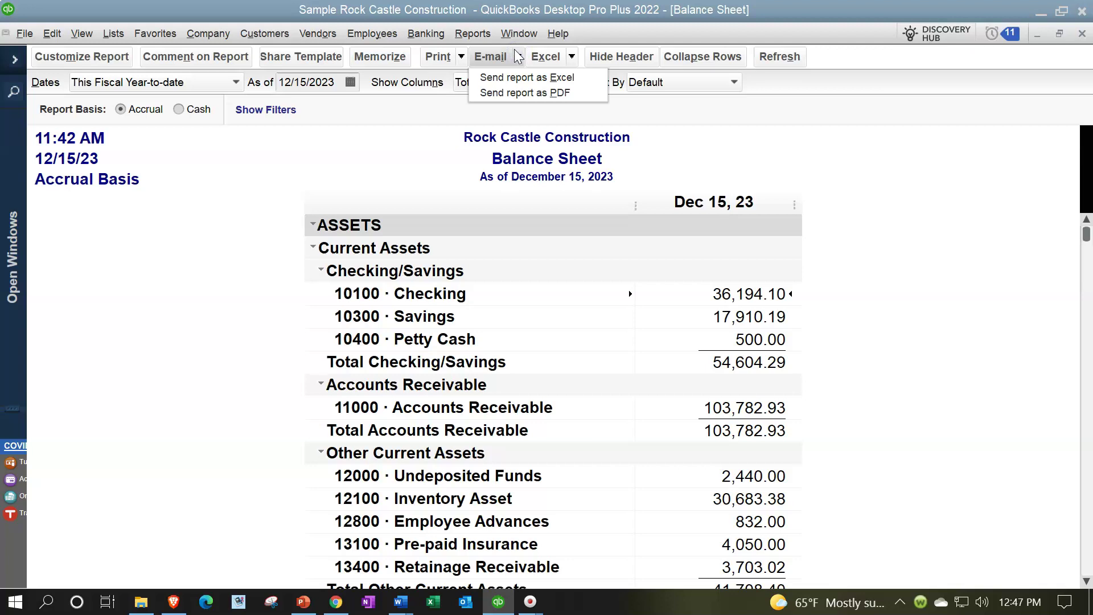
{"action": "left_click", "coordinate": [511, 93]}
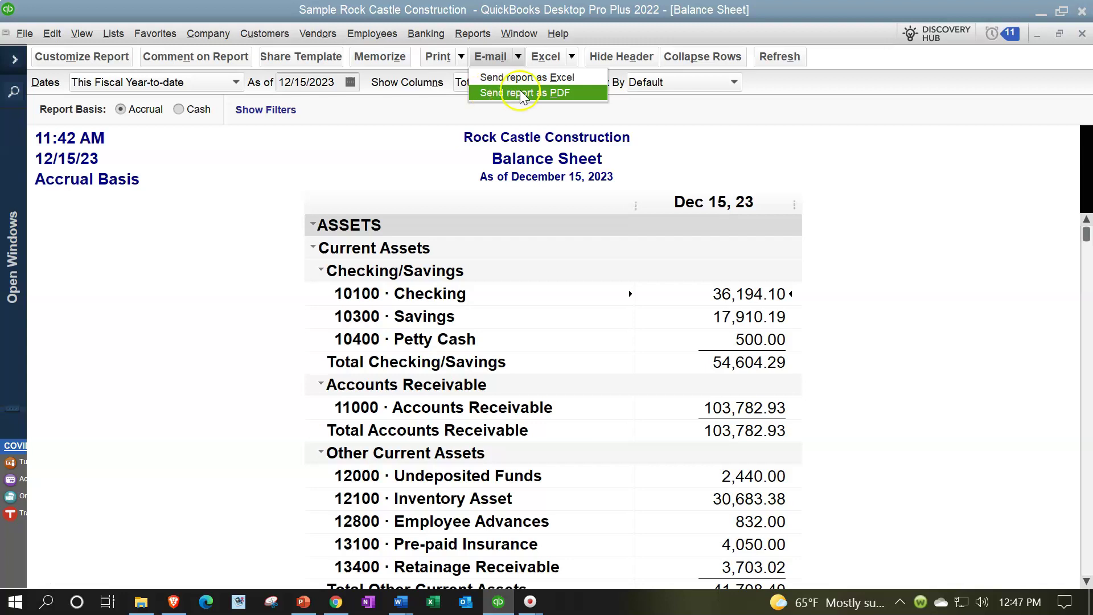
{"action": "left_click", "coordinate": [569, 57]}
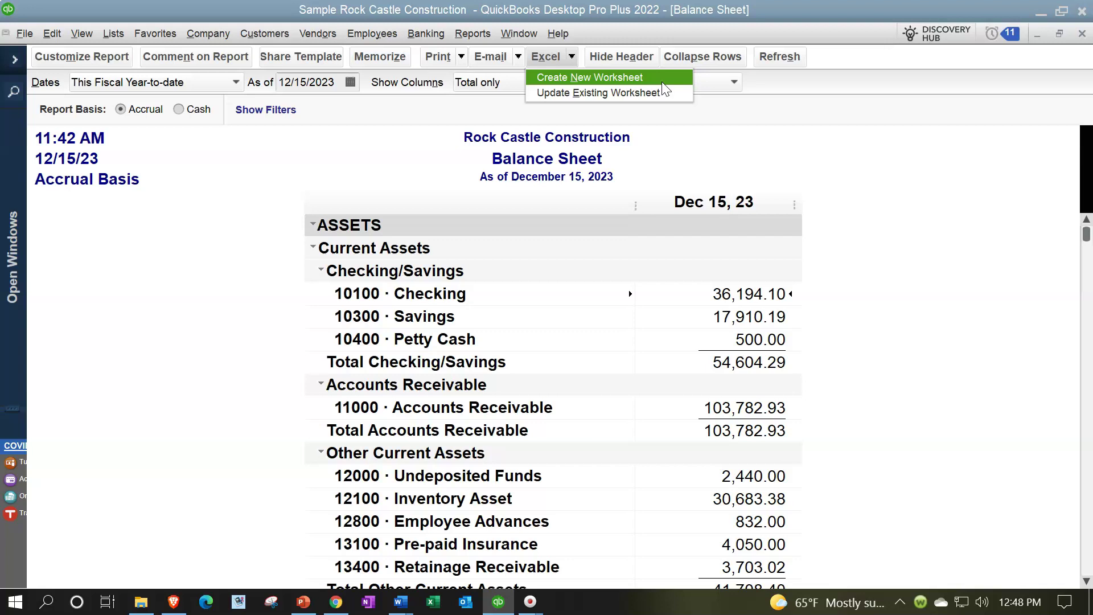
{"action": "left_click", "coordinate": [621, 93]}
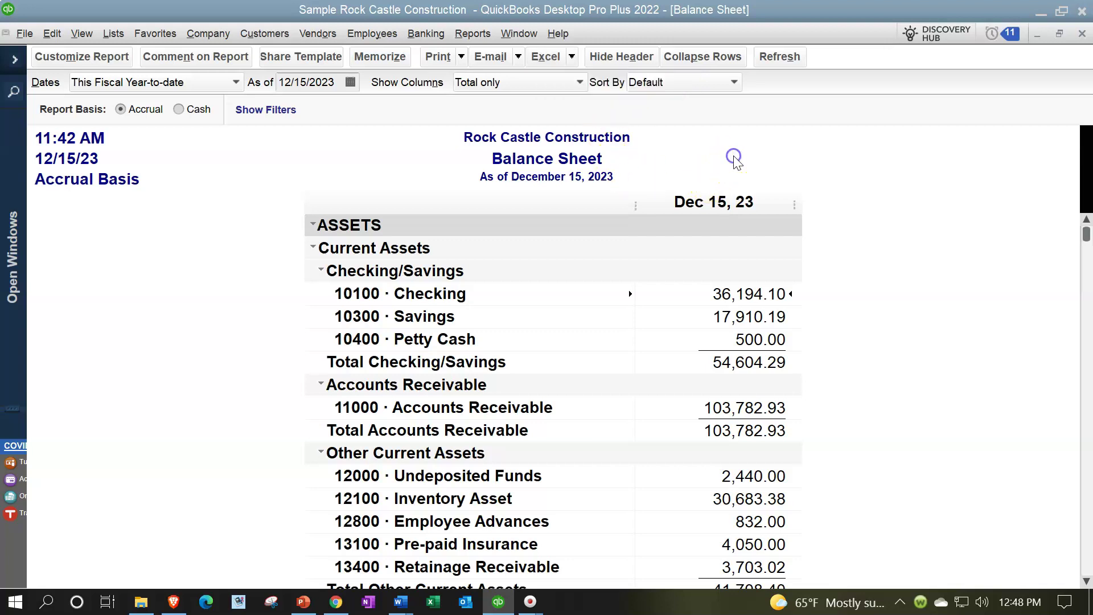
Step: Hide the Balance Sheet header, look through the report without it, and show the header again
{"action": "left_click", "coordinate": [607, 60]}
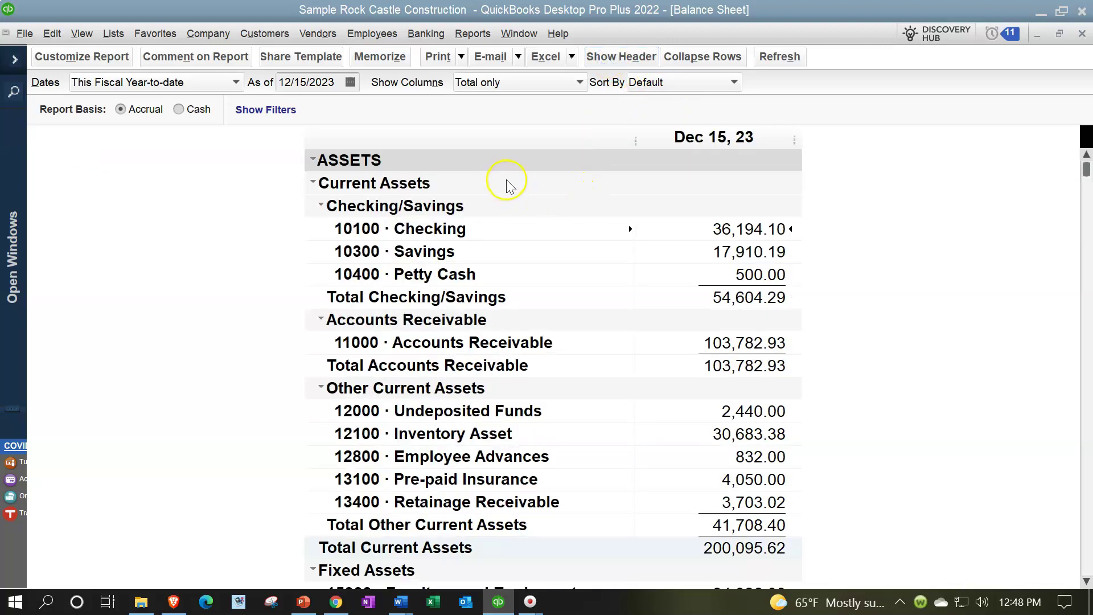
{"action": "left_click", "coordinate": [15, 57]}
{"action": "scroll", "coordinate": [211, 264], "scroll_direction": "down", "scroll_amount": 11}
{"action": "scroll", "coordinate": [209, 262], "scroll_direction": "down", "scroll_amount": 7}
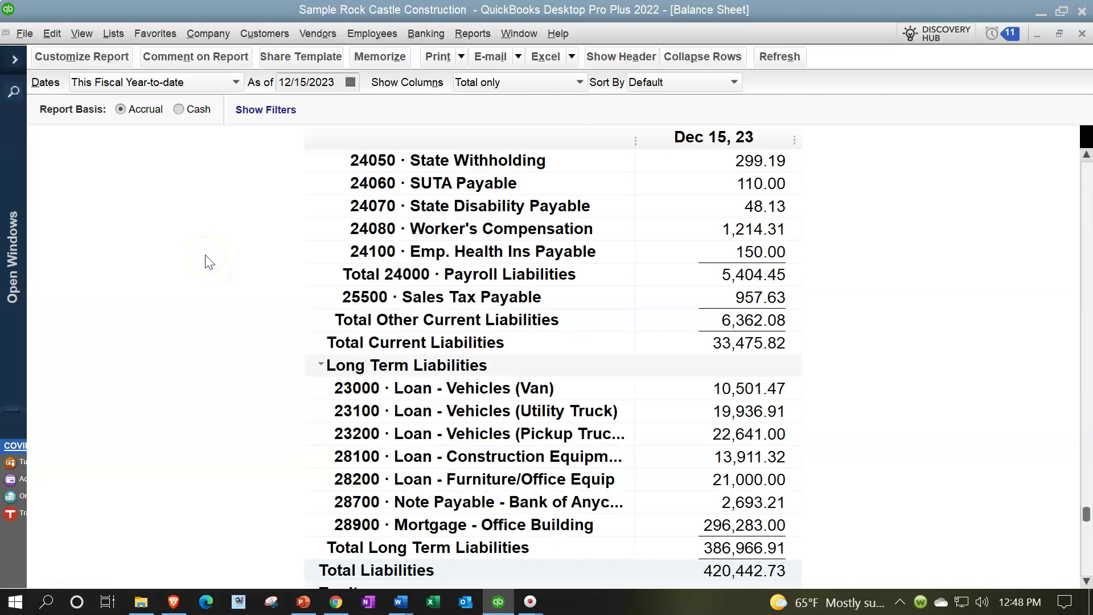
{"action": "scroll", "coordinate": [210, 263], "scroll_direction": "up", "scroll_amount": 14}
{"action": "scroll", "coordinate": [210, 263], "scroll_direction": "up", "scroll_amount": 4}
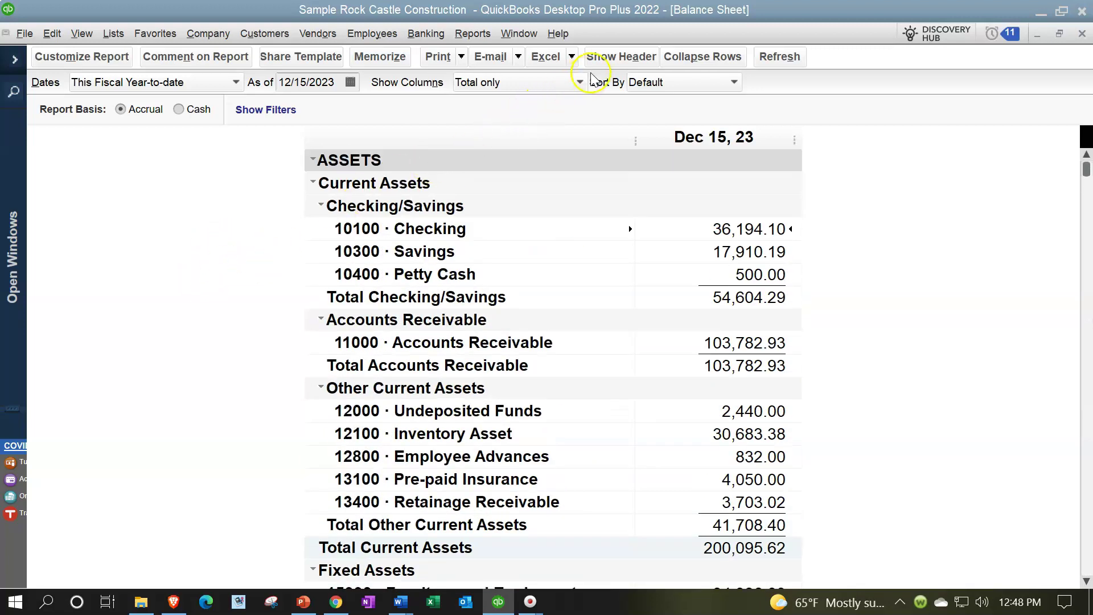
{"action": "left_click", "coordinate": [603, 58]}
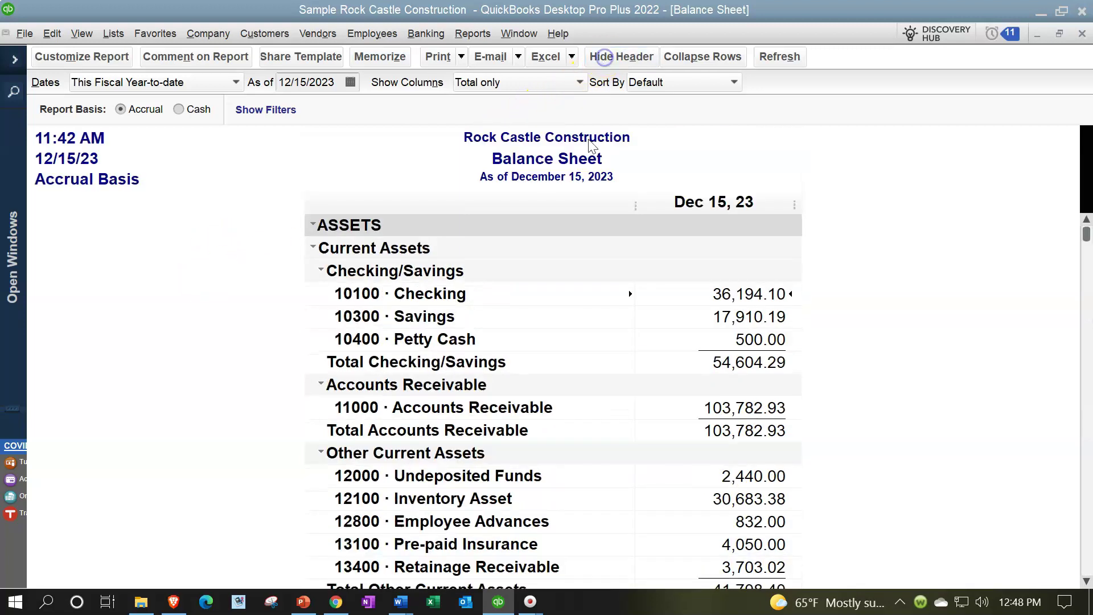
Step: Collapse and re-expand all Balance Sheet rows, and toggle the Current Assets section closed and open
{"action": "left_click", "coordinate": [679, 59]}
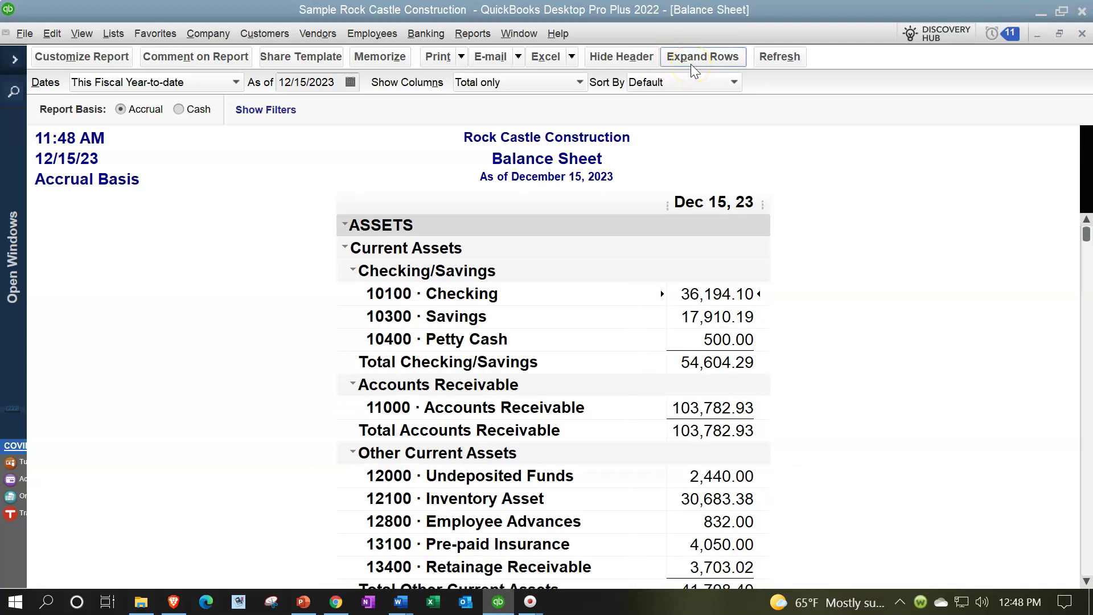
{"action": "left_click", "coordinate": [693, 60]}
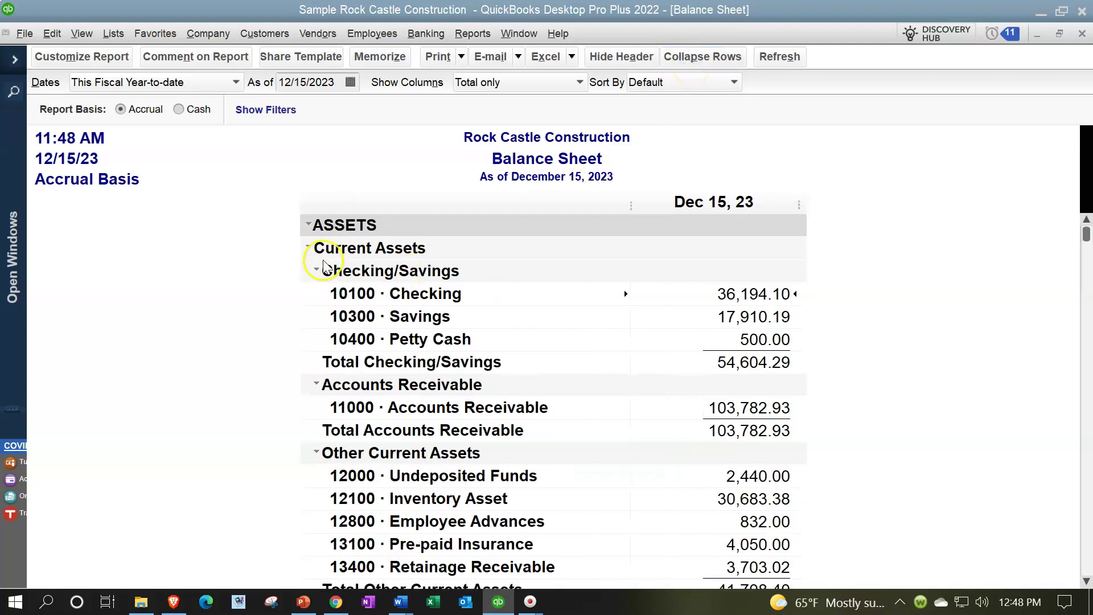
{"action": "left_click", "coordinate": [309, 248]}
{"action": "left_click", "coordinate": [309, 248]}
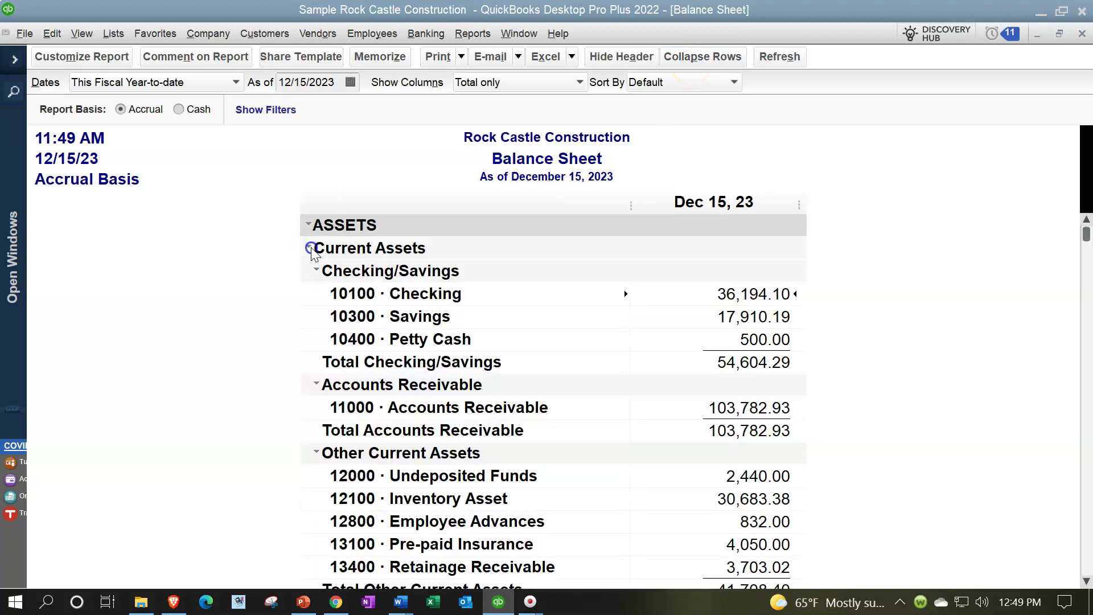
Step: Find the 24000 Payroll Liabilities subaccounts and collapse the report rows into their parent accounts
{"action": "scroll", "coordinate": [312, 254], "scroll_direction": "down", "scroll_amount": 2}
{"action": "scroll", "coordinate": [312, 253], "scroll_direction": "down", "scroll_amount": 3}
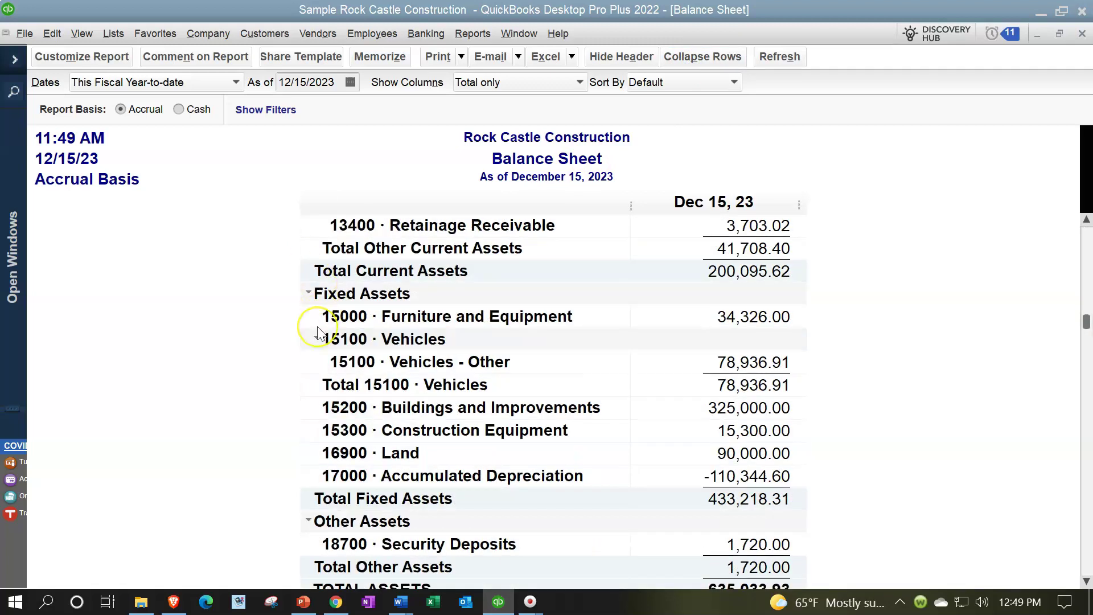
{"action": "scroll", "coordinate": [317, 332], "scroll_direction": "down", "scroll_amount": 6}
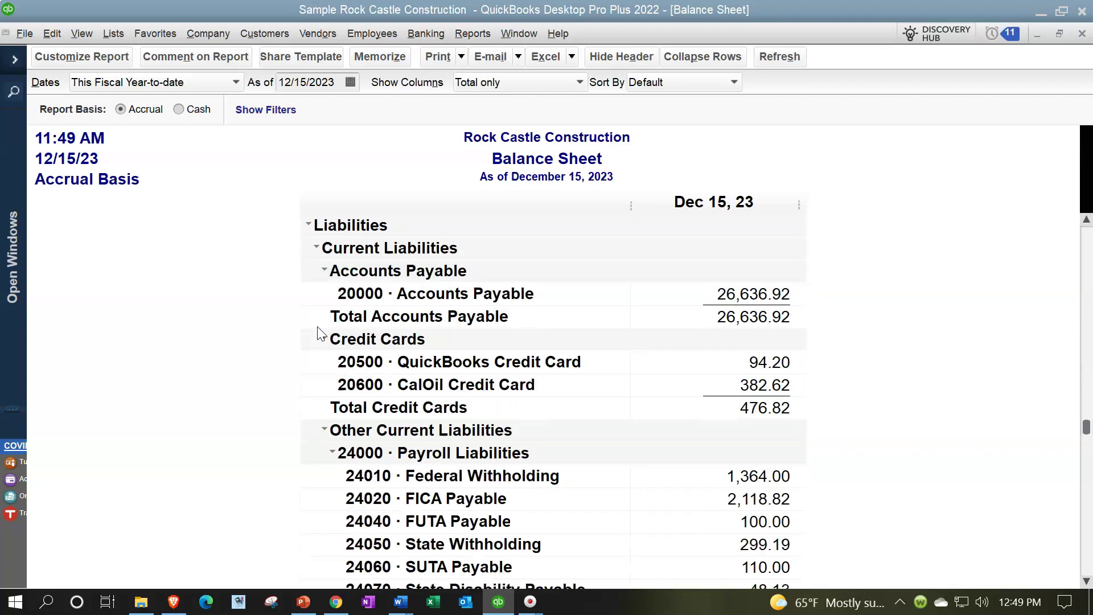
{"action": "scroll", "coordinate": [317, 332], "scroll_direction": "down", "scroll_amount": 2}
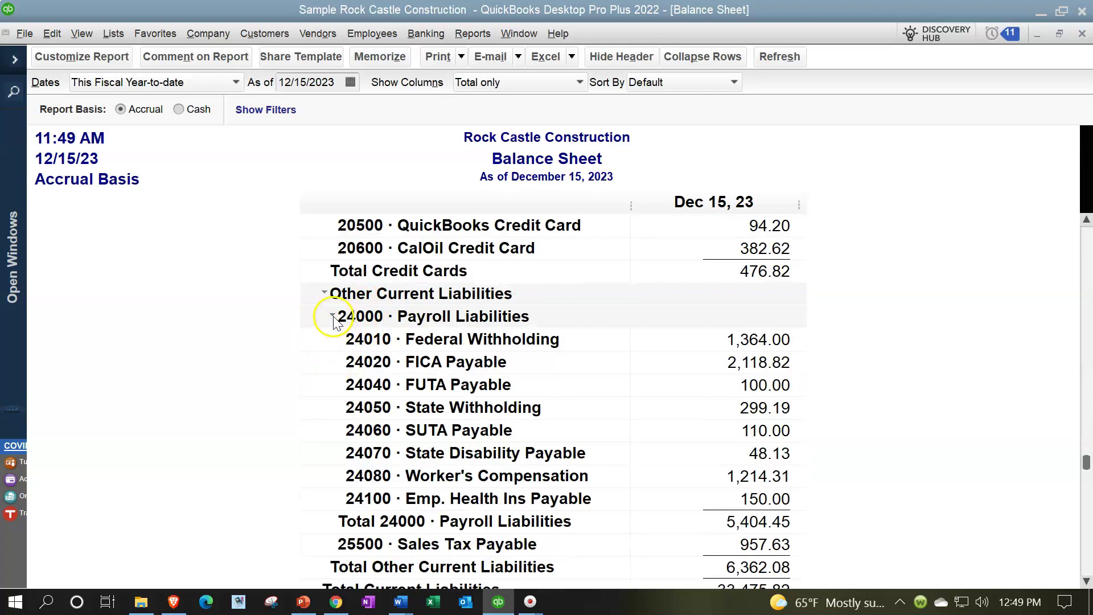
{"action": "left_click", "coordinate": [673, 63]}
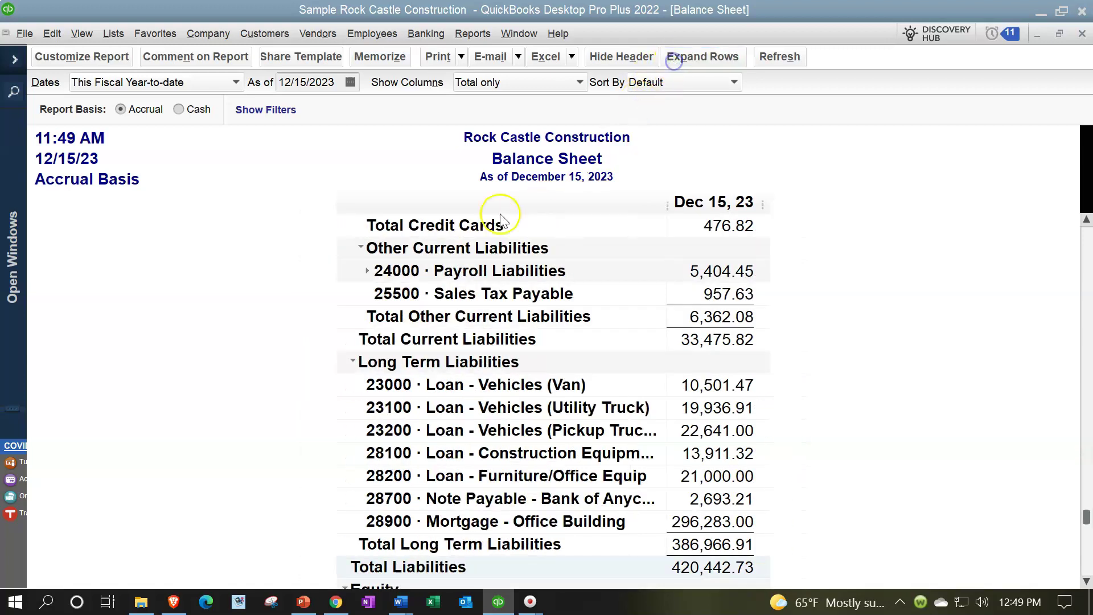
{"action": "scroll", "coordinate": [287, 365], "scroll_direction": "down", "scroll_amount": 2}
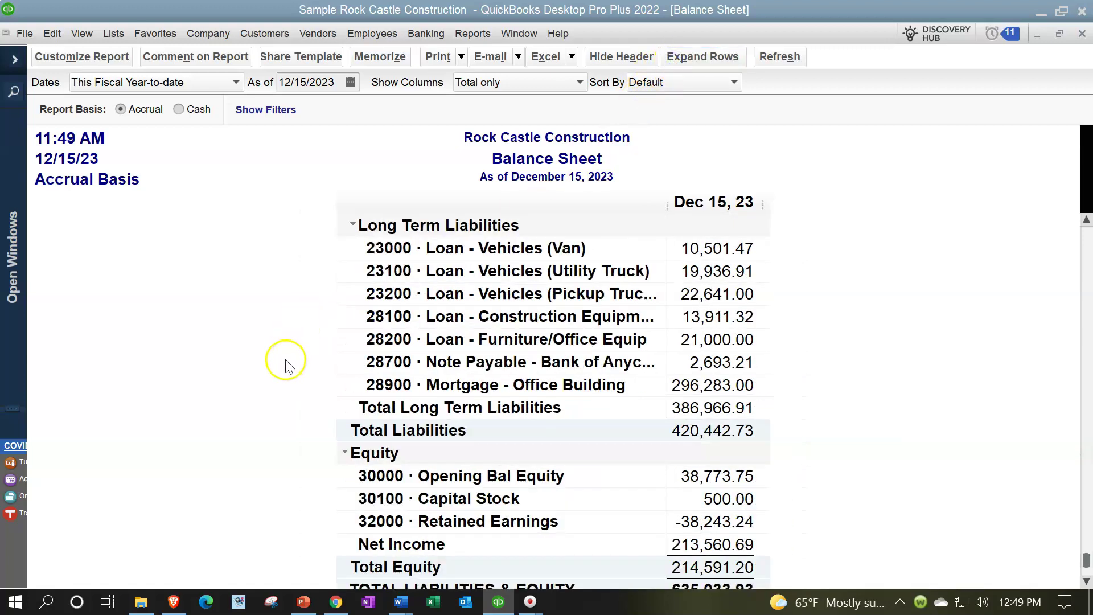
{"action": "scroll", "coordinate": [288, 364], "scroll_direction": "up", "scroll_amount": 2}
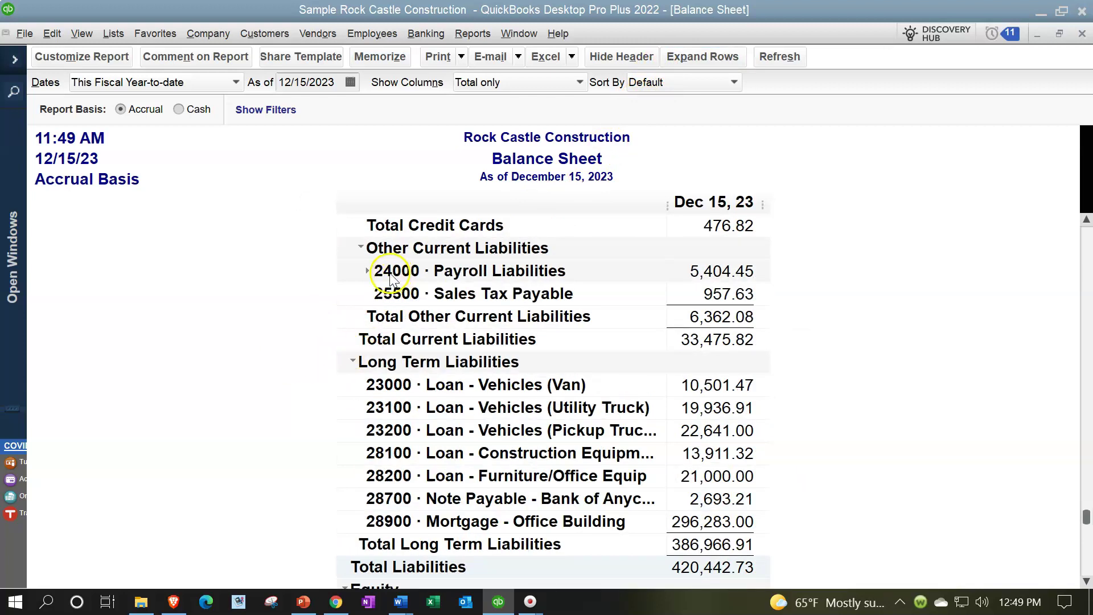
Step: Examine the 24000 Payroll Liabilities subaccounts in the Chart of Accounts, and return to the Balance Sheet
{"action": "left_click", "coordinate": [15, 63]}
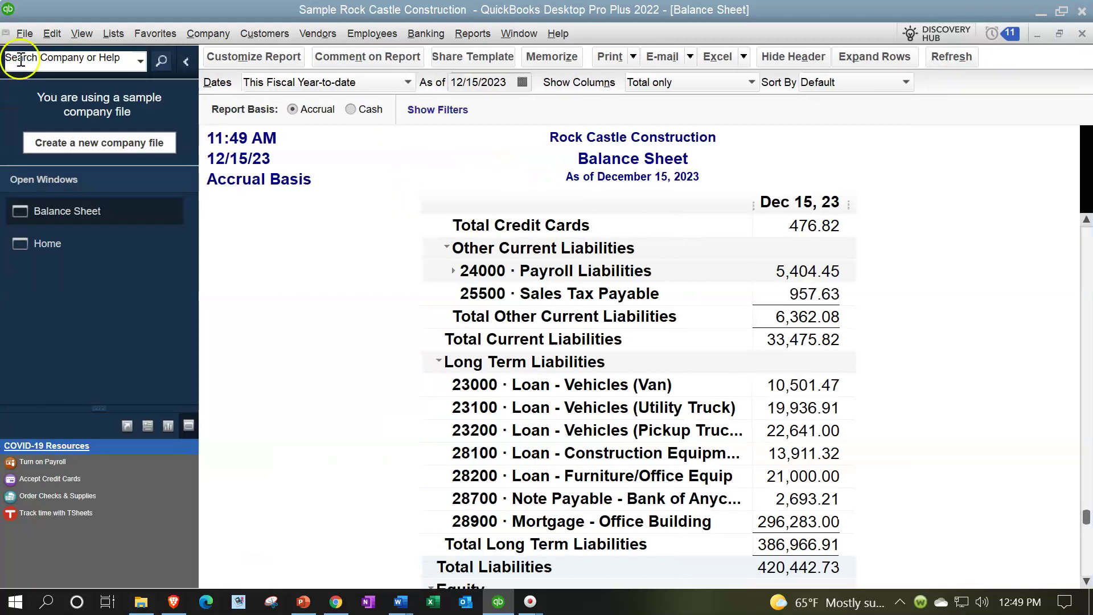
{"action": "left_click", "coordinate": [113, 34]}
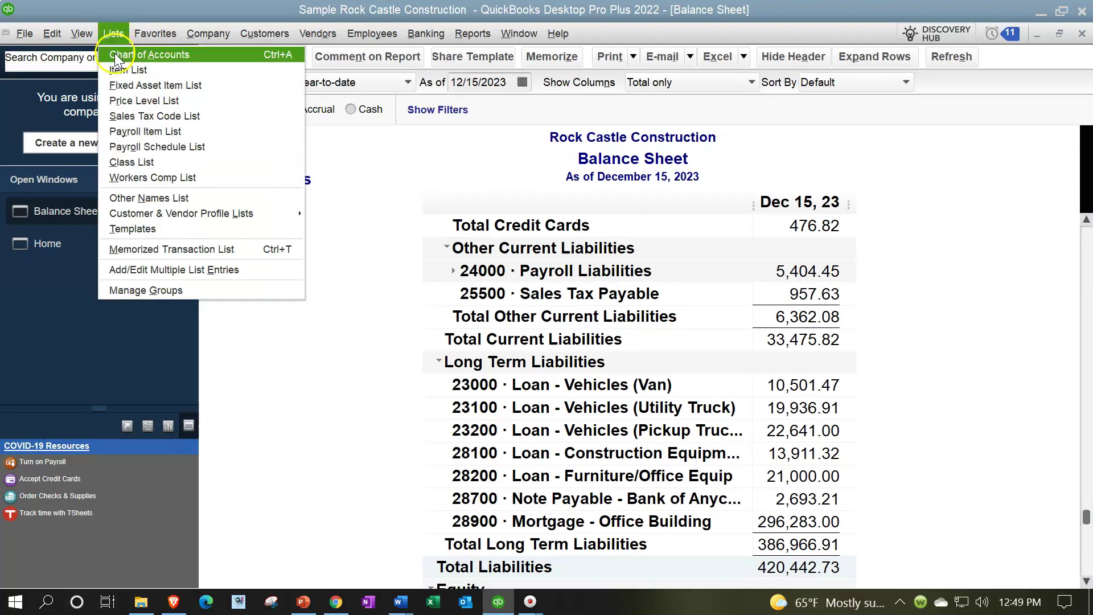
{"action": "left_click", "coordinate": [126, 57]}
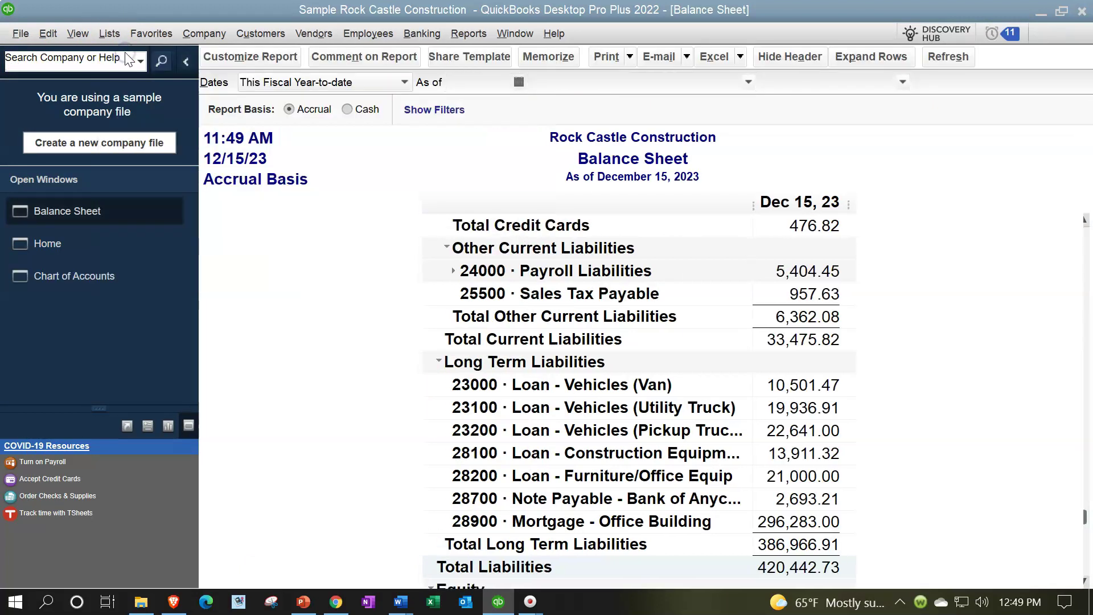
{"action": "scroll", "coordinate": [267, 342], "scroll_direction": "down", "scroll_amount": 2}
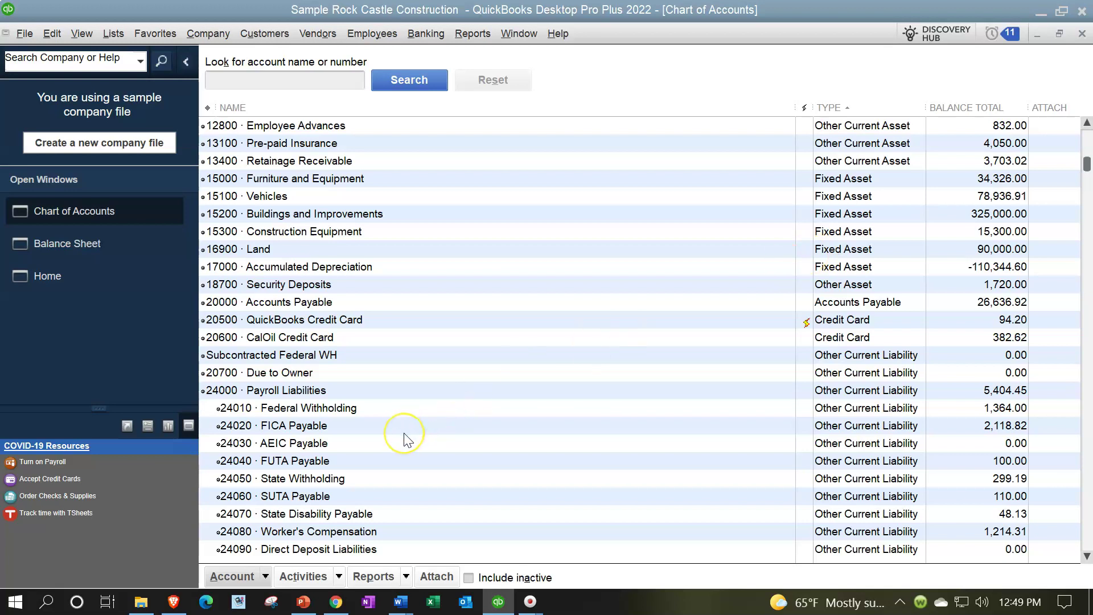
{"action": "left_click", "coordinate": [120, 243]}
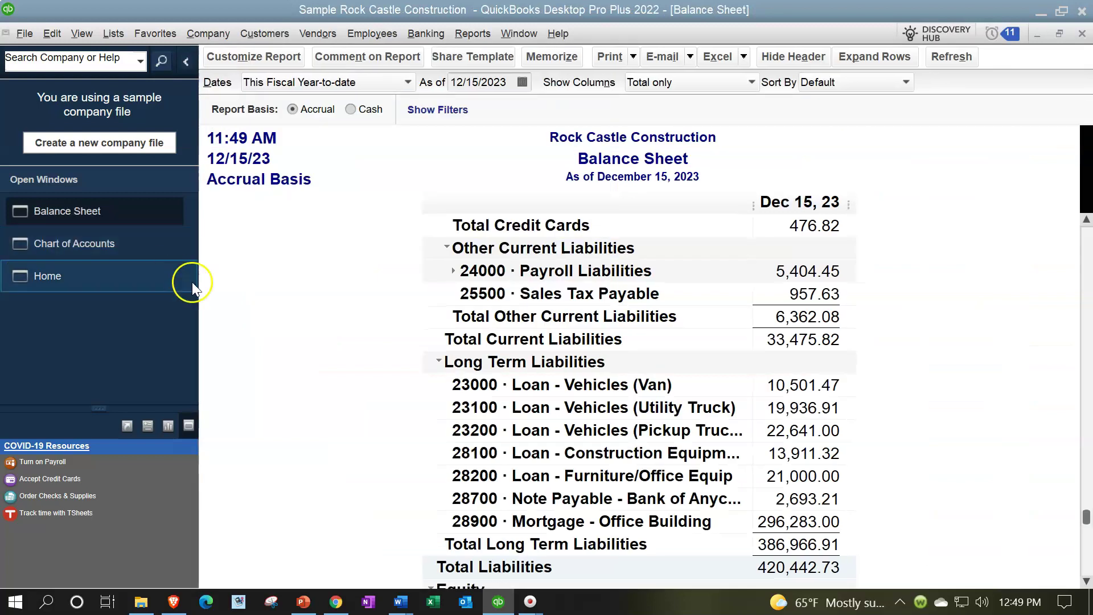
{"action": "left_click", "coordinate": [186, 62]}
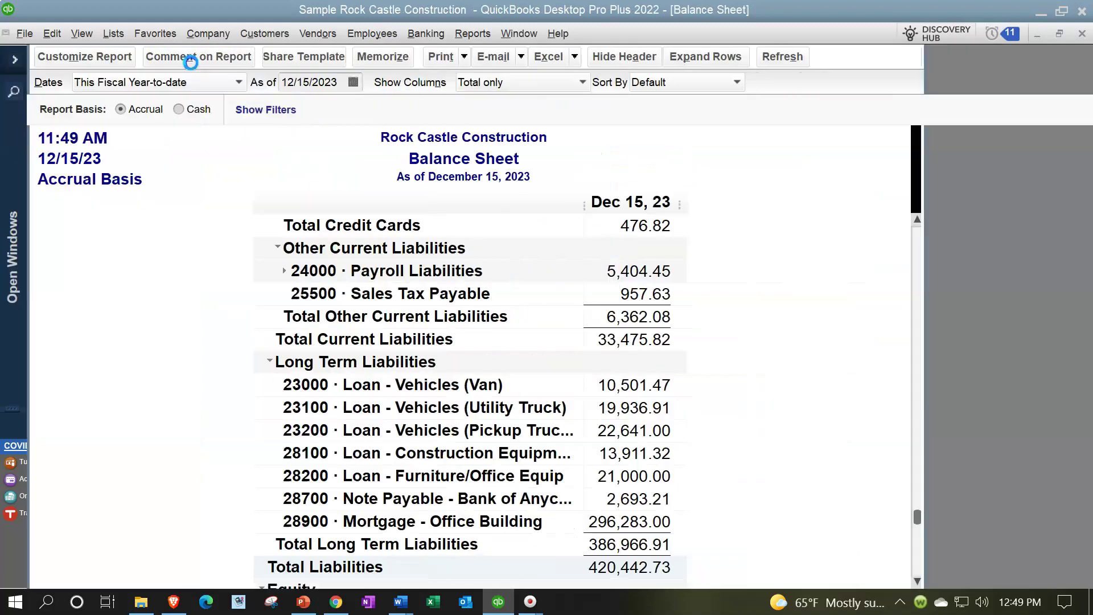
Step: Expand the collapsed Balance Sheet rows and refresh the report
{"action": "left_click", "coordinate": [694, 57]}
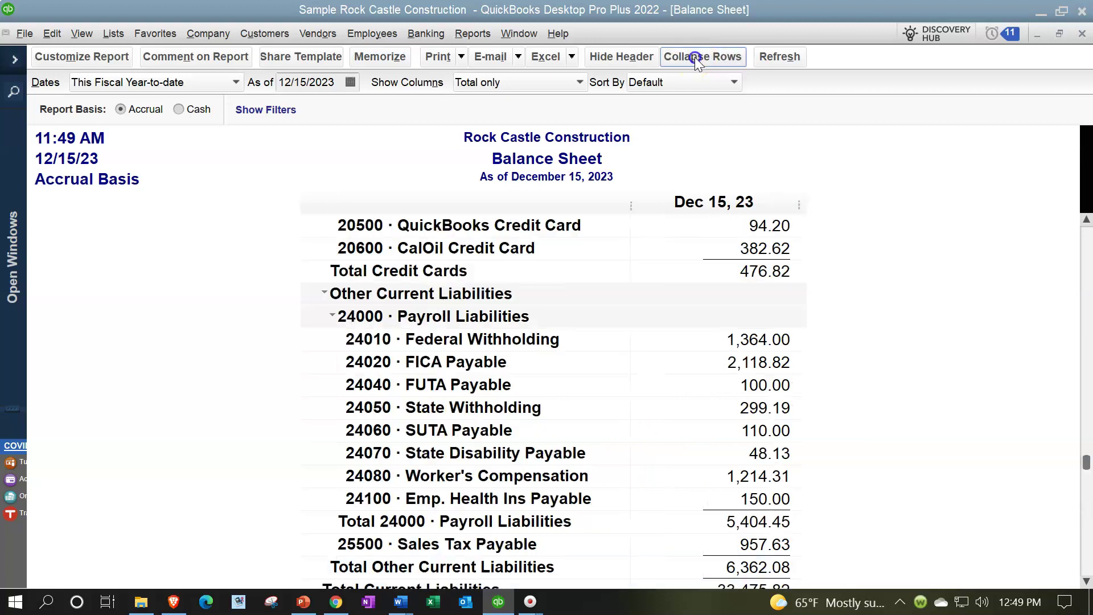
{"action": "left_click", "coordinate": [765, 59]}
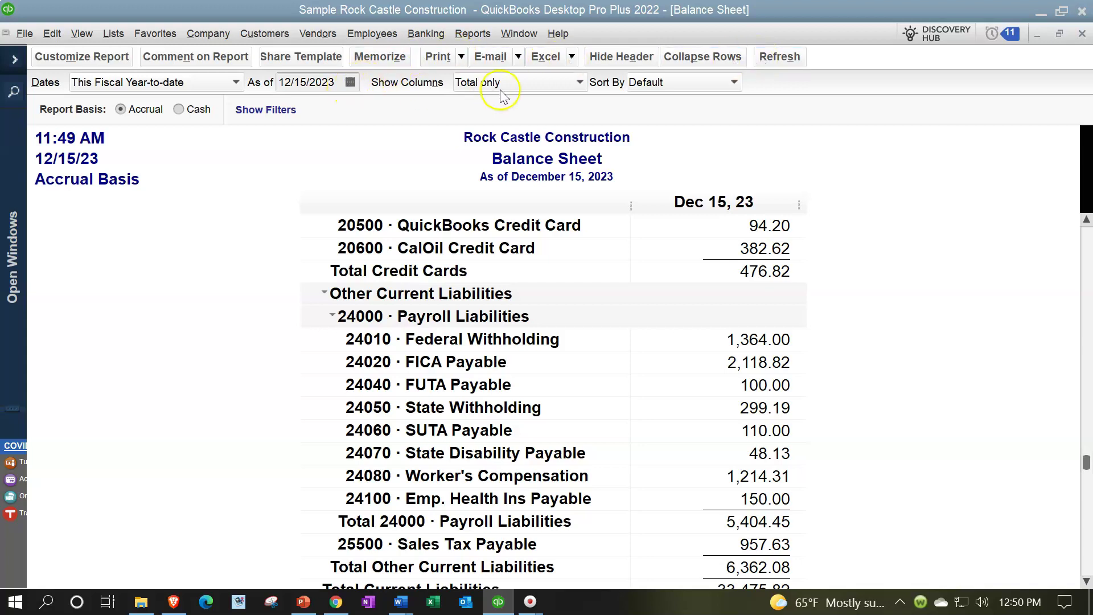
Step: Set the Balance Sheet's as-of date to 12/31/2023 and refresh the report
{"action": "left_click", "coordinate": [307, 82]}
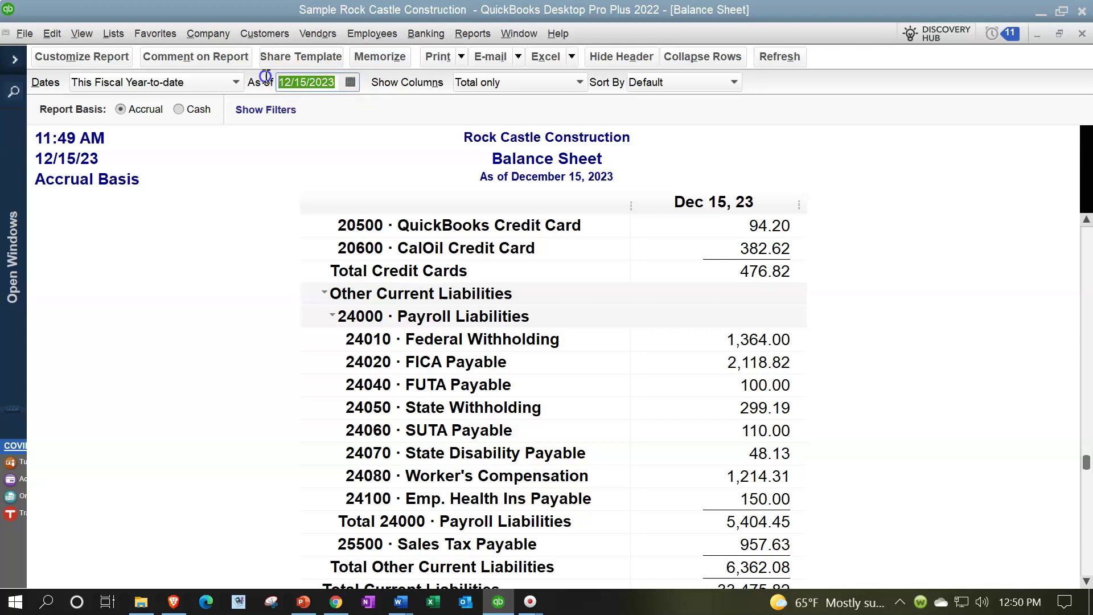
{"action": "type", "text": "123123"}
{"action": "left_click", "coordinate": [778, 55]}
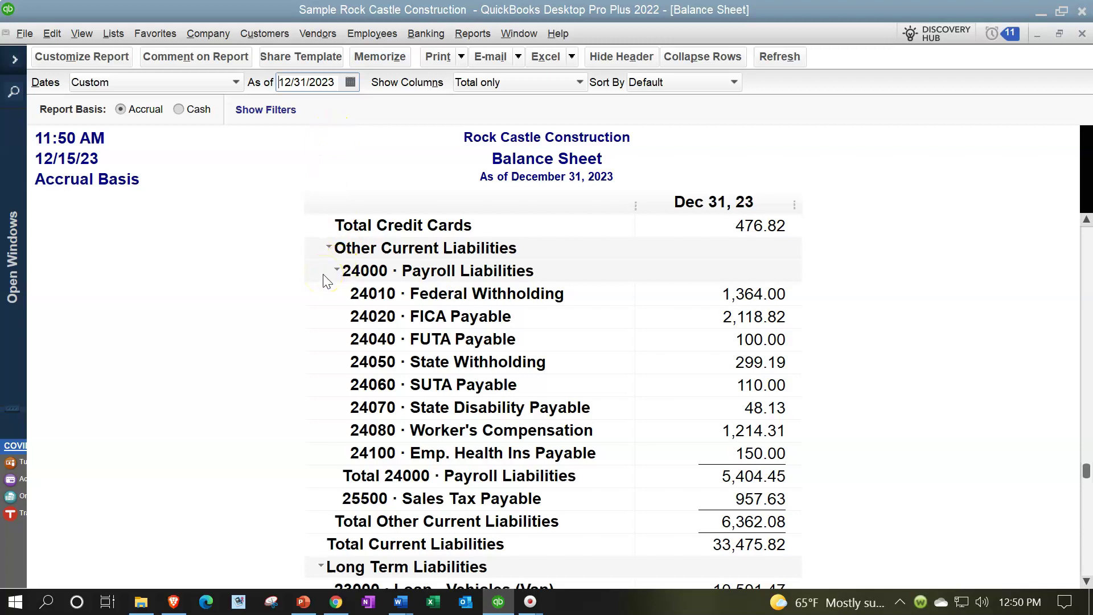
Step: Refresh the Balance Sheet and review the preset date ranges available for the report
{"action": "left_click", "coordinate": [778, 58]}
{"action": "scroll", "coordinate": [668, 286], "scroll_direction": "up", "scroll_amount": 2}
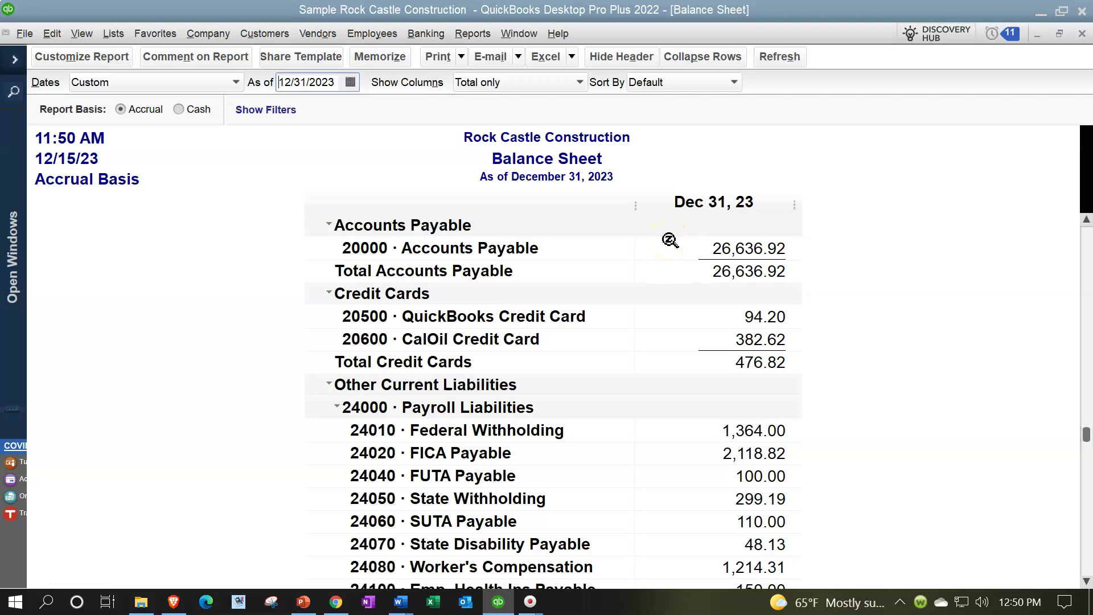
{"action": "left_click", "coordinate": [236, 84]}
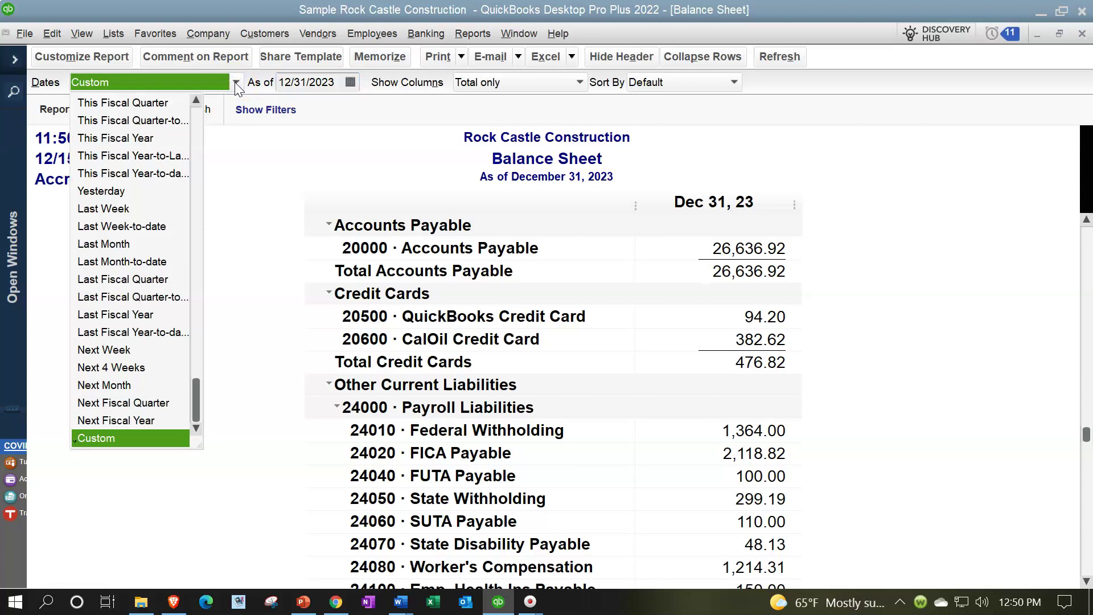
{"action": "scroll", "coordinate": [130, 205], "scroll_direction": "up", "scroll_amount": 2}
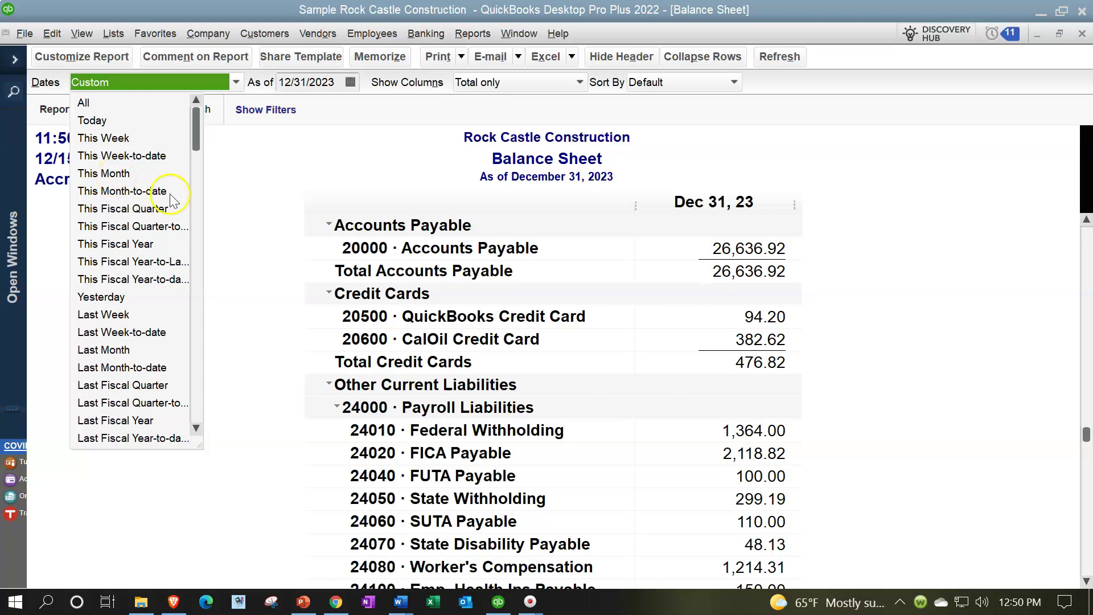
{"action": "left_click", "coordinate": [239, 227]}
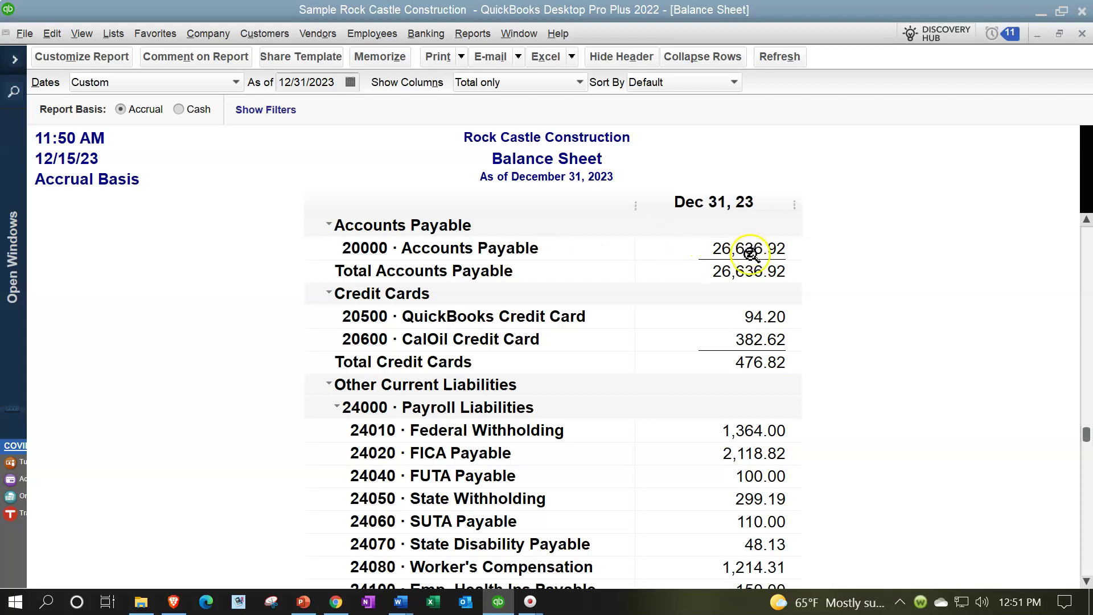
Step: Open the transactions behind the 10100 Checking balance, list them from 01/01/2023, and return to the Balance Sheet
{"action": "scroll", "coordinate": [749, 247], "scroll_direction": "up", "scroll_amount": 10}
{"action": "double_click", "coordinate": [747, 293]}
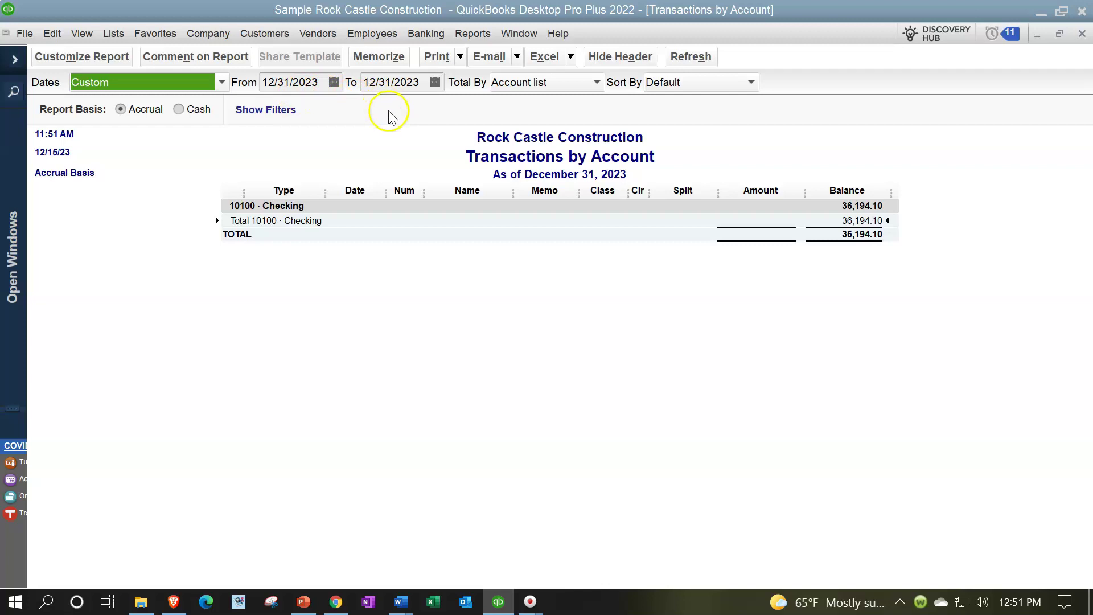
{"action": "left_click", "coordinate": [316, 83]}
{"action": "type", "text": "01"}
{"action": "key", "text": "Tab"}
{"action": "key", "text": "Tab"}
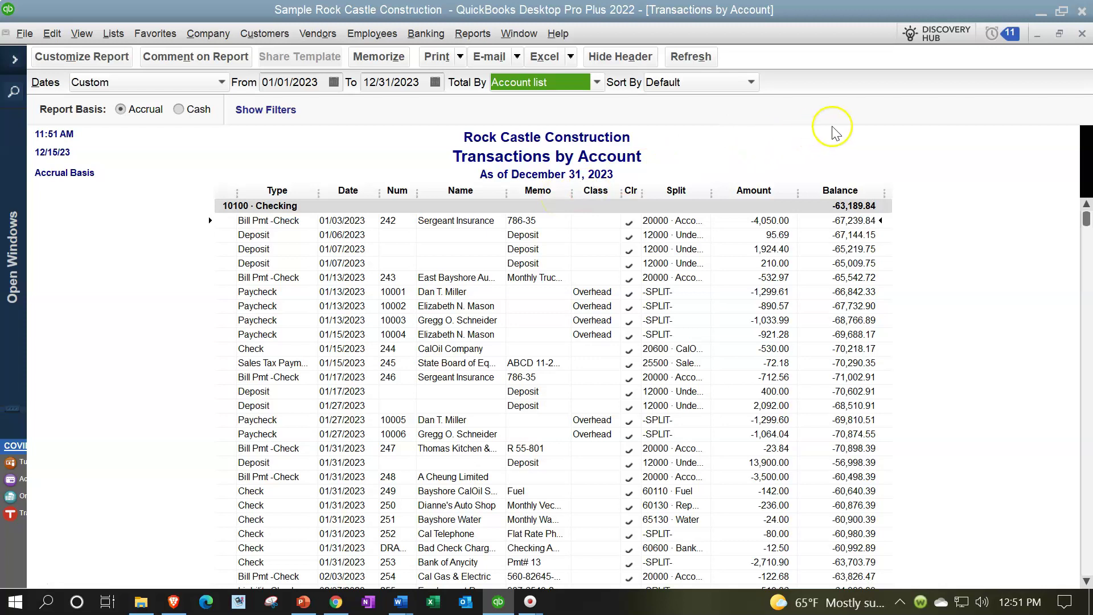
{"action": "left_click", "coordinate": [1082, 34]}
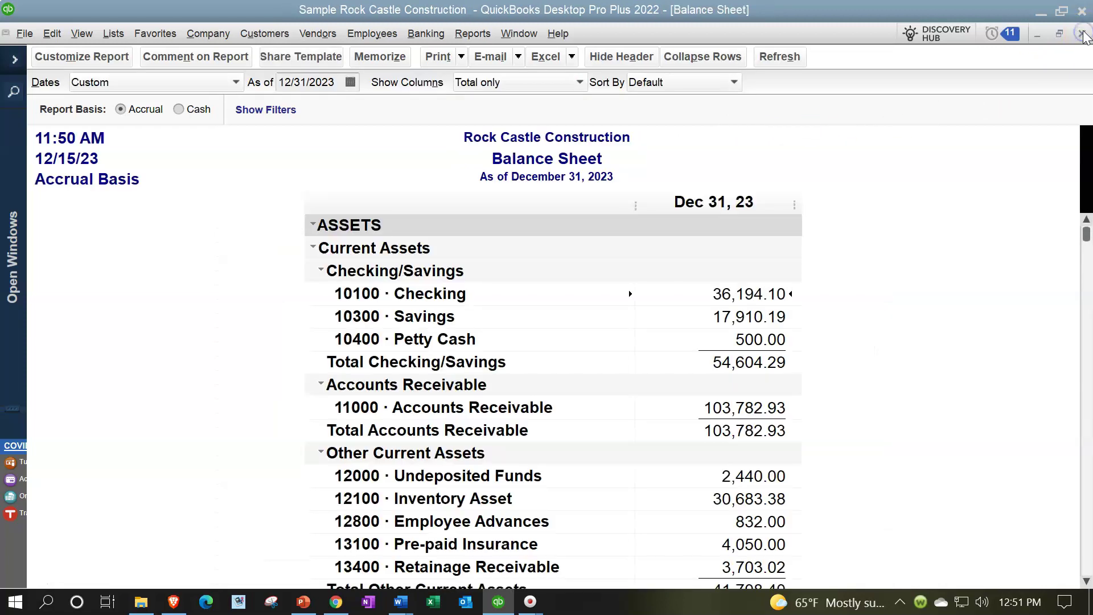
Step: Customize the Balance Sheet's date range to start on 01/01/2023, and examine the transactions behind the 10100 Checking balance
{"action": "left_click", "coordinate": [105, 65]}
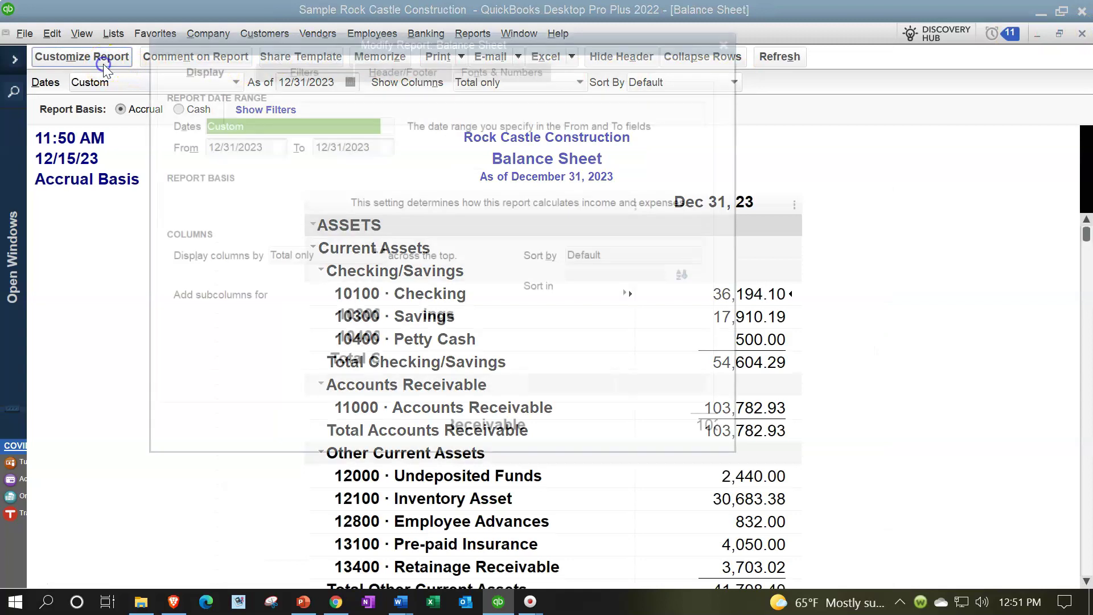
{"action": "left_click", "coordinate": [260, 142]}
{"action": "left_click_drag", "start_coordinate": [260, 142], "coordinate": [198, 142]}
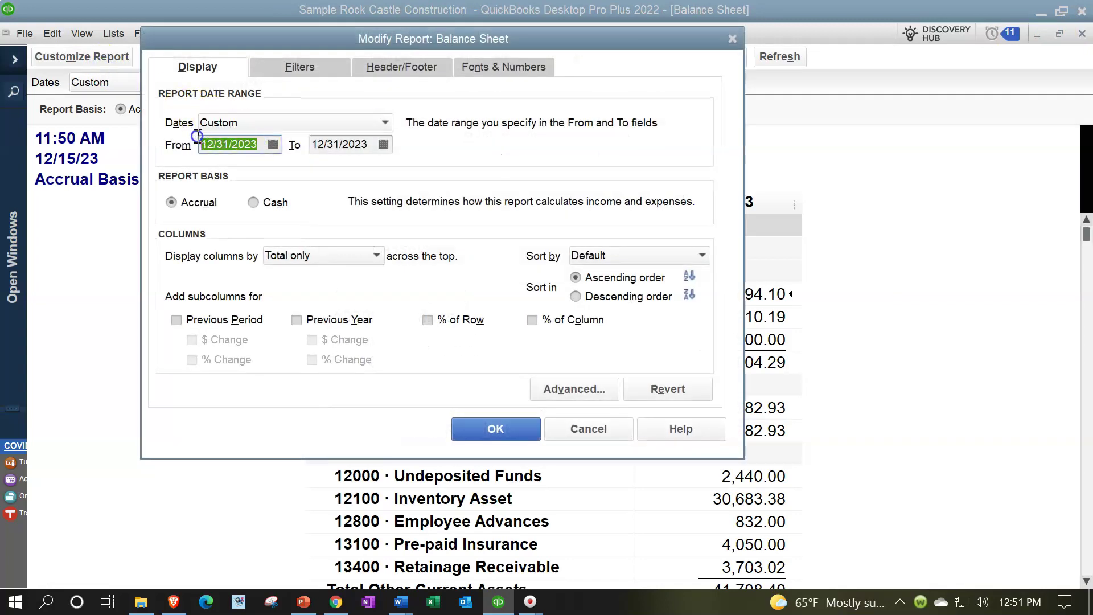
{"action": "type", "text": "01/01/2023"}
{"action": "key", "text": "Tab"}
{"action": "key", "text": "Tab"}
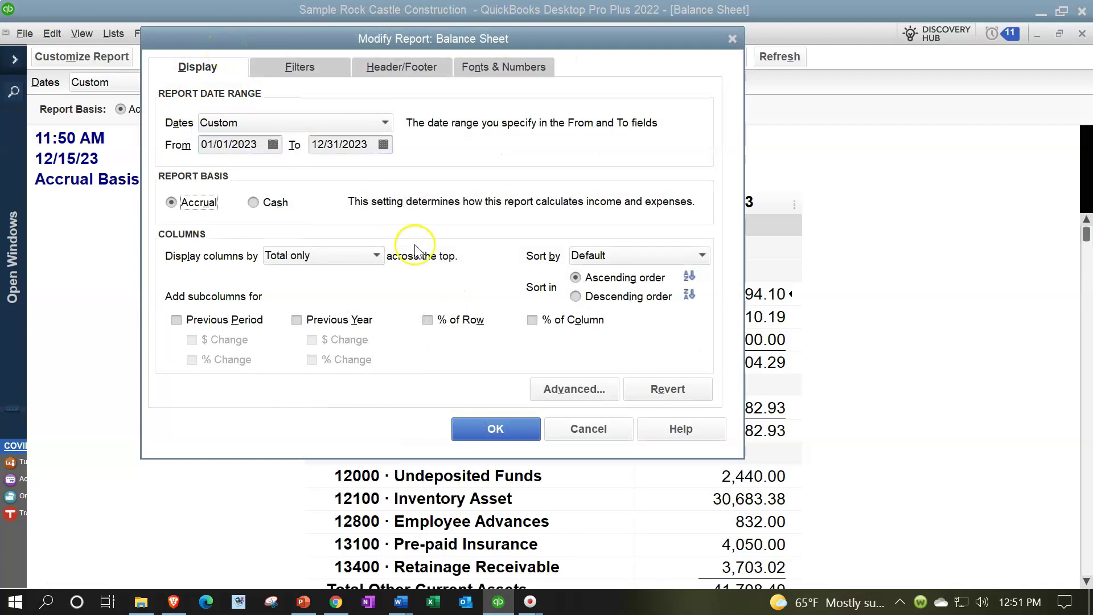
{"action": "left_click", "coordinate": [464, 429]}
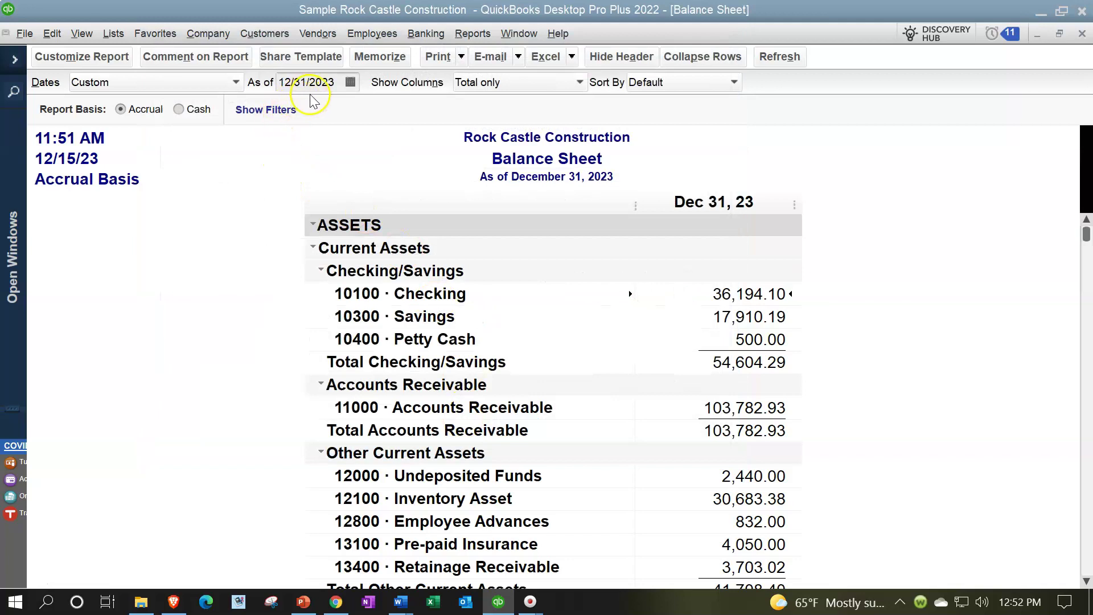
{"action": "double_click", "coordinate": [737, 296]}
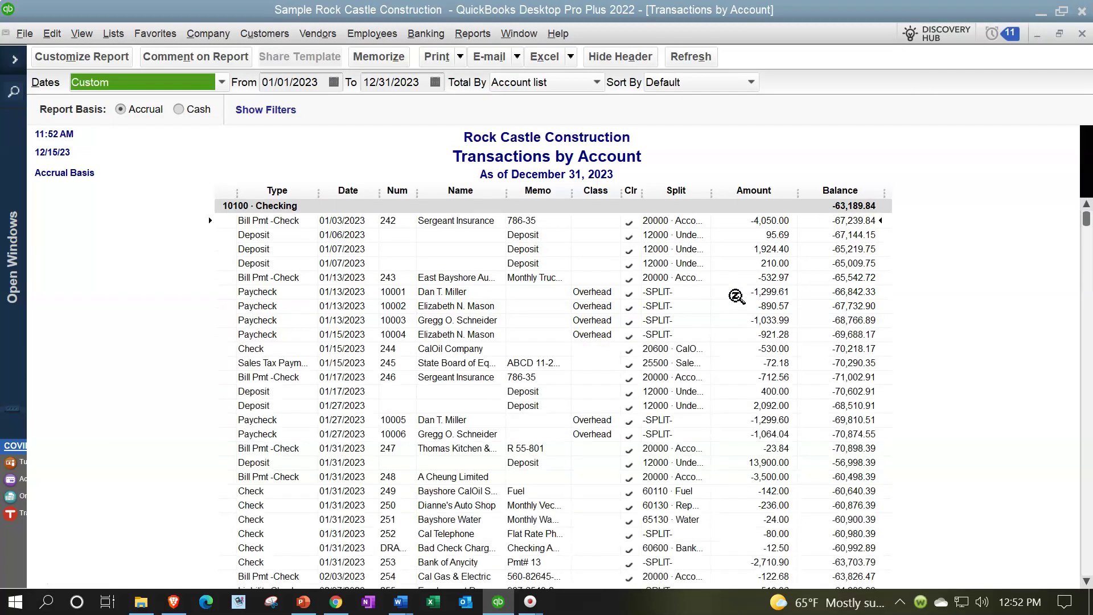
{"action": "left_click", "coordinate": [1082, 34]}
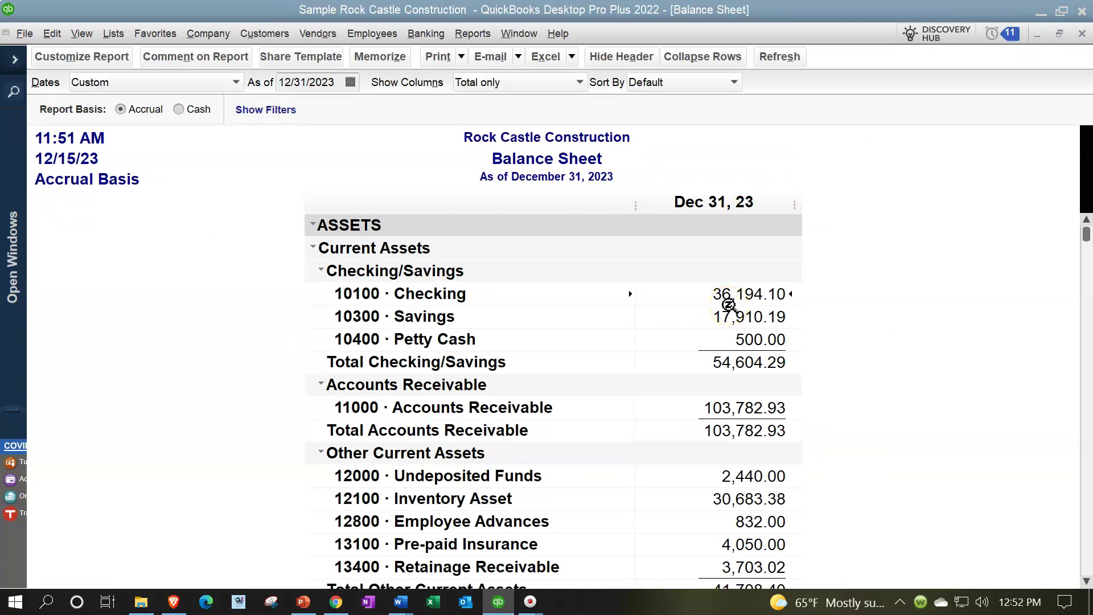
Step: Set the Balance Sheet's From date back to 12/31/2023 and check the 10100 Checking transactions again
{"action": "left_click", "coordinate": [114, 58]}
{"action": "left_click_drag", "start_coordinate": [258, 140], "coordinate": [96, 115]}
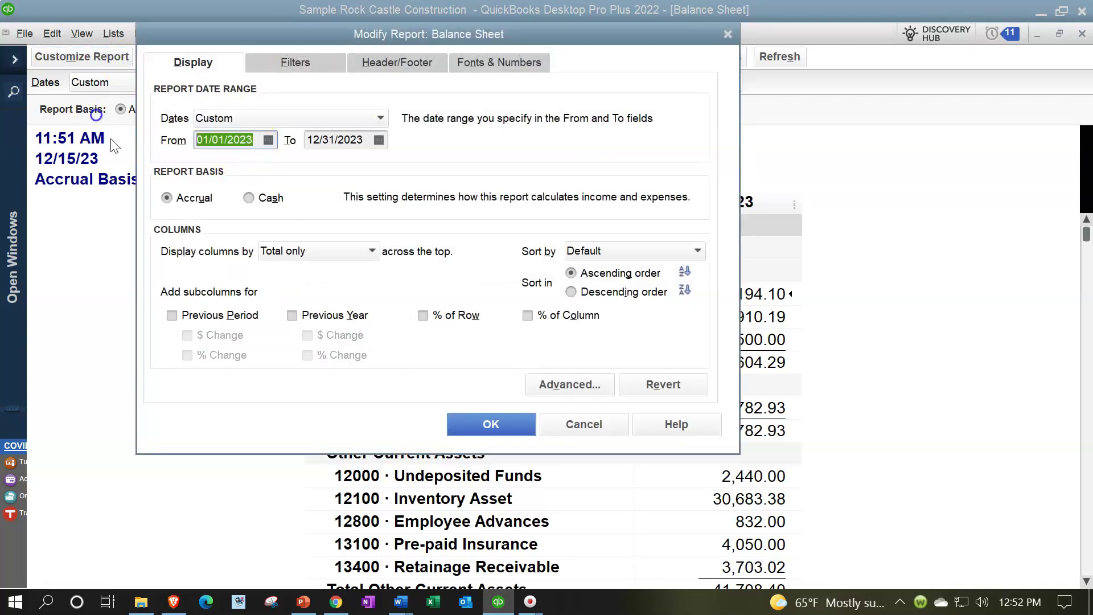
{"action": "type", "text": "123123"}
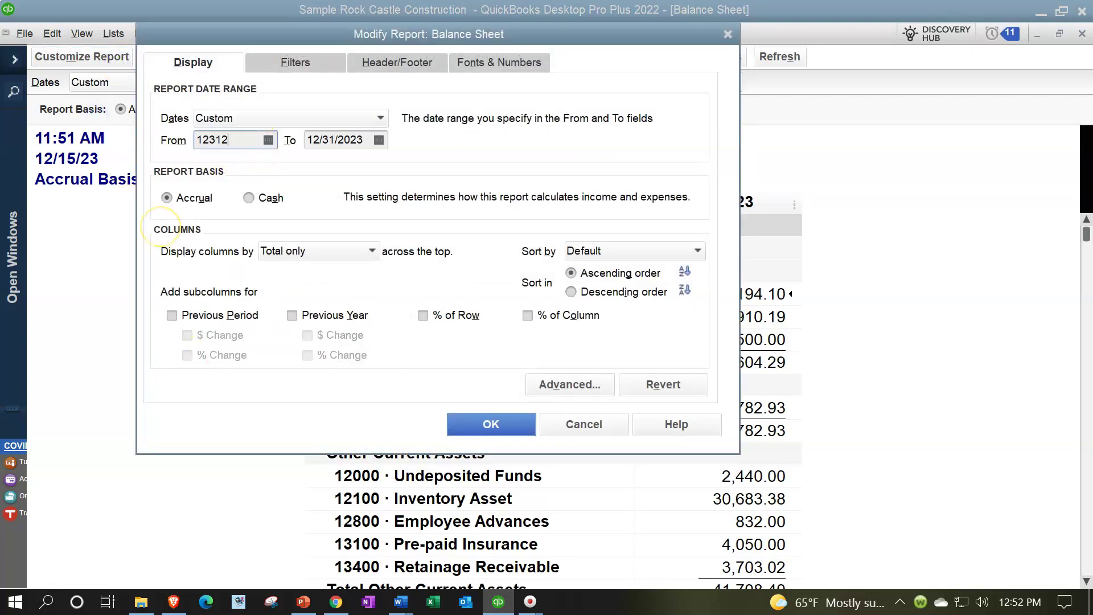
{"action": "key", "text": "Tab"}
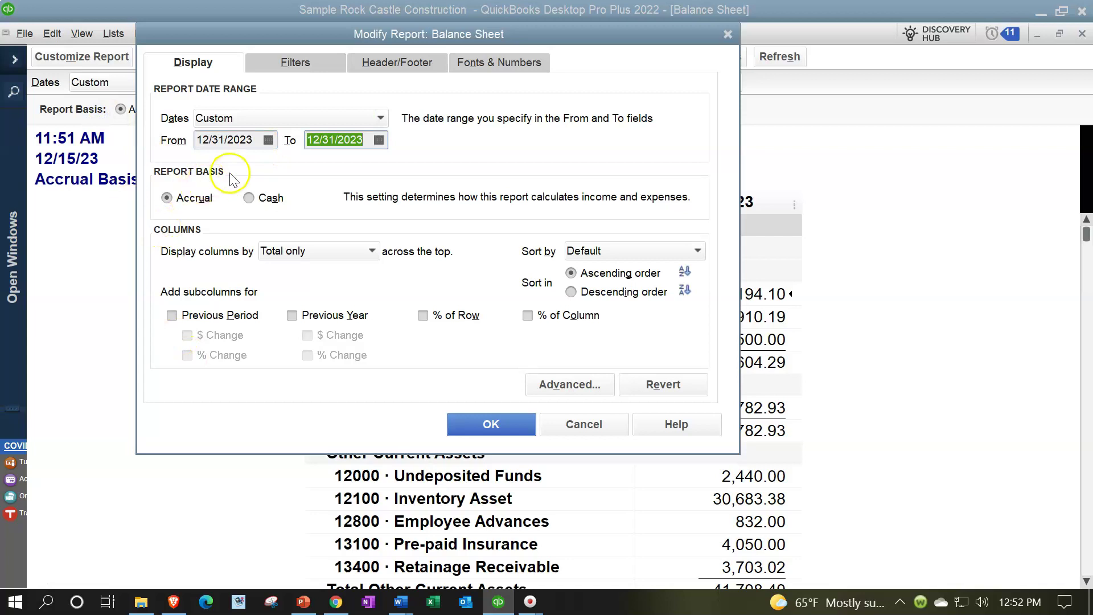
{"action": "left_click", "coordinate": [461, 419]}
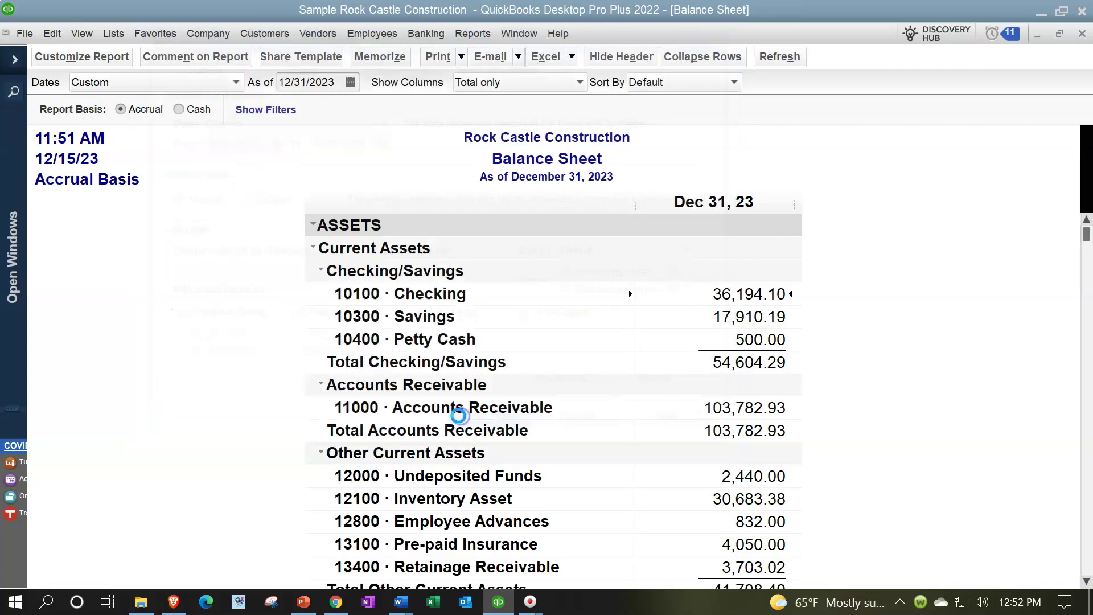
{"action": "double_click", "coordinate": [748, 295]}
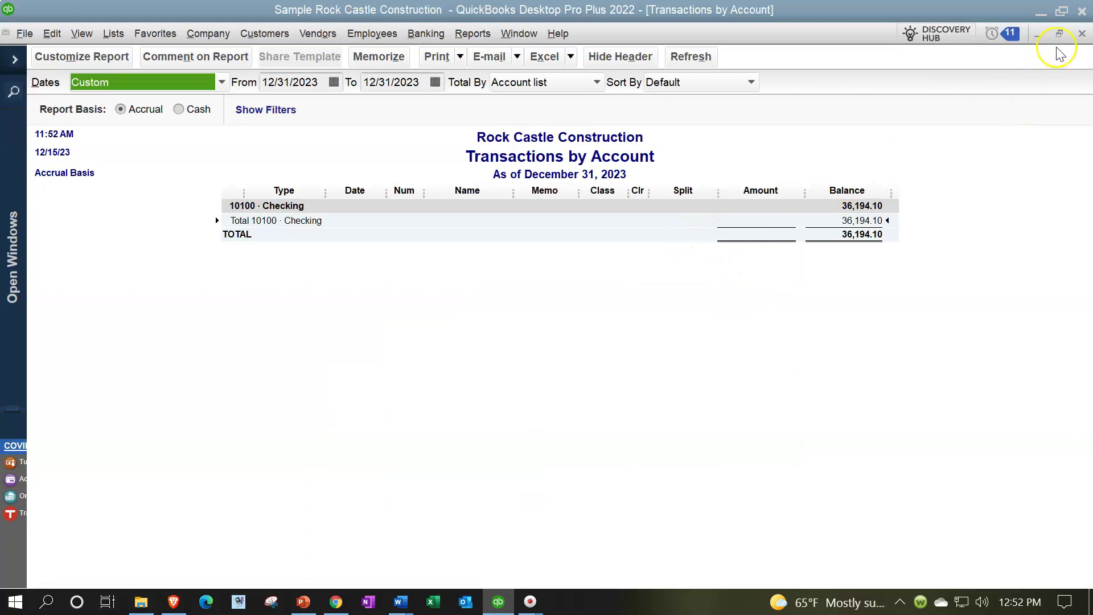
{"action": "left_click", "coordinate": [1082, 33]}
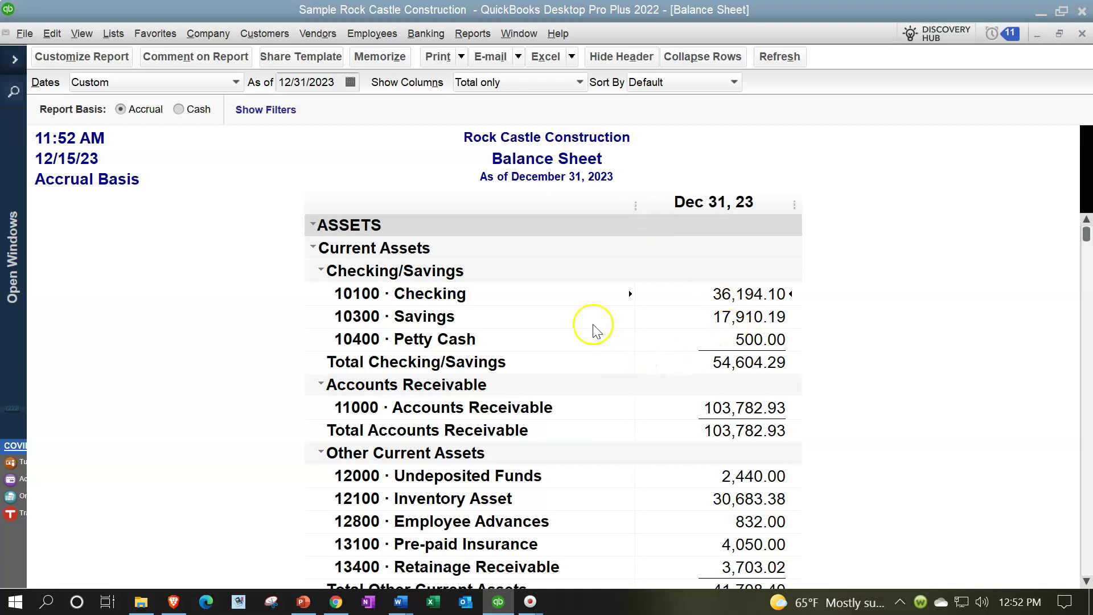
Step: Examine the full list of date range presets, keeping the Custom range for the Balance Sheet
{"action": "left_click", "coordinate": [236, 83]}
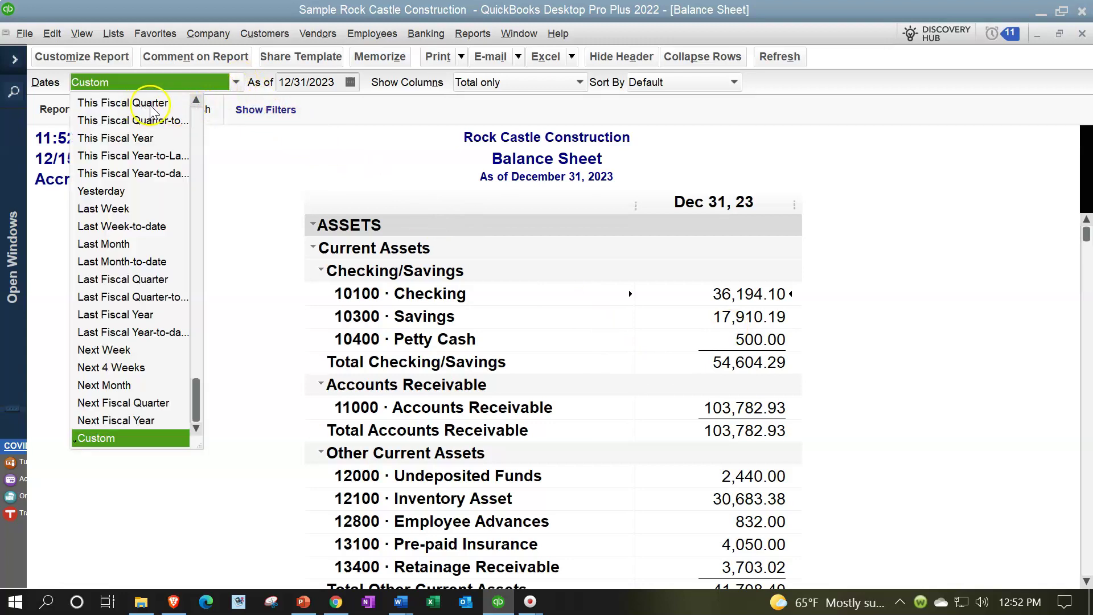
{"action": "scroll", "coordinate": [156, 111], "scroll_direction": "up", "scroll_amount": 2}
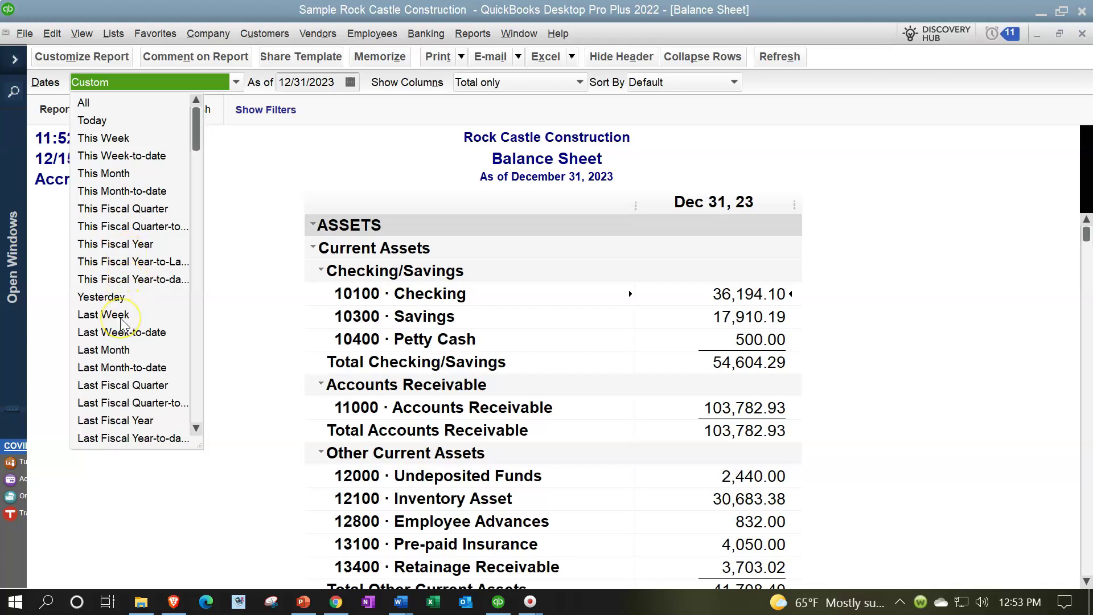
{"action": "scroll", "coordinate": [124, 350], "scroll_direction": "down", "scroll_amount": 2}
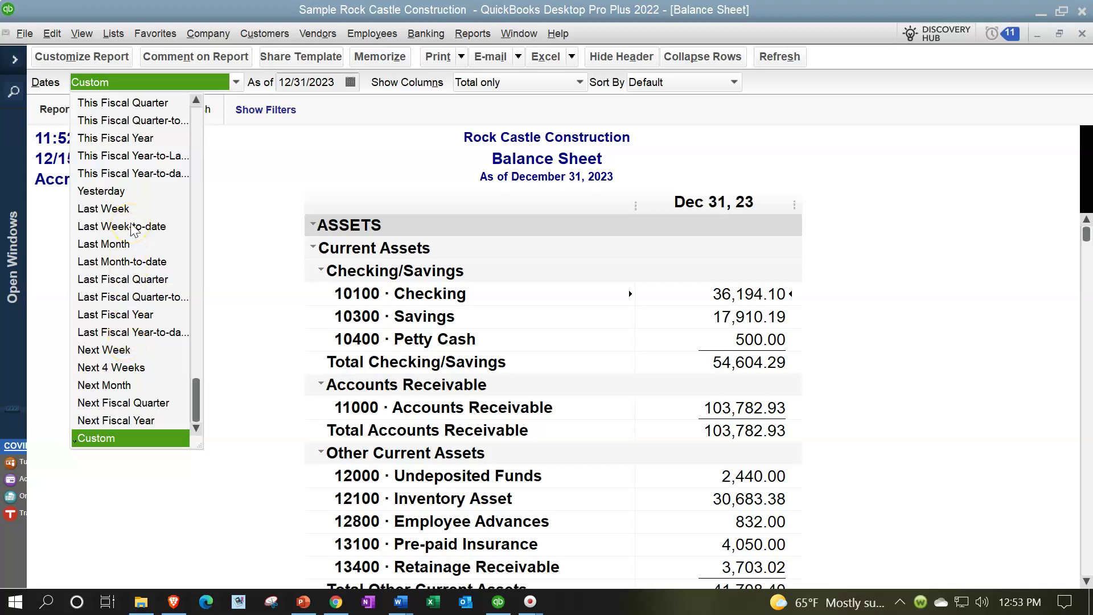
{"action": "left_click", "coordinate": [227, 286]}
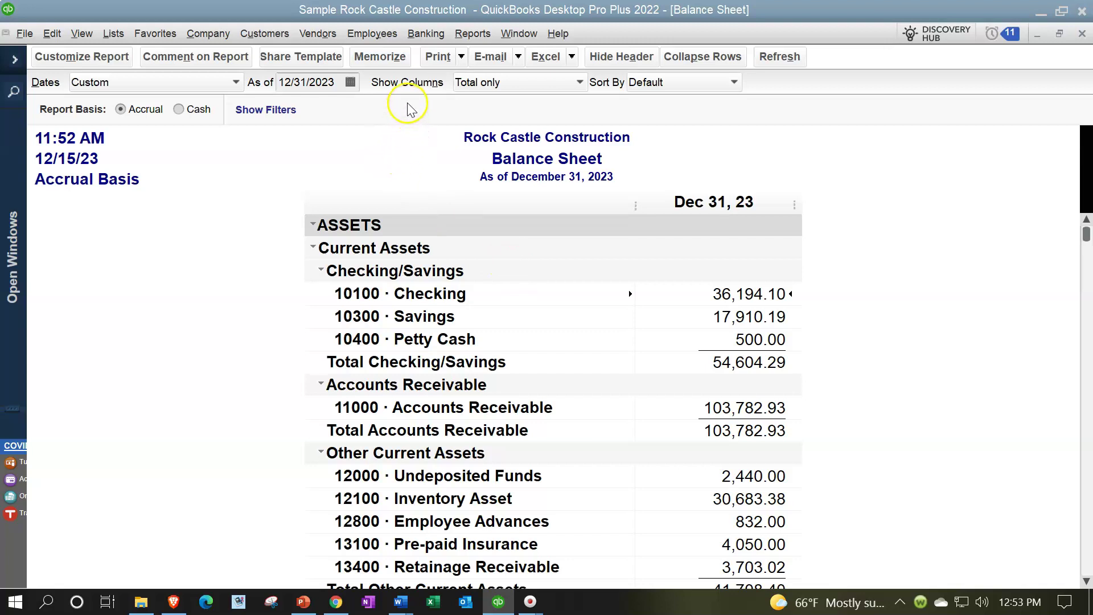
Step: Display the Balance Sheet's columns by Month and customize its date range to start on 01/01/2023
{"action": "left_click", "coordinate": [550, 83]}
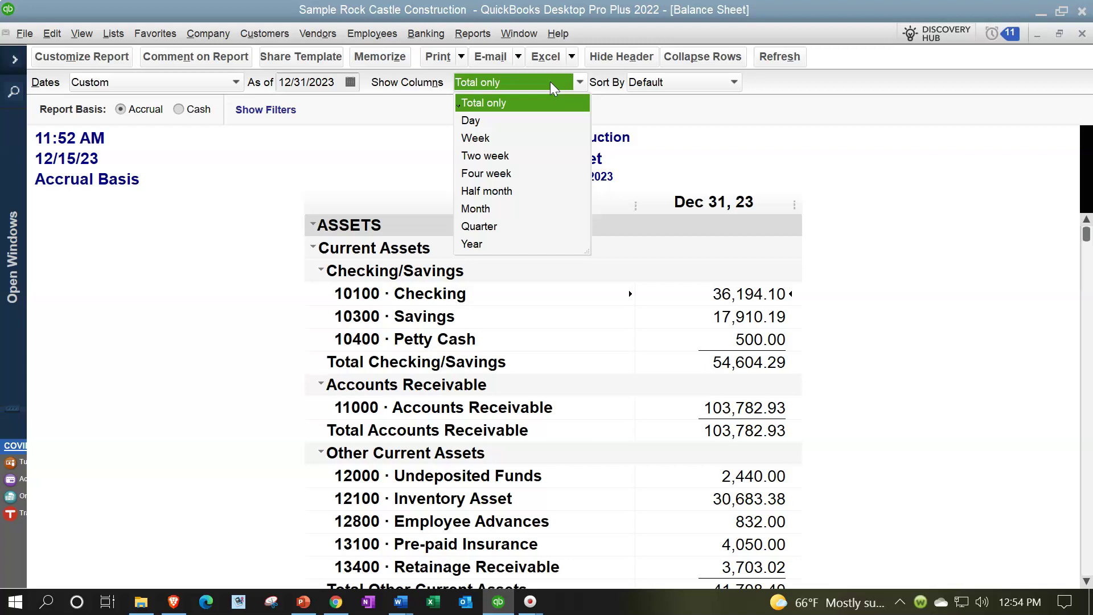
{"action": "left_click", "coordinate": [475, 209]}
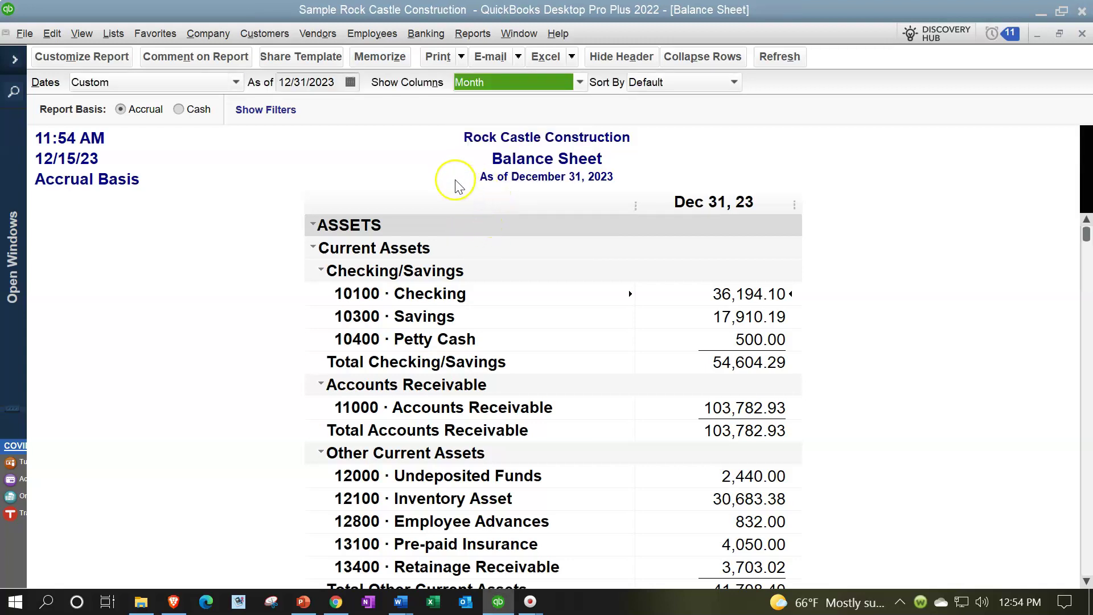
{"action": "left_click", "coordinate": [94, 55]}
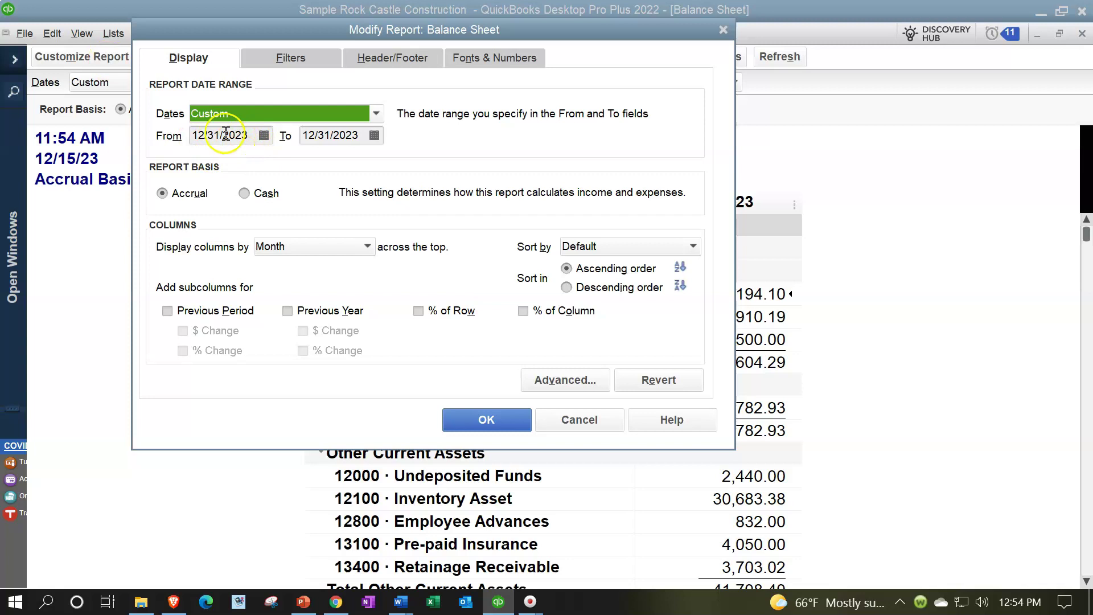
{"action": "key", "text": "Tab"}
{"action": "type", "text": "010123"}
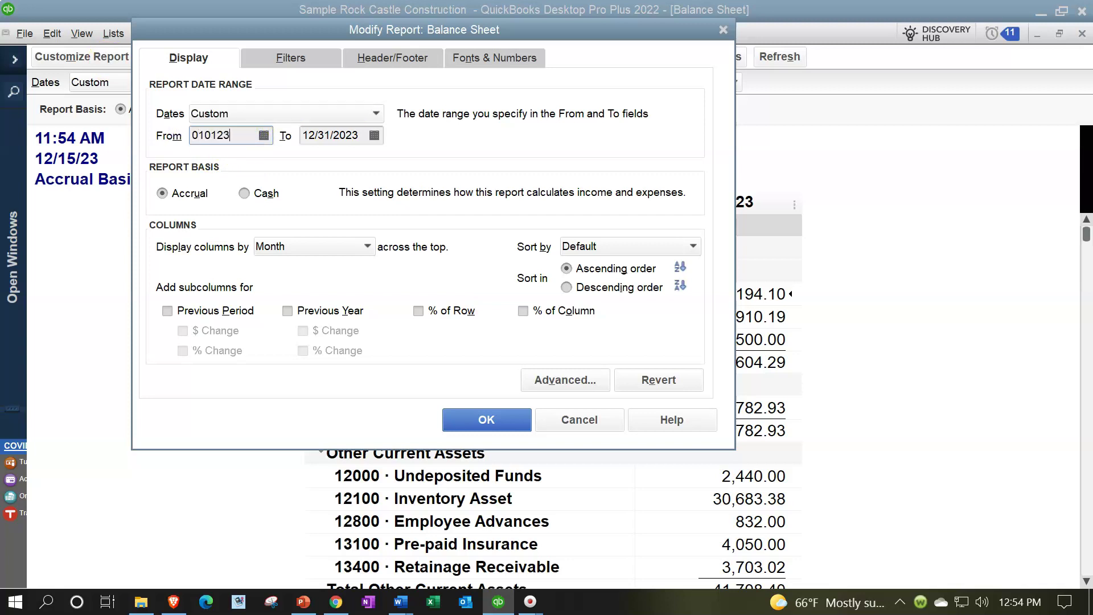
{"action": "key", "text": "Tab"}
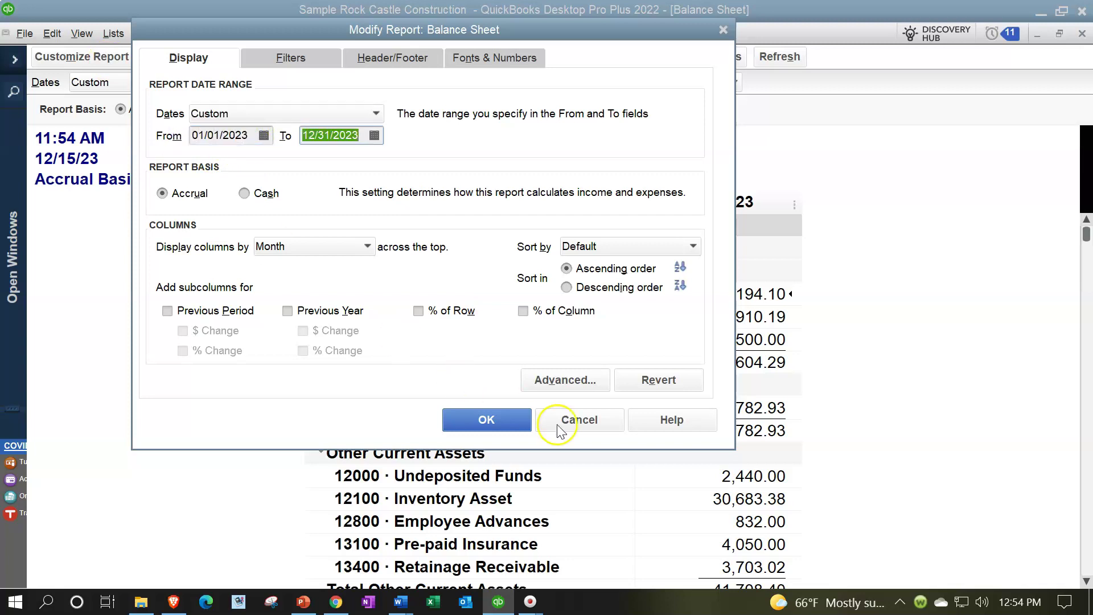
{"action": "left_click", "coordinate": [510, 420]}
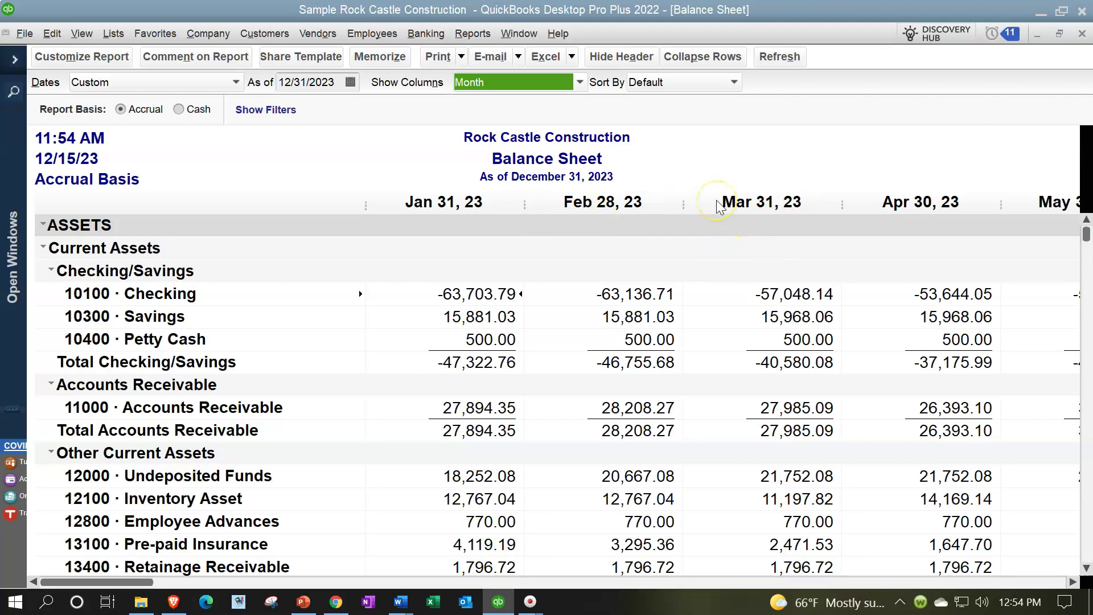
Step: Display the Balance Sheet's columns by Quarter, and return them to Total only
{"action": "left_click", "coordinate": [580, 82]}
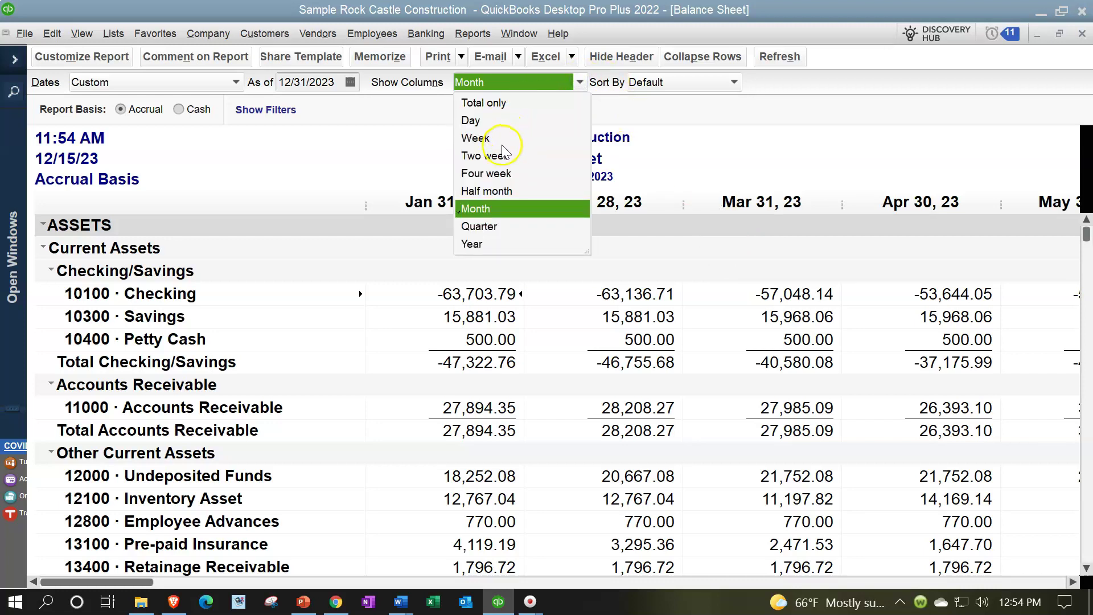
{"action": "left_click", "coordinate": [488, 228]}
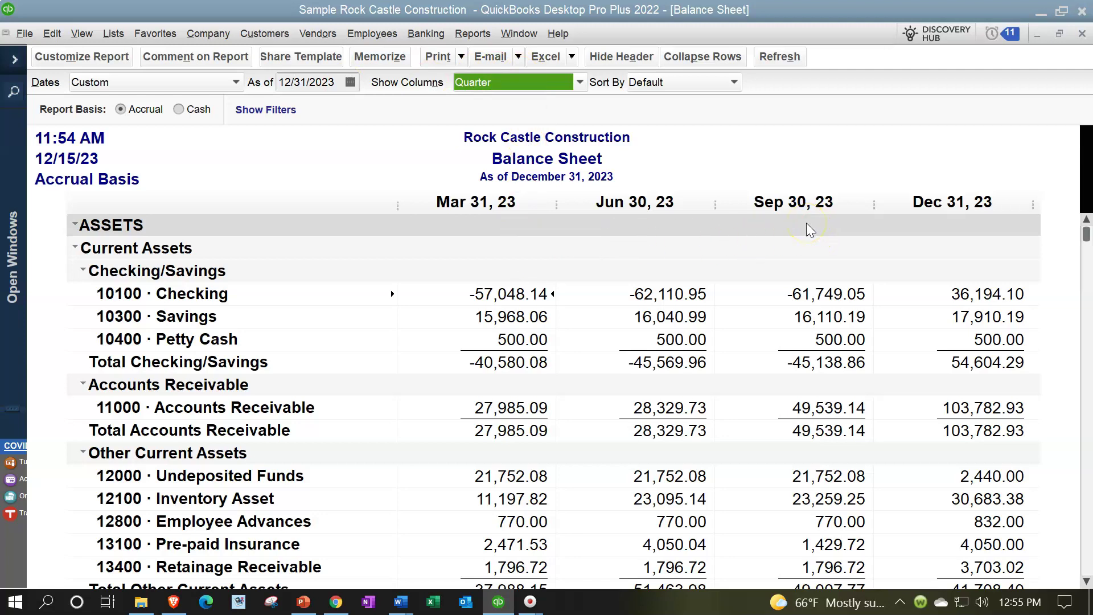
{"action": "left_click", "coordinate": [580, 83]}
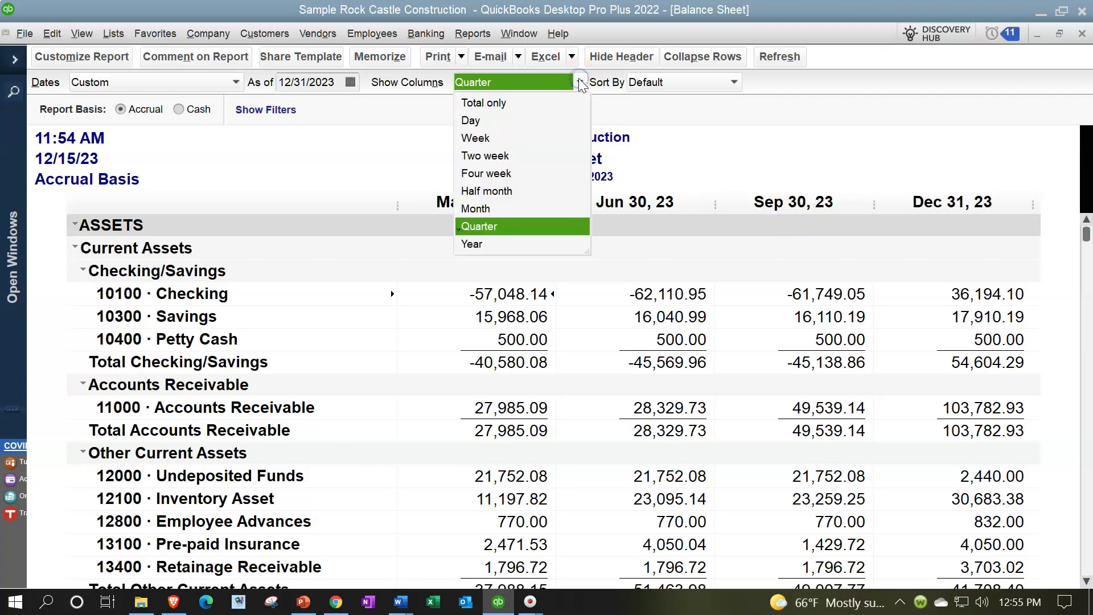
{"action": "left_click", "coordinate": [503, 104]}
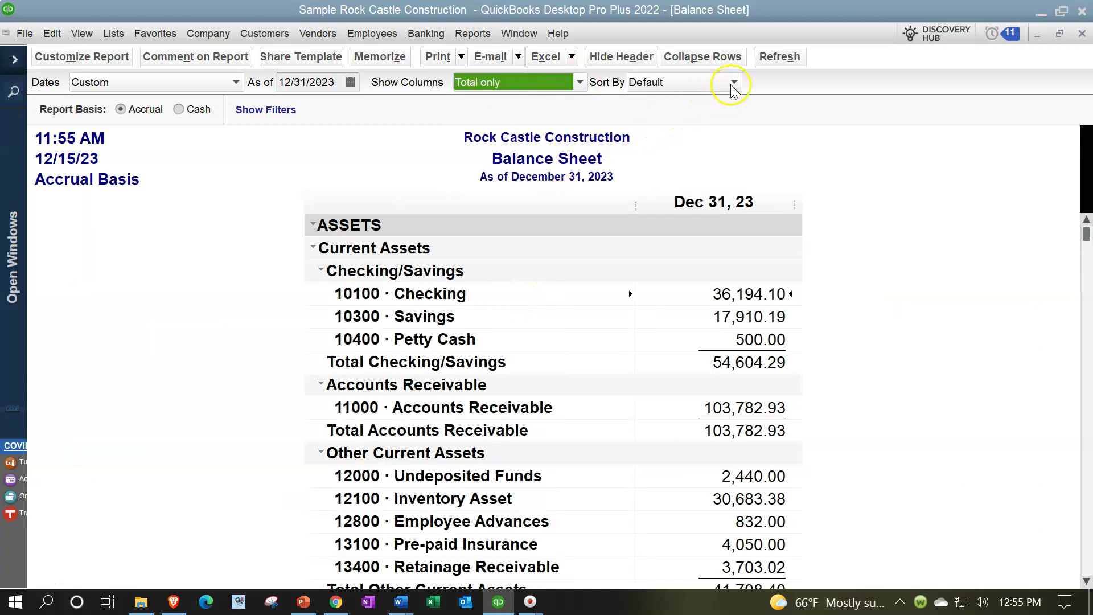
Step: Review the Balance Sheet's sorting options, keeping the Default sort order
{"action": "left_click", "coordinate": [733, 84]}
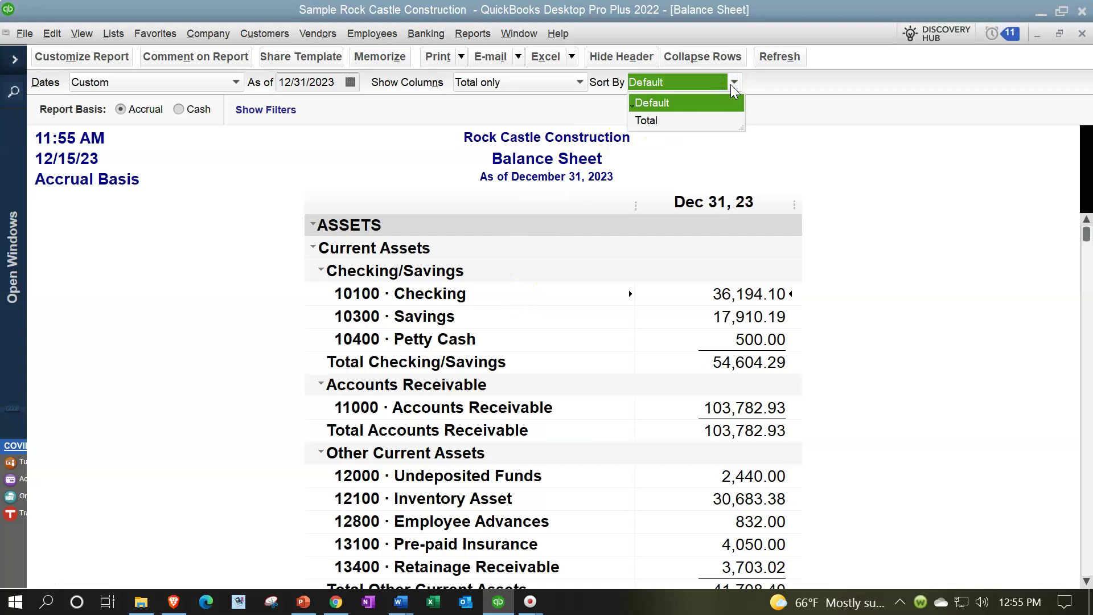
{"action": "left_click", "coordinate": [729, 84]}
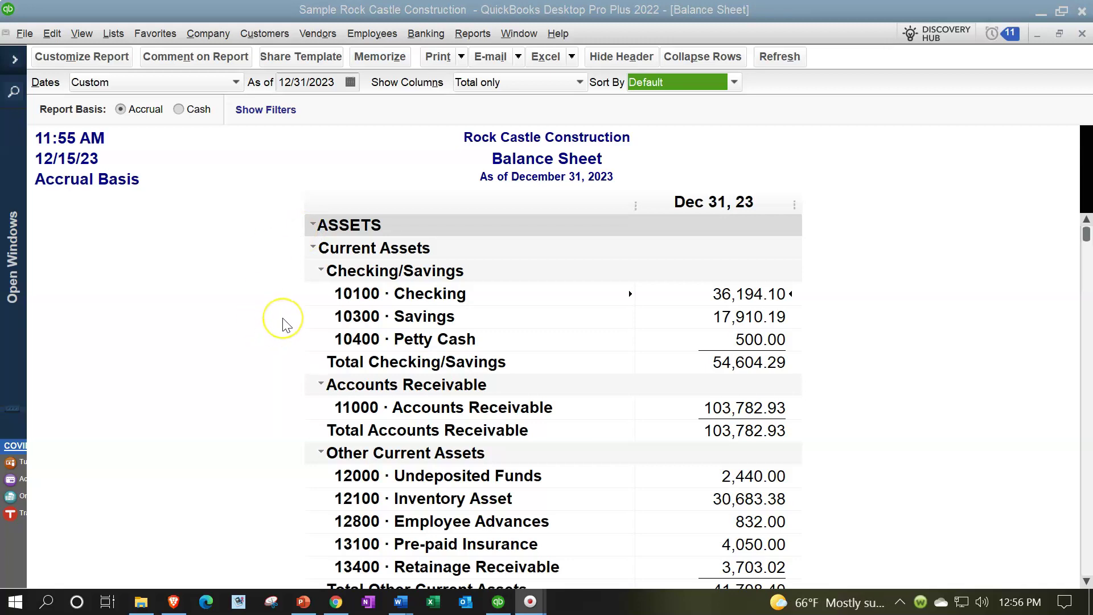
Step: Examine the Balance Sheet's accounts in Default sort order, from current assets down to payroll liabilities
{"action": "scroll", "coordinate": [282, 321], "scroll_direction": "down", "scroll_amount": 2}
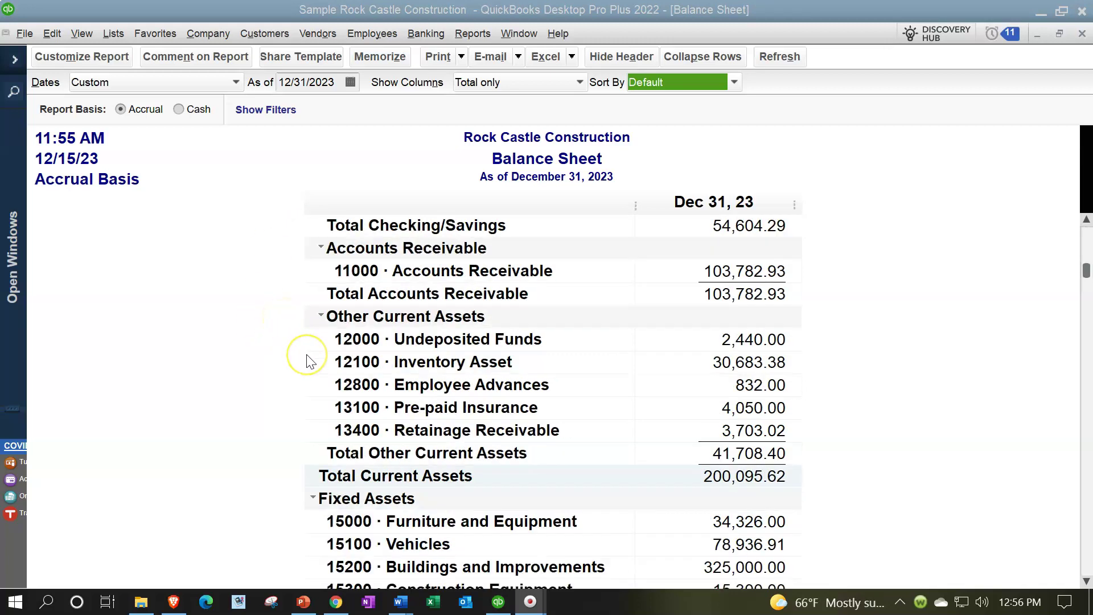
{"action": "scroll", "coordinate": [307, 361], "scroll_direction": "down", "scroll_amount": 3}
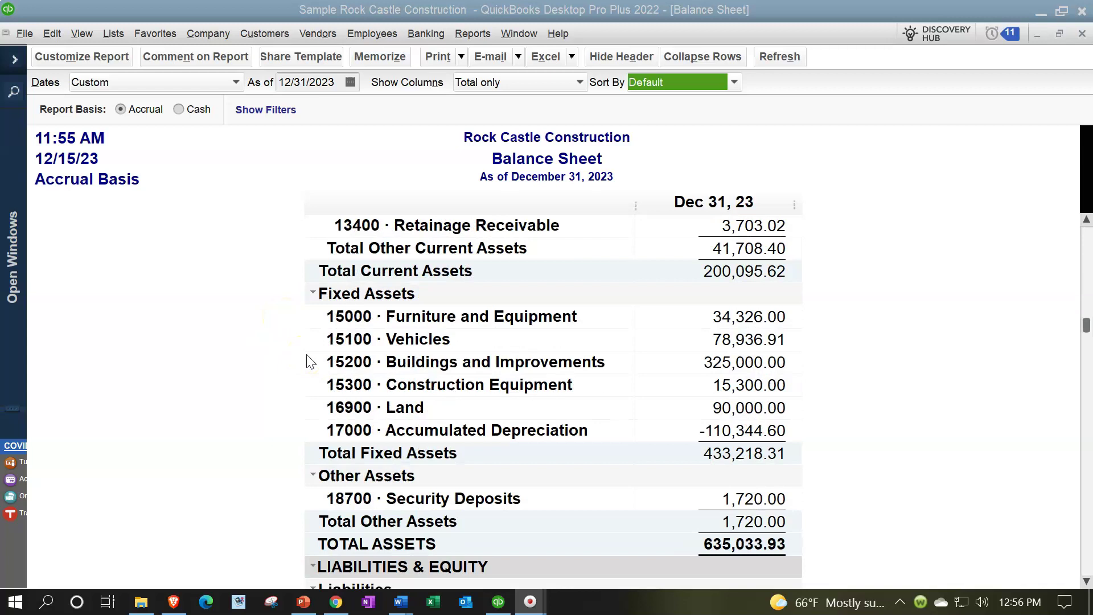
{"action": "scroll", "coordinate": [308, 361], "scroll_direction": "down", "scroll_amount": 4}
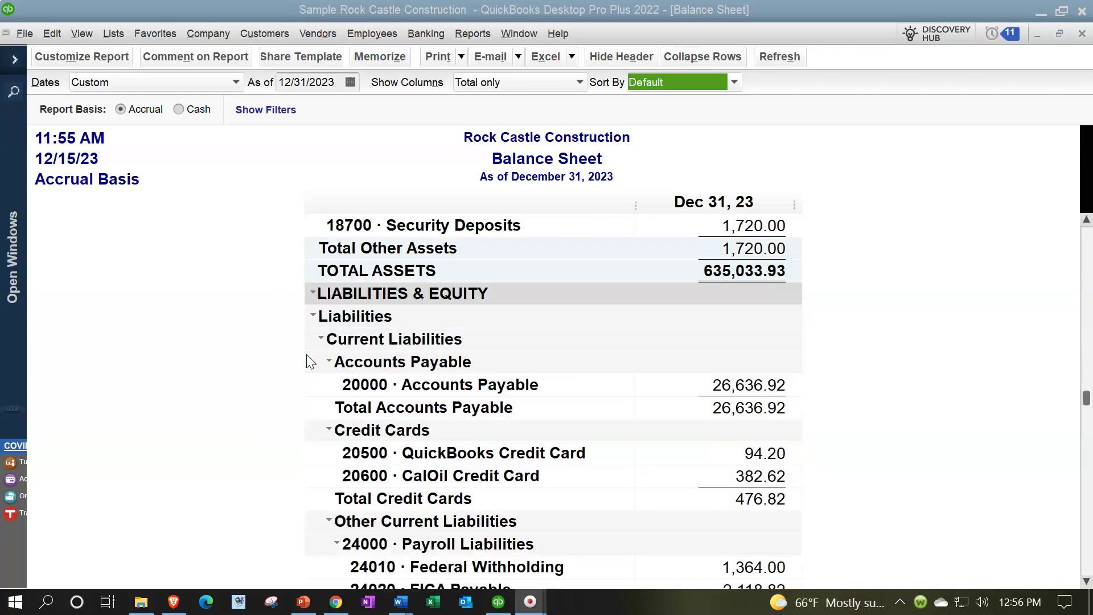
{"action": "scroll", "coordinate": [254, 378], "scroll_direction": "down", "scroll_amount": 4}
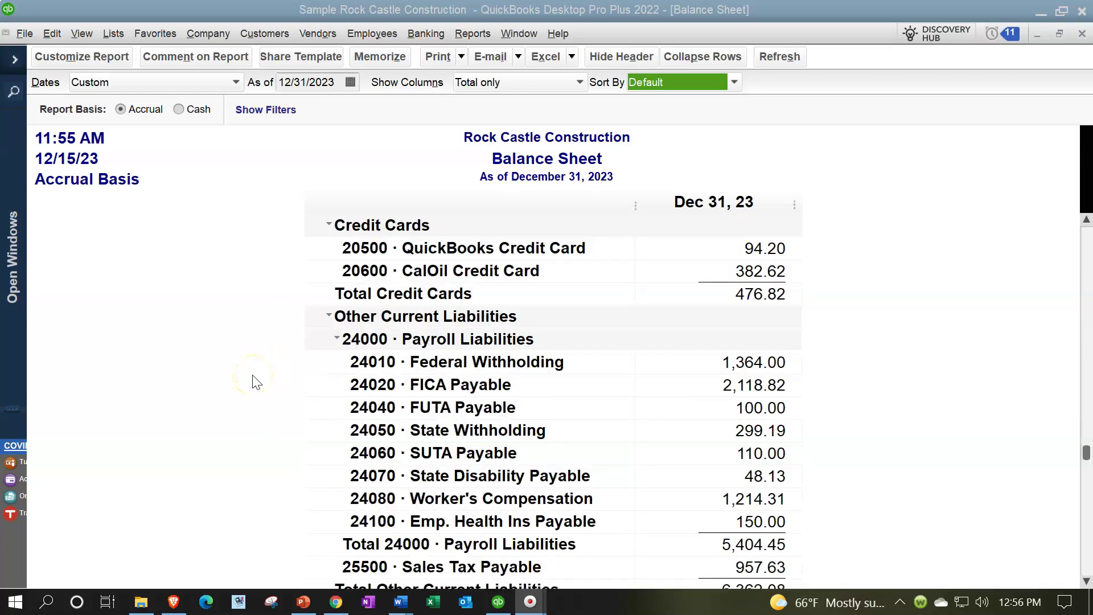
{"action": "scroll", "coordinate": [254, 380], "scroll_direction": "down", "scroll_amount": 1}
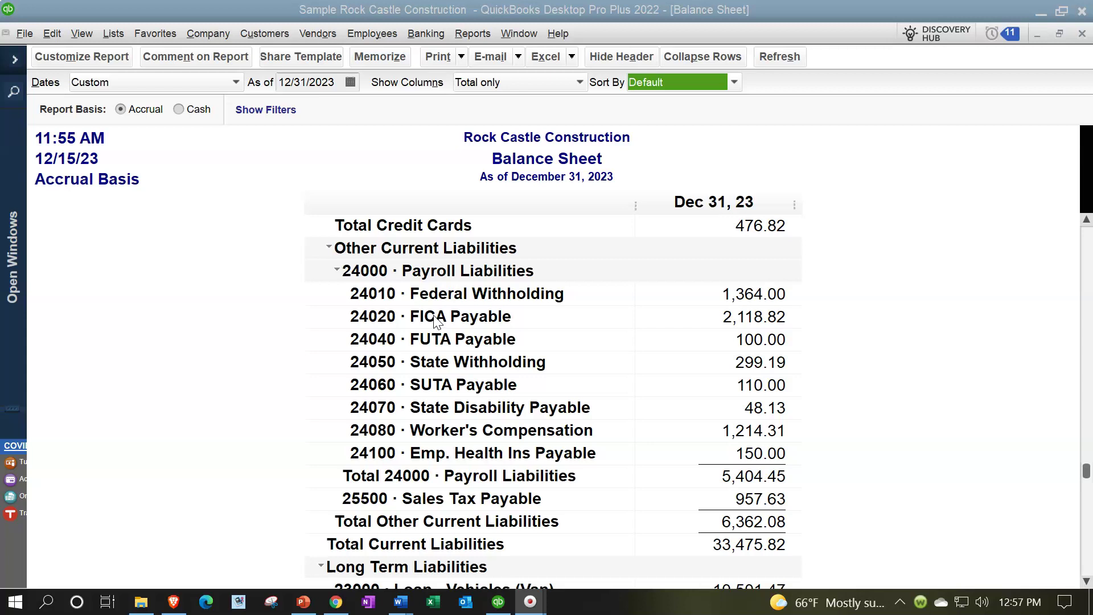
{"action": "left_click", "coordinate": [751, 455]}
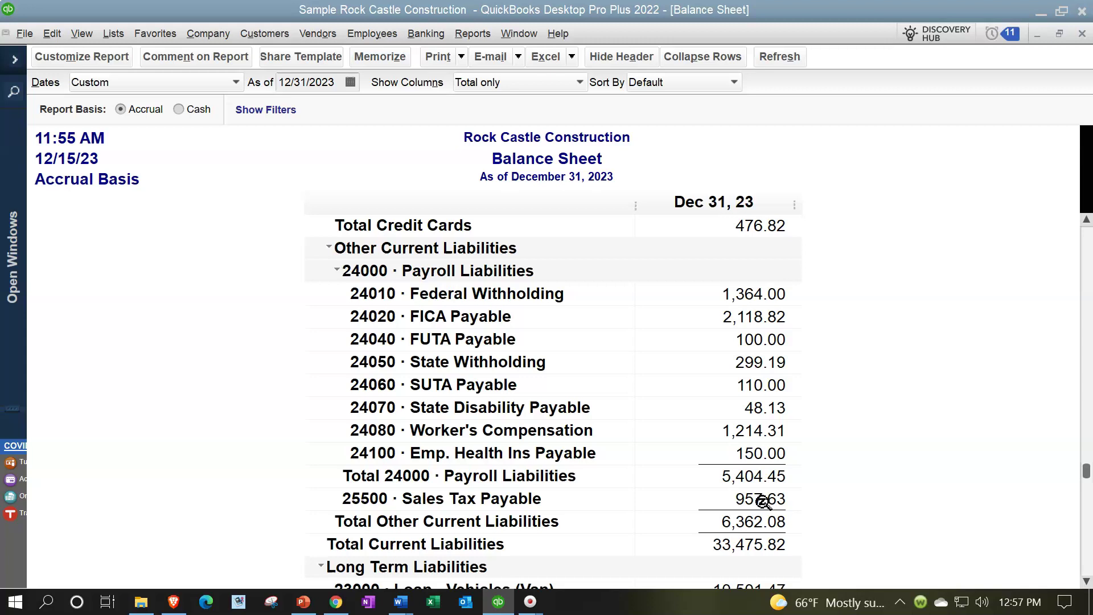
{"action": "scroll", "coordinate": [762, 500], "scroll_direction": "up", "scroll_amount": 13}
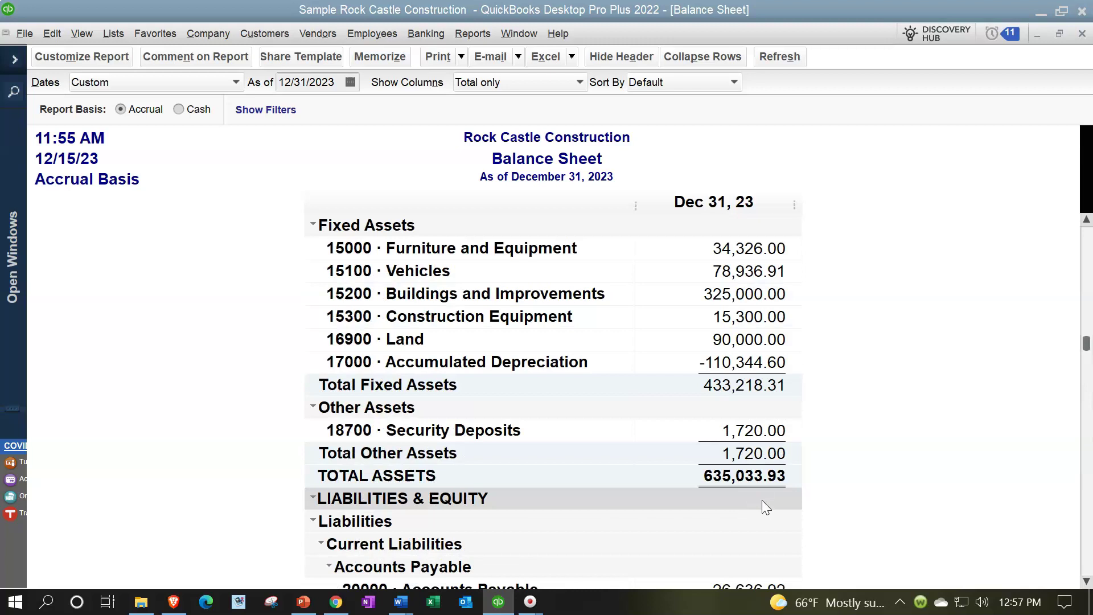
Step: Sort the Balance Sheet by Total, and reverse the order so the largest amounts come first
{"action": "left_click", "coordinate": [735, 82]}
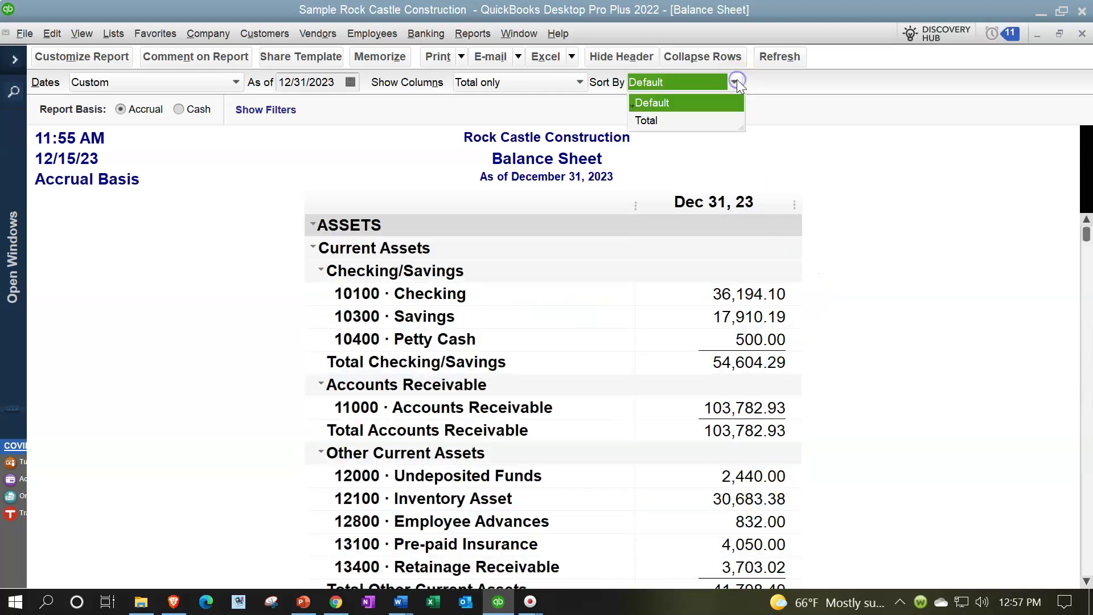
{"action": "left_click", "coordinate": [660, 120]}
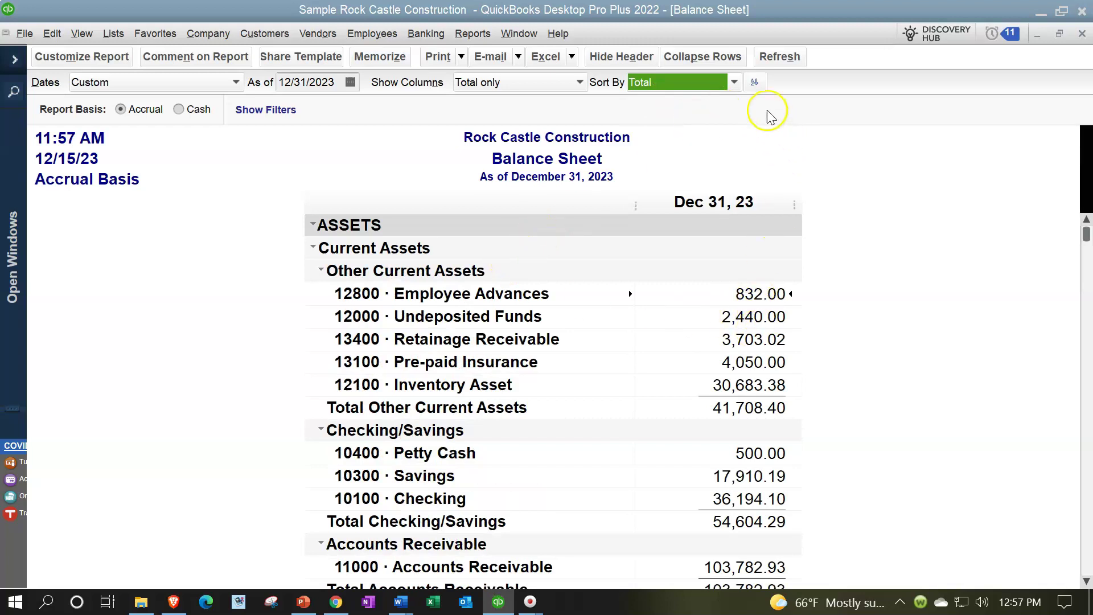
{"action": "left_click", "coordinate": [753, 81]}
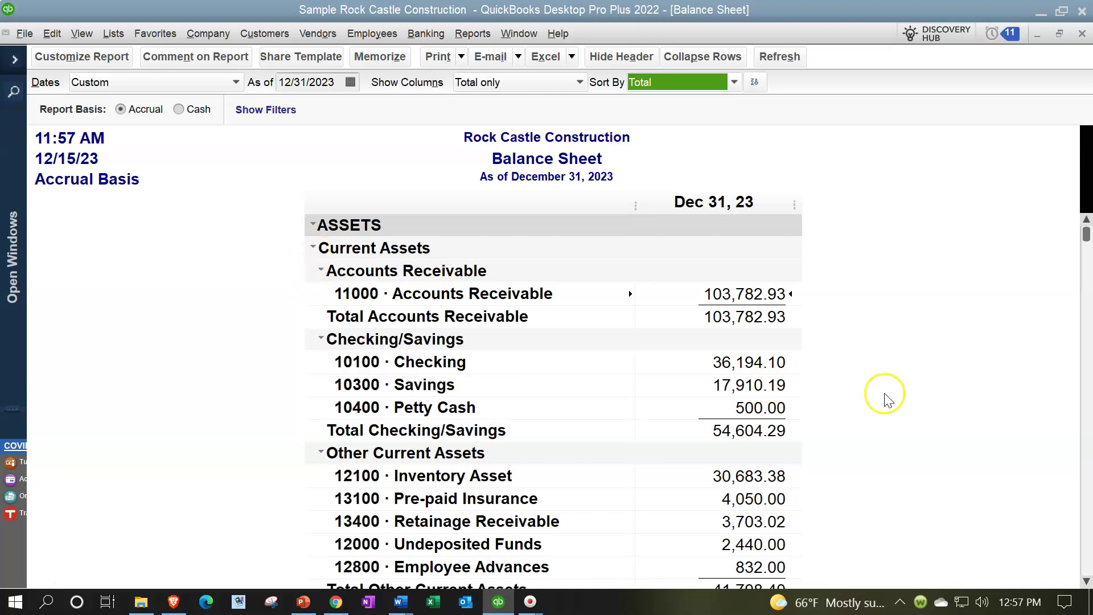
{"action": "left_click", "coordinate": [768, 296]}
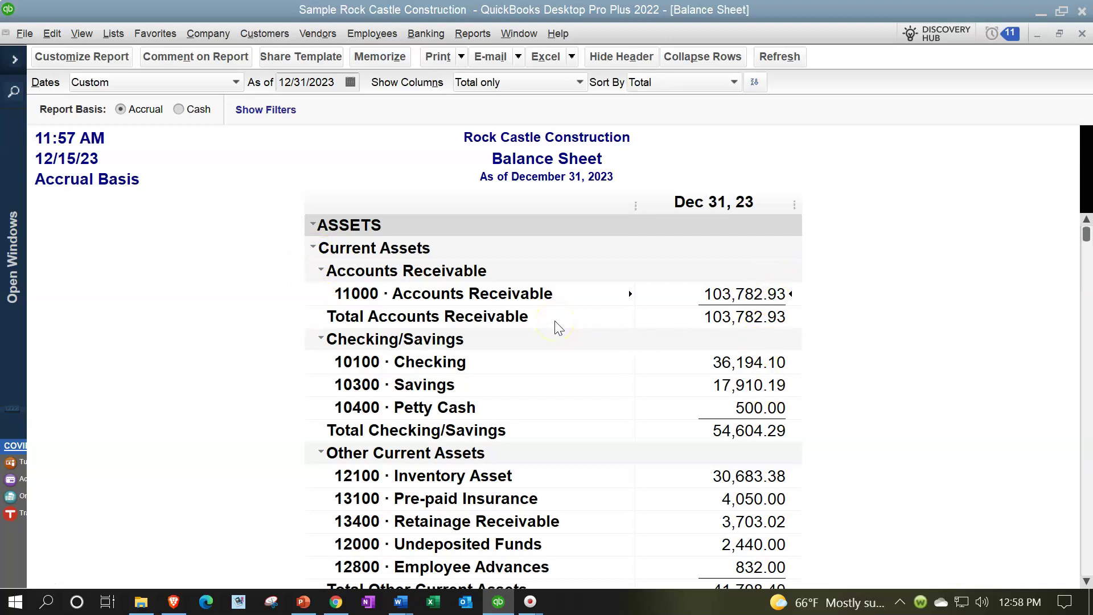
Step: Review the current and fixed asset accounts in descending order of total, and restore the Default sort order
{"action": "scroll", "coordinate": [558, 327], "scroll_direction": "down", "scroll_amount": 1}
{"action": "left_click", "coordinate": [594, 330]}
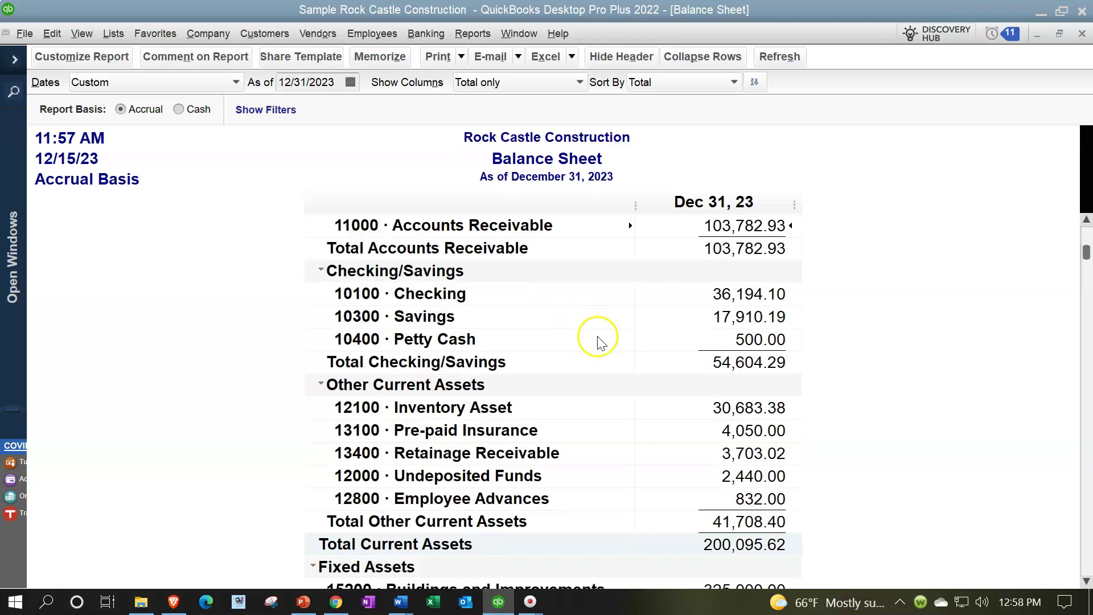
{"action": "scroll", "coordinate": [603, 347], "scroll_direction": "down", "scroll_amount": 1}
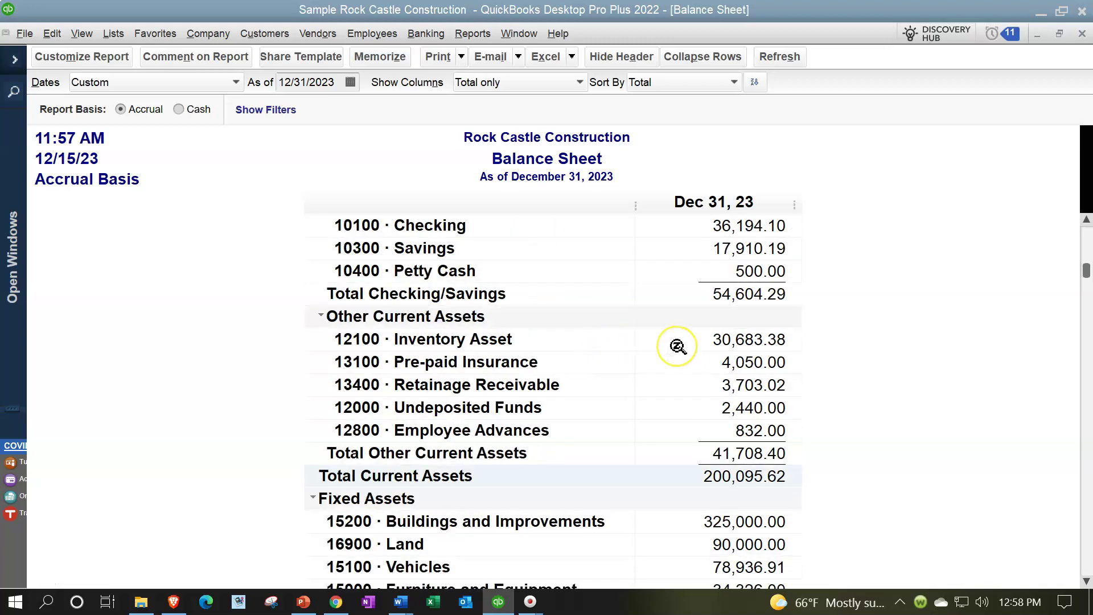
{"action": "scroll", "coordinate": [677, 346], "scroll_direction": "down", "scroll_amount": 1}
{"action": "scroll", "coordinate": [677, 346], "scroll_direction": "down", "scroll_amount": 1}
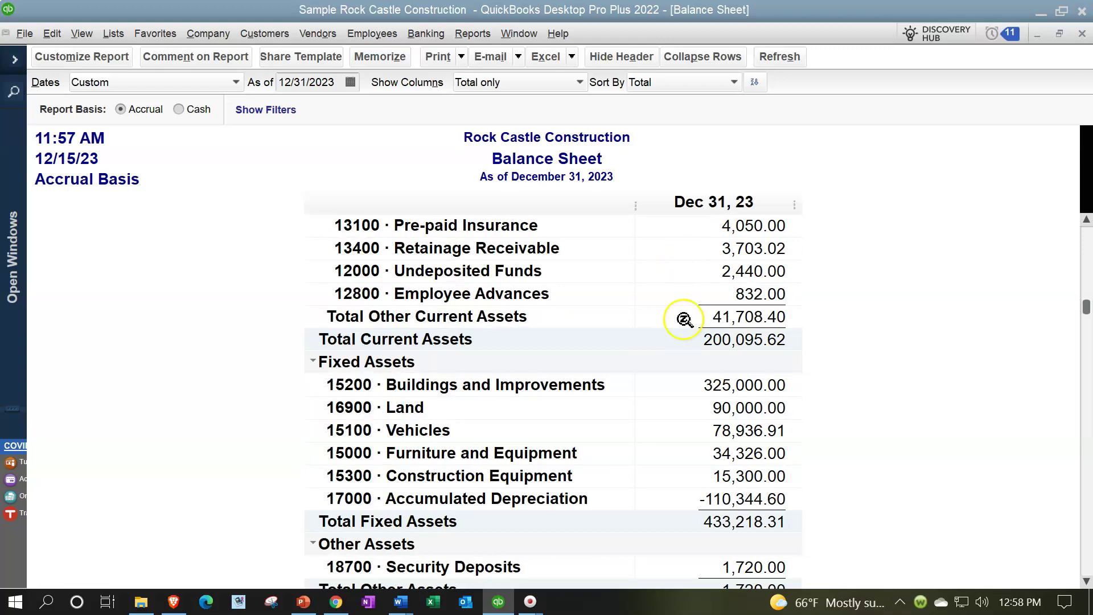
{"action": "scroll", "coordinate": [670, 444], "scroll_direction": "up", "scroll_amount": 3}
{"action": "scroll", "coordinate": [670, 444], "scroll_direction": "up", "scroll_amount": 1}
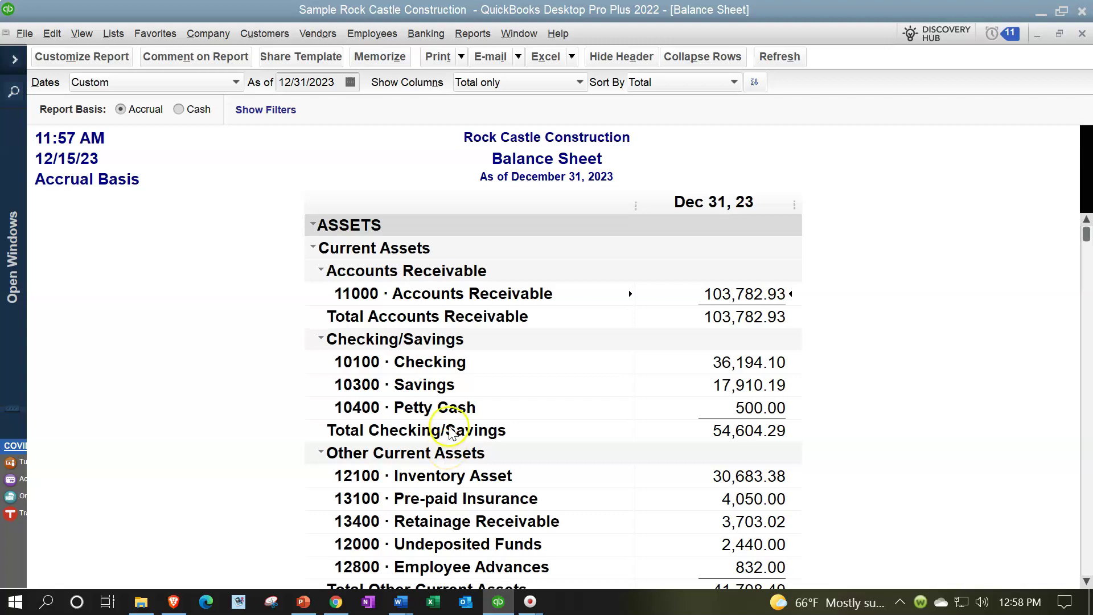
{"action": "left_click", "coordinate": [731, 83]}
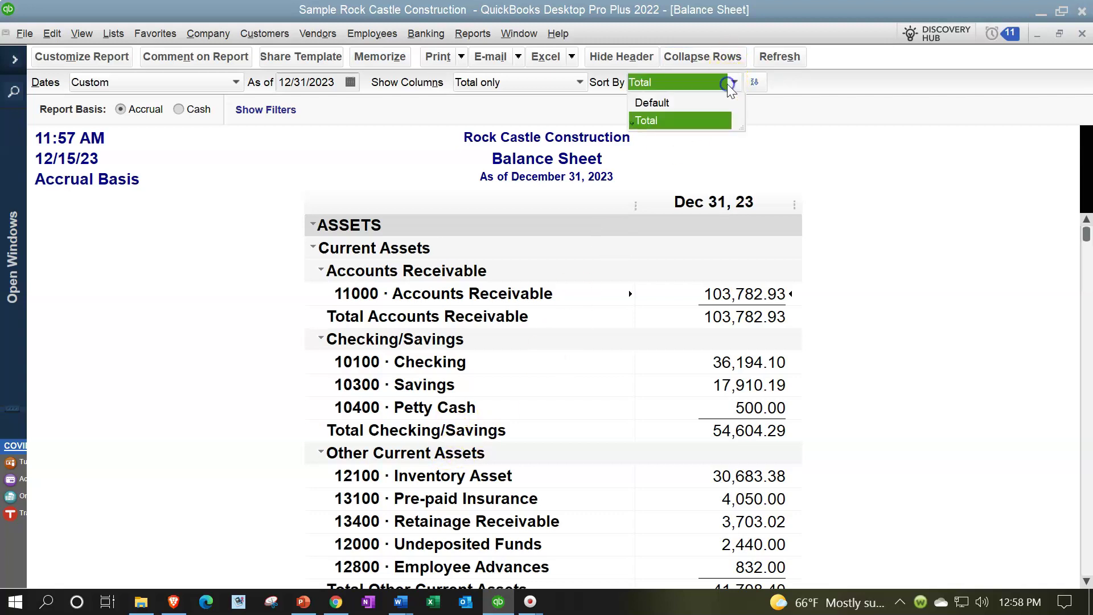
{"action": "left_click", "coordinate": [663, 102]}
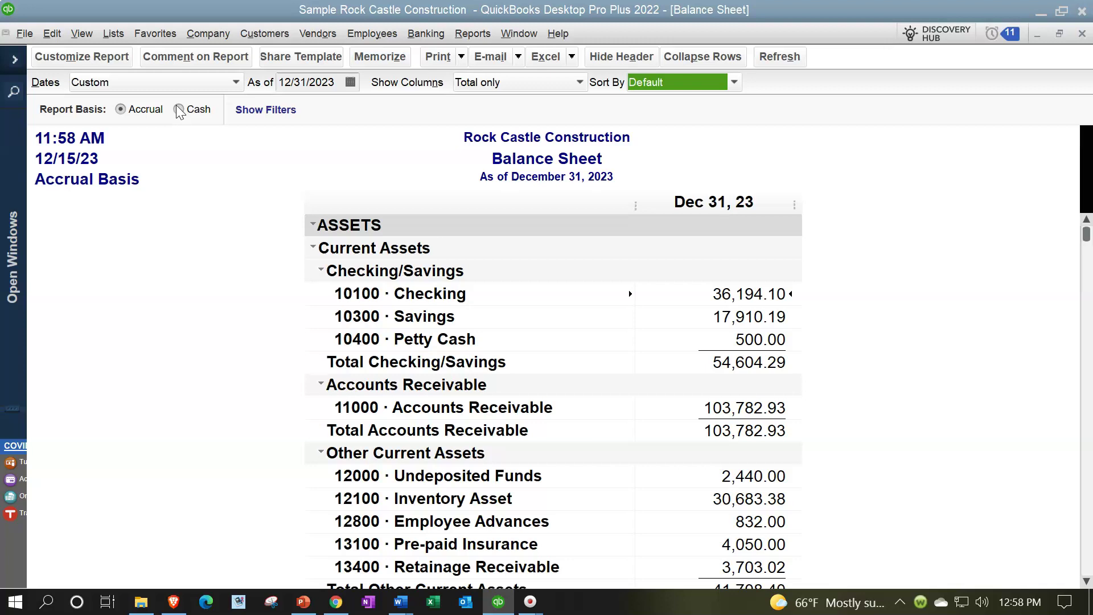
Step: Select the Accounts Receivable amount on the accrual-basis Balance Sheet
{"action": "left_click", "coordinate": [136, 120]}
{"action": "left_click", "coordinate": [131, 130]}
{"action": "left_click", "coordinate": [723, 406]}
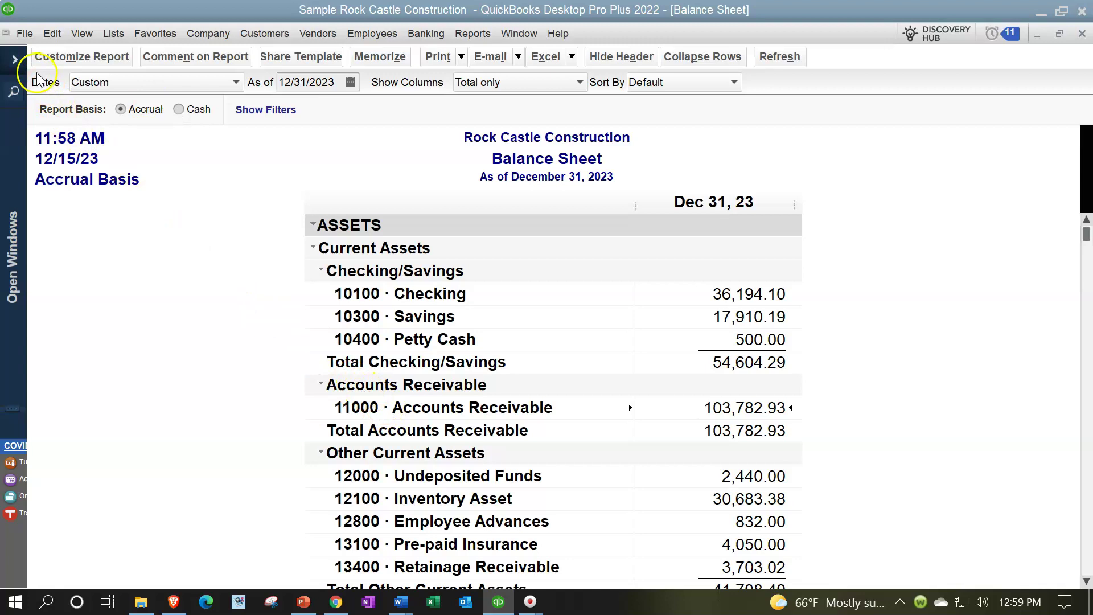
Step: View the Home page workflow, and return to the Balance Sheet with the open windows list collapsed
{"action": "left_click", "coordinate": [16, 61]}
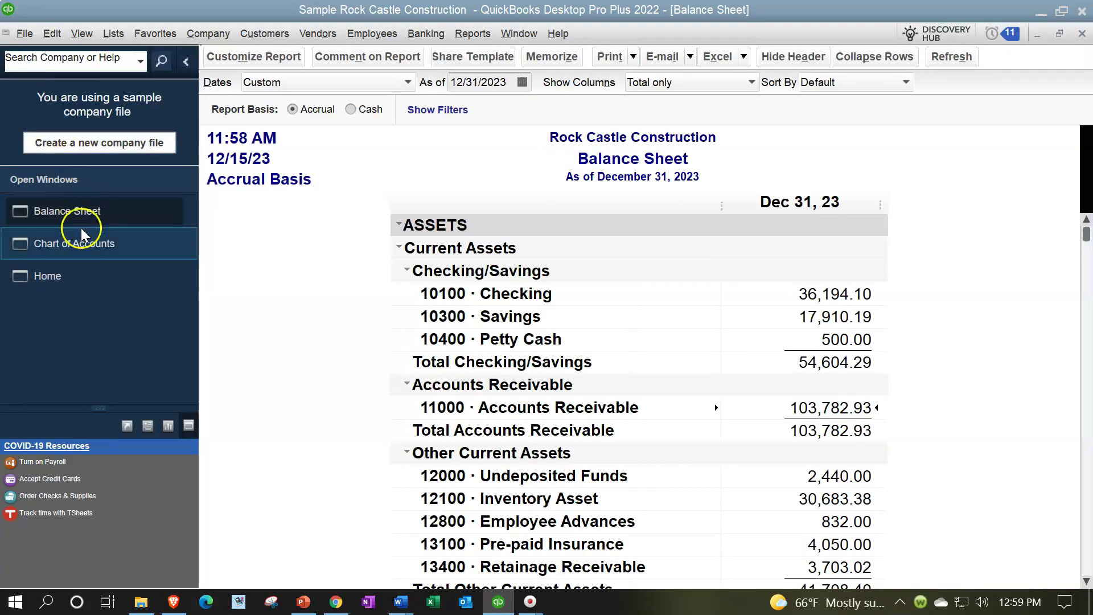
{"action": "left_click", "coordinate": [71, 289]}
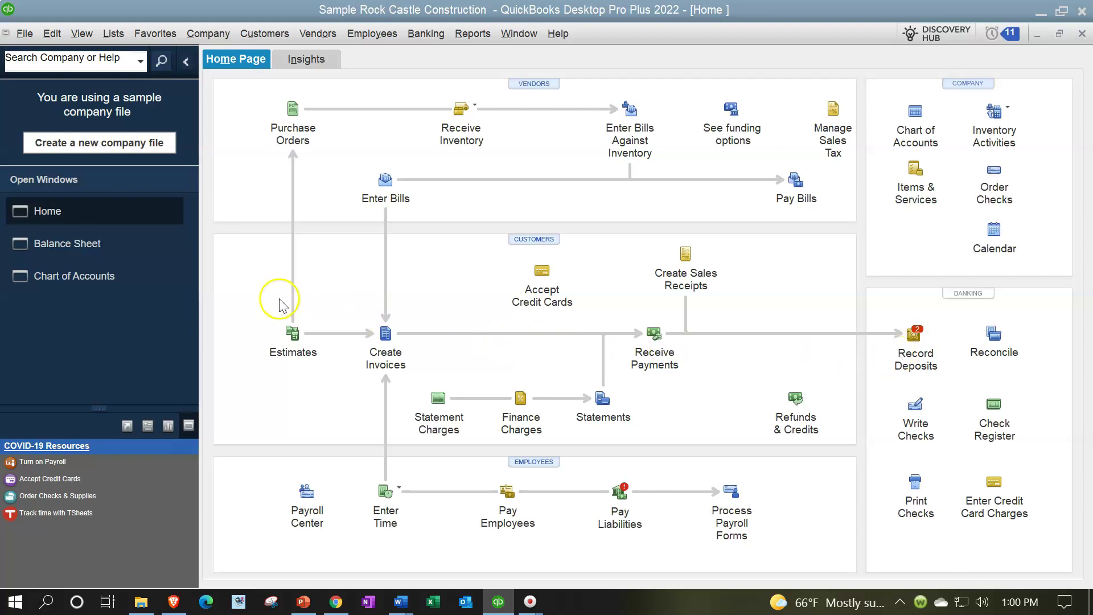
{"action": "left_click", "coordinate": [74, 249]}
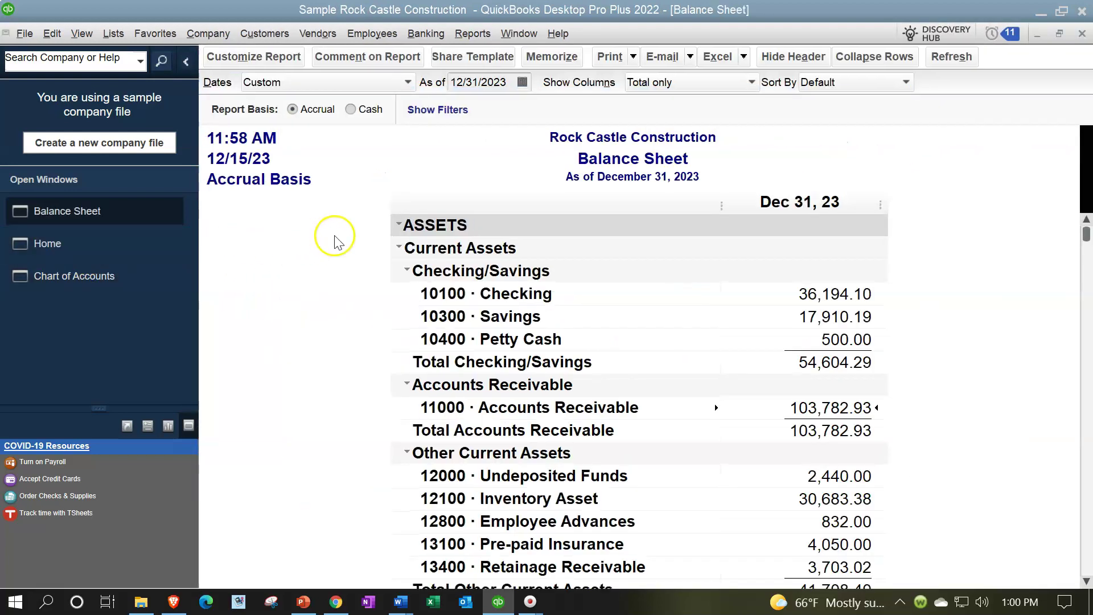
{"action": "left_click", "coordinate": [187, 63]}
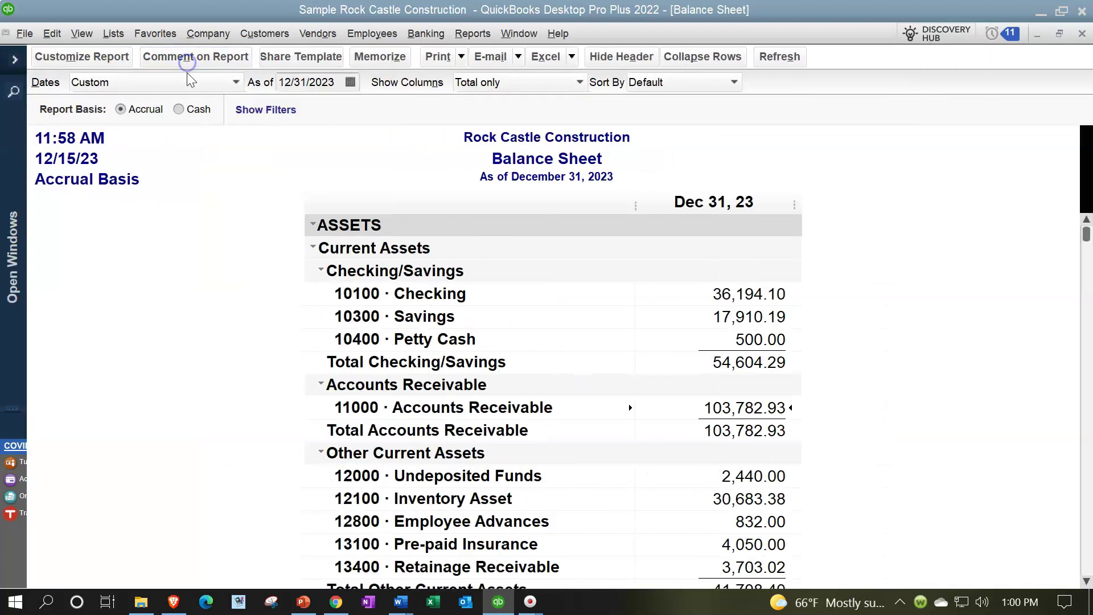
Step: Alternate the report basis between Cash and Accrual to compare receivables, total assets and payables, ending on Accrual
{"action": "left_click", "coordinate": [180, 109]}
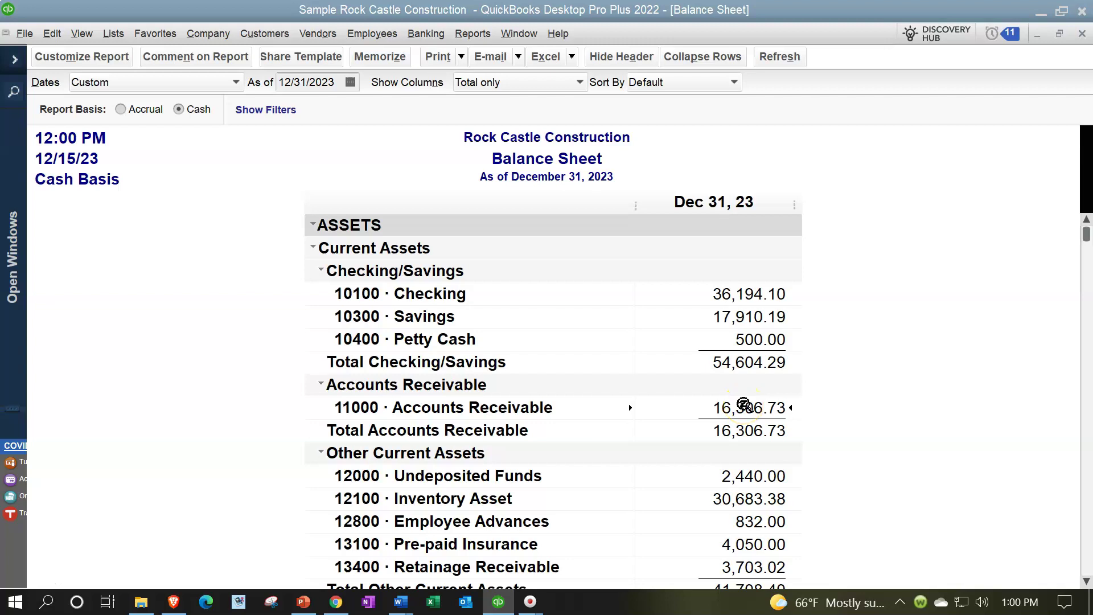
{"action": "left_click", "coordinate": [121, 109]}
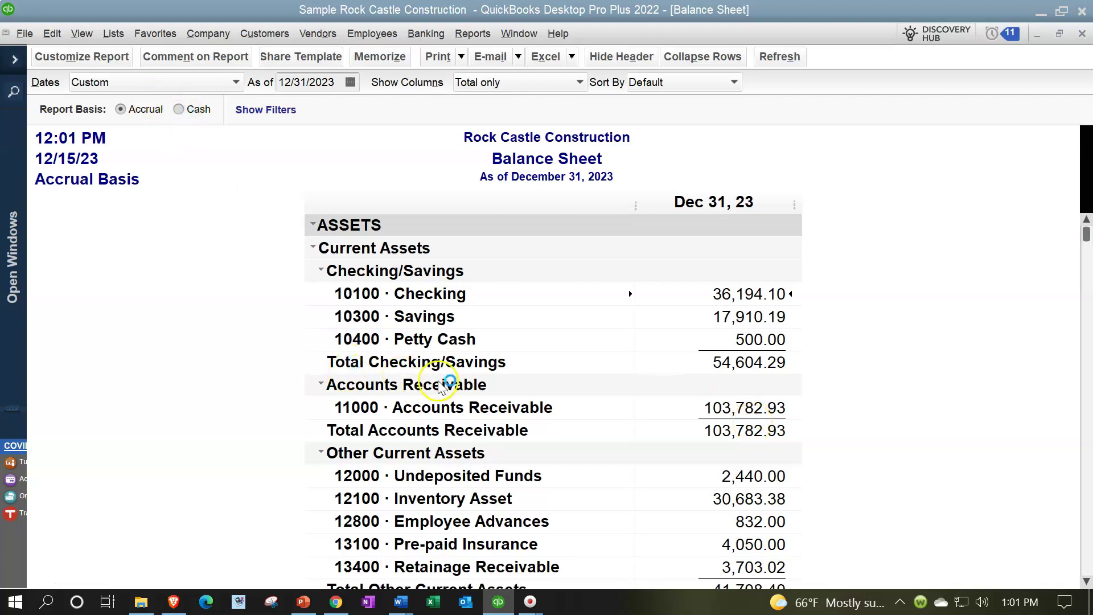
{"action": "left_click", "coordinate": [179, 110]}
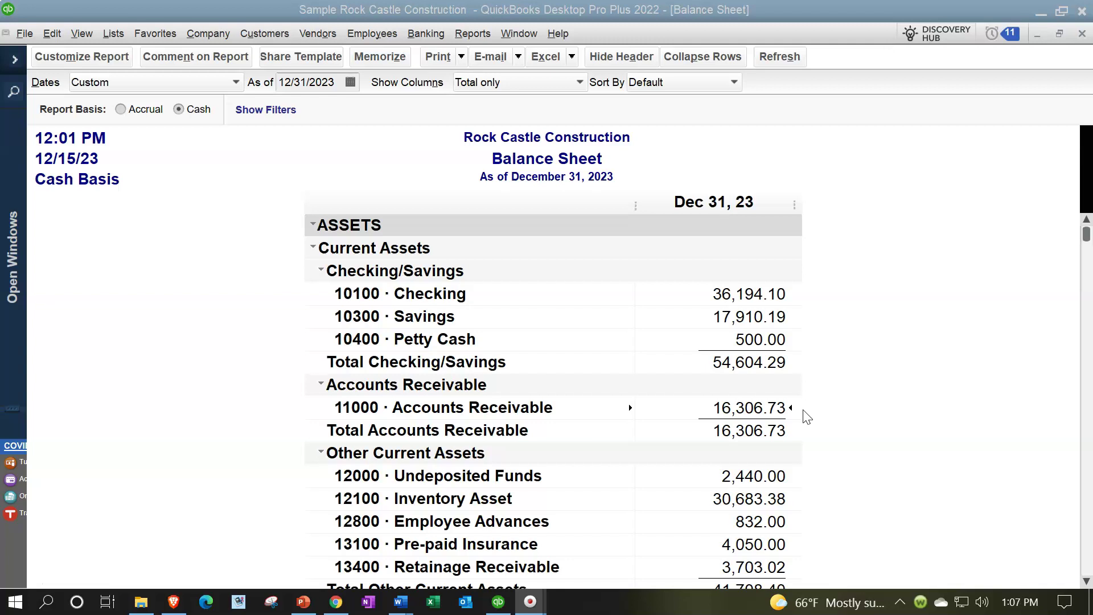
{"action": "scroll", "coordinate": [807, 417], "scroll_direction": "down", "scroll_amount": 6}
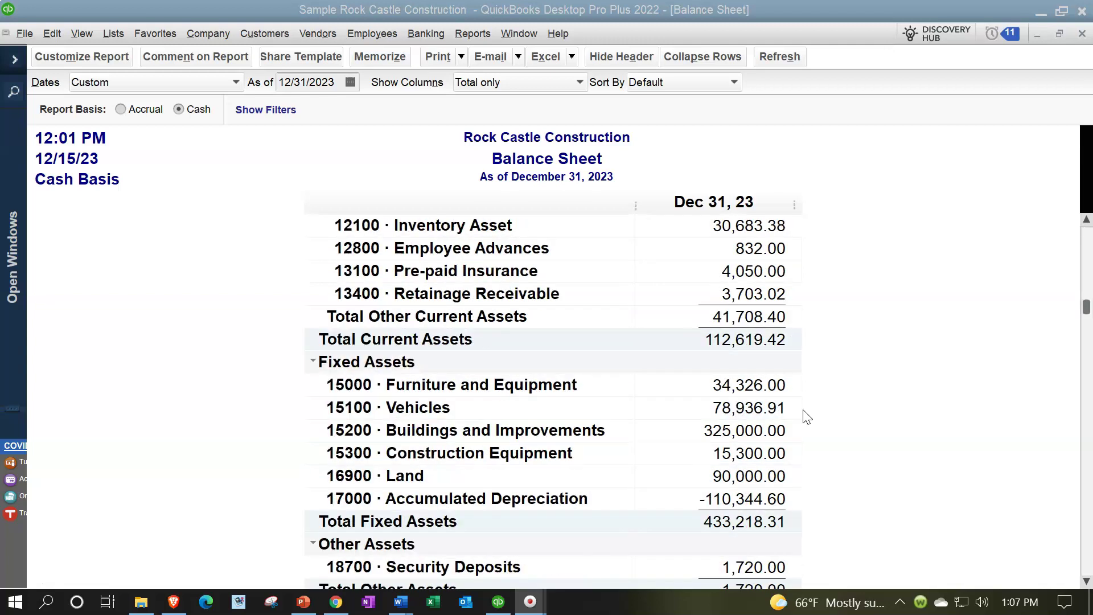
{"action": "scroll", "coordinate": [807, 416], "scroll_direction": "down", "scroll_amount": 2}
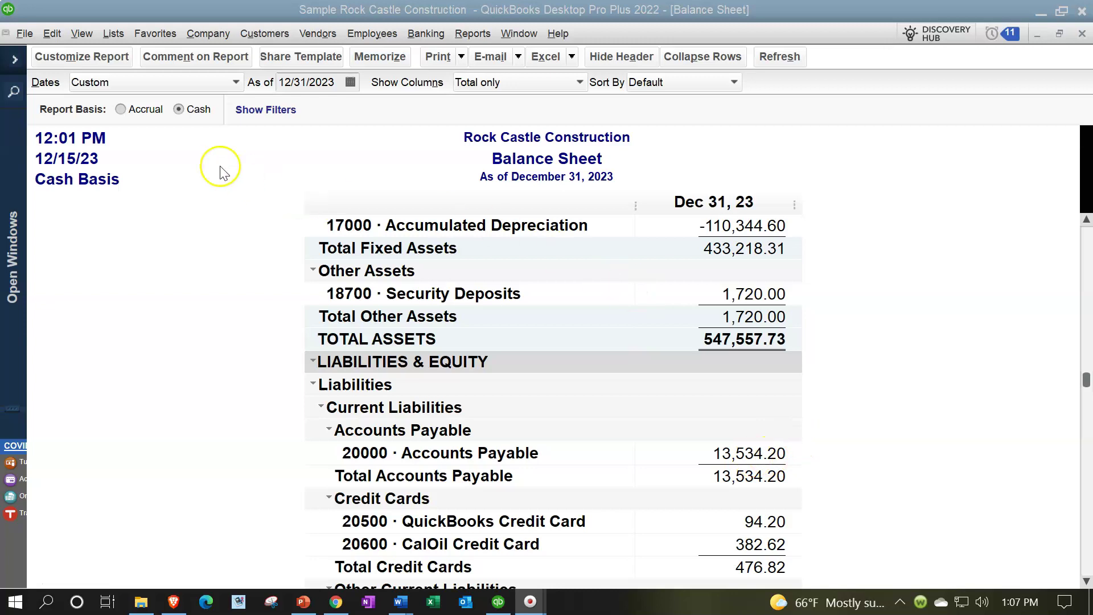
{"action": "left_click", "coordinate": [122, 109]}
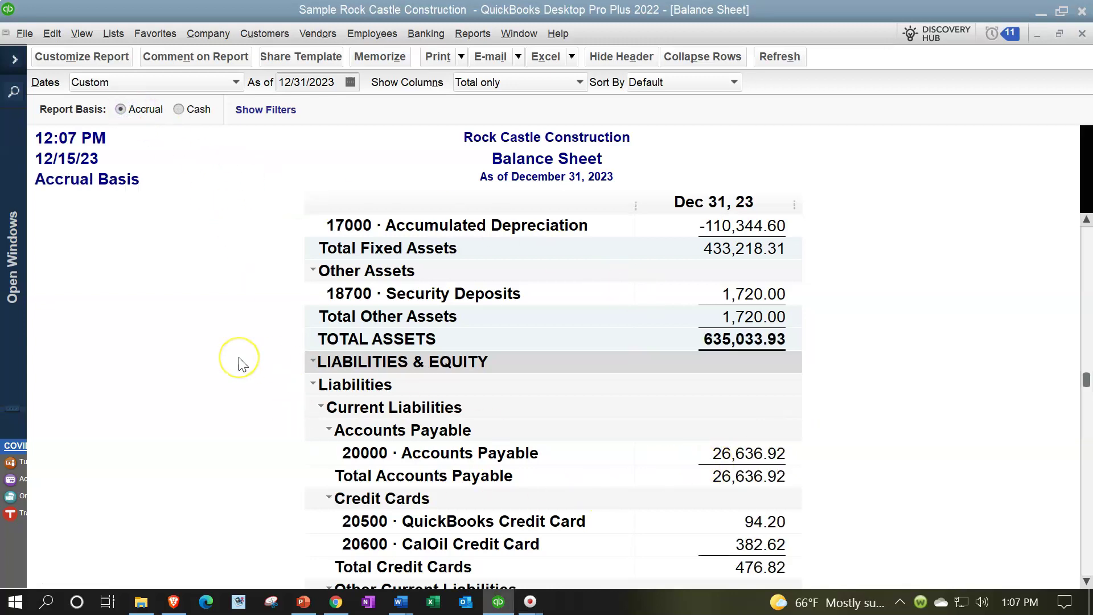
{"action": "scroll", "coordinate": [239, 362], "scroll_direction": "up", "scroll_amount": 8}
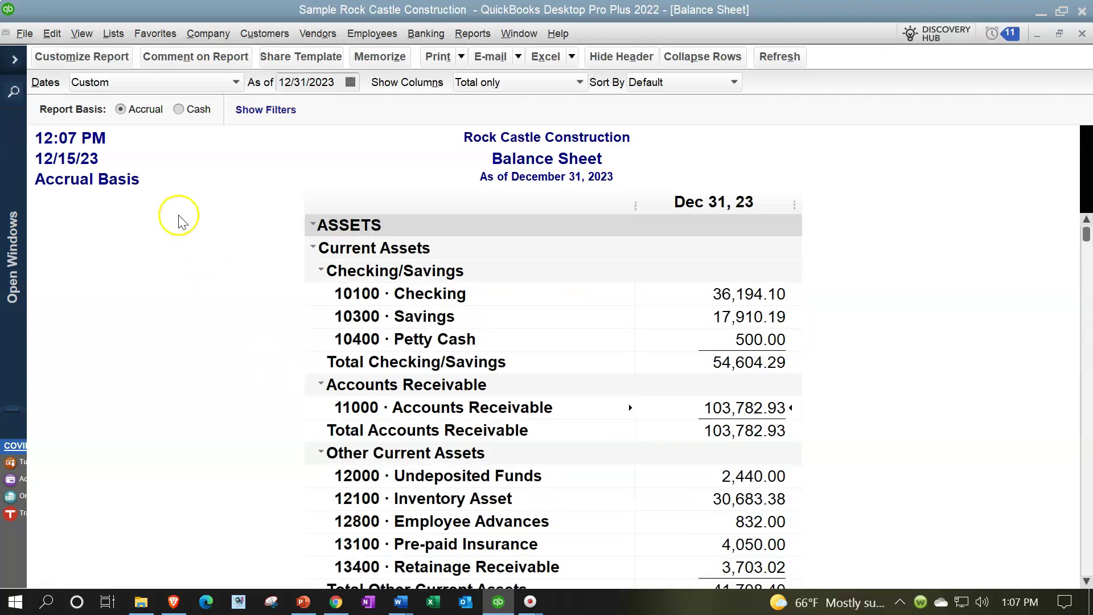
Step: Examine the Home page at full width, and bring back the Balance Sheet with the open windows list collapsed
{"action": "left_click", "coordinate": [13, 61]}
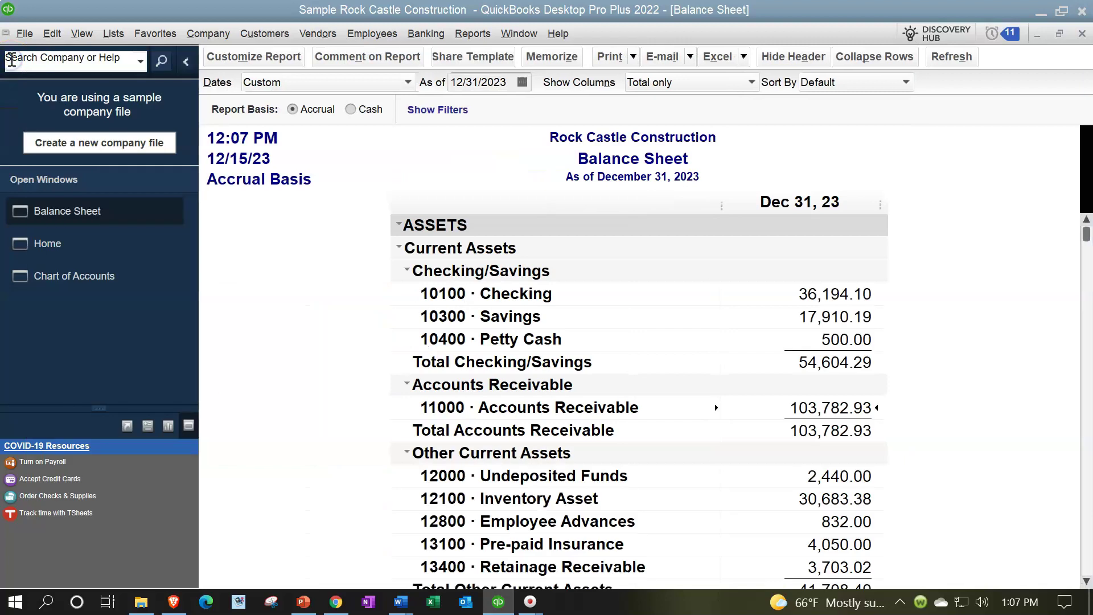
{"action": "left_click", "coordinate": [66, 239]}
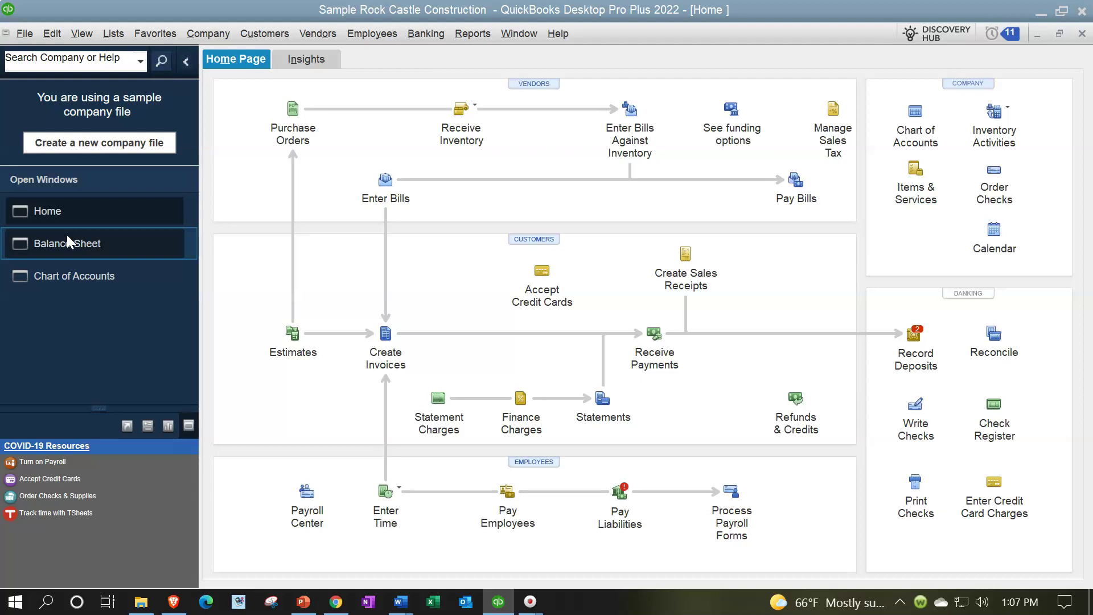
{"action": "left_click", "coordinate": [186, 62]}
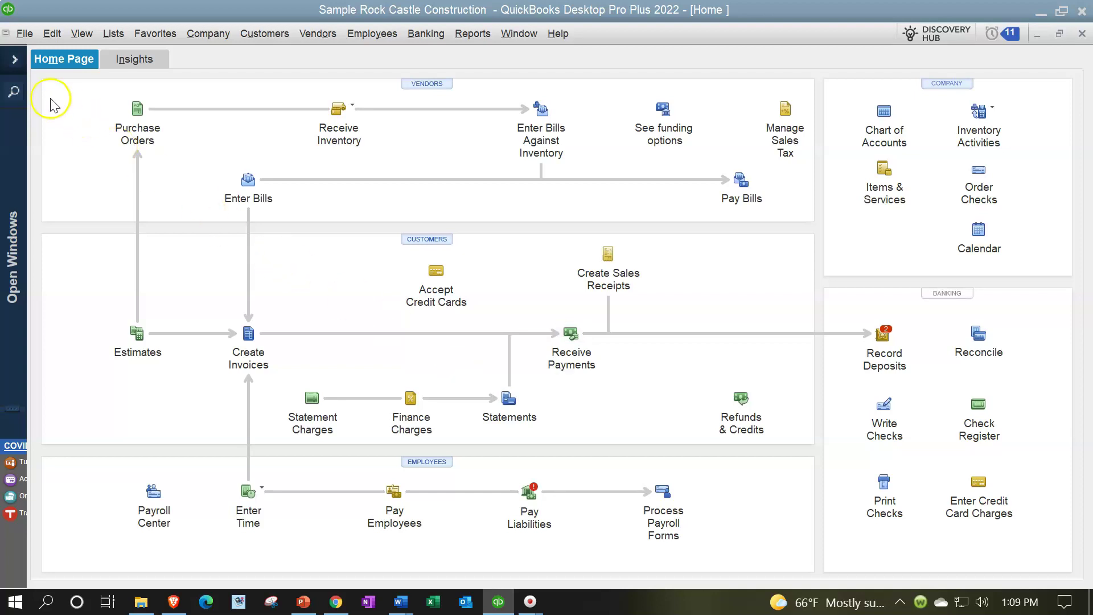
{"action": "left_click", "coordinate": [15, 60]}
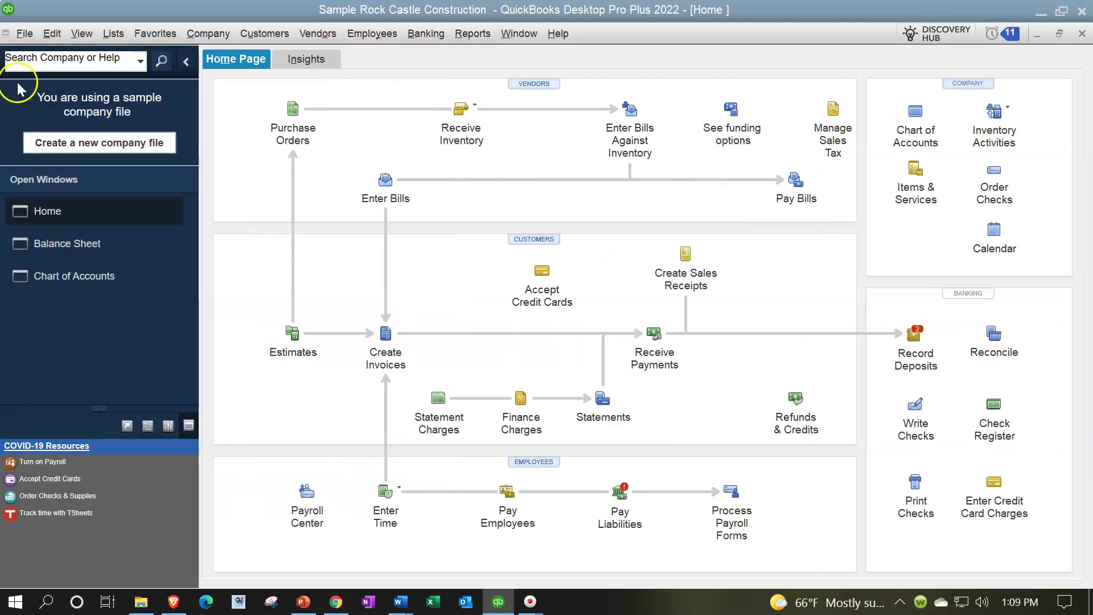
{"action": "left_click", "coordinate": [80, 243]}
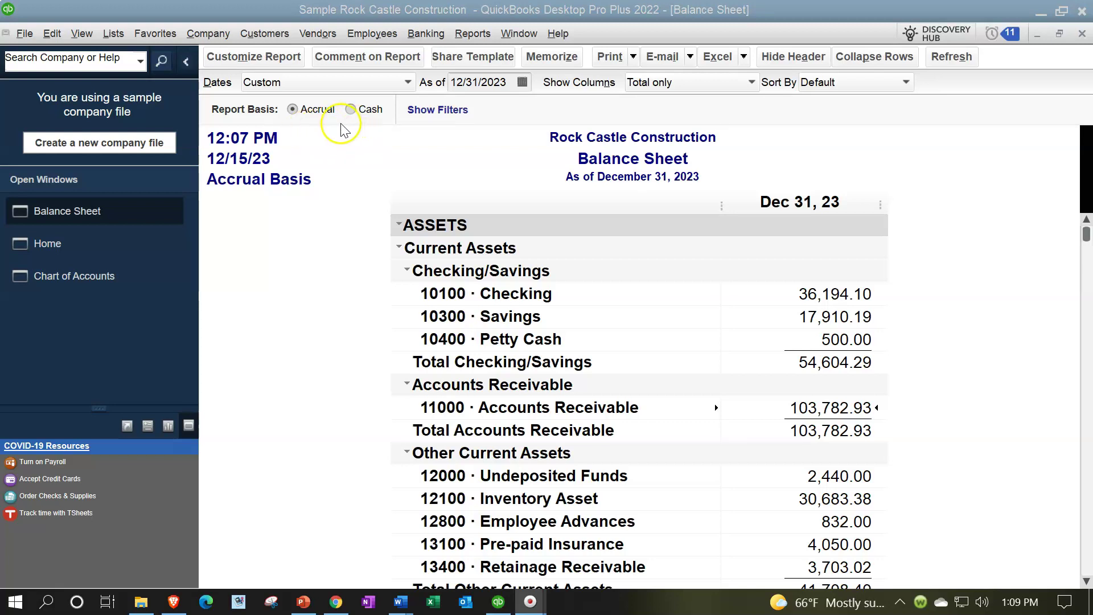
{"action": "left_click", "coordinate": [188, 62]}
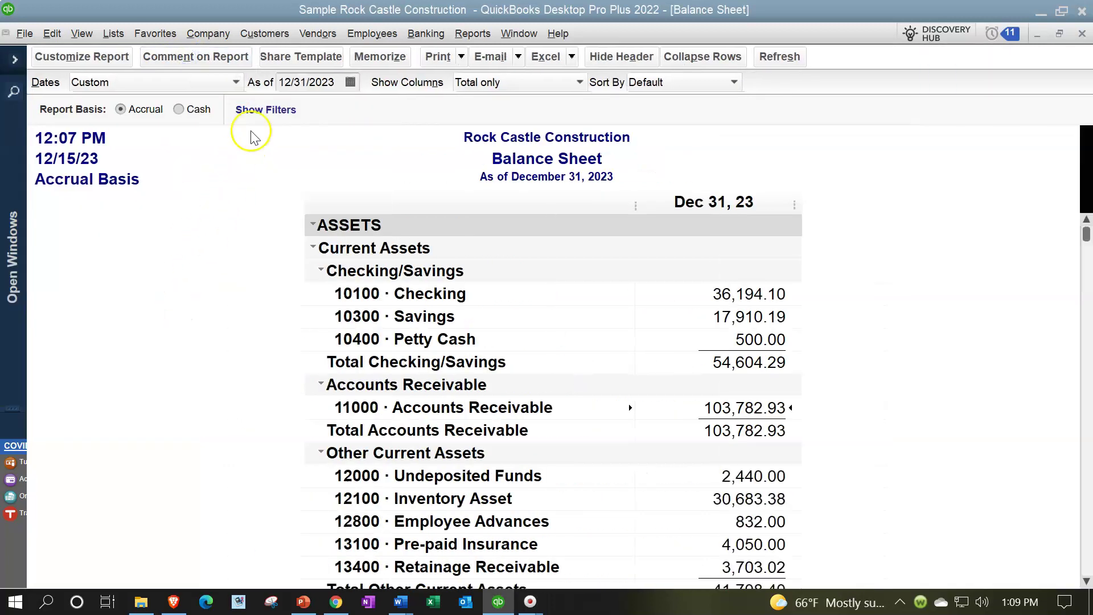
Step: Show the report's filters, and open the Balance Sheet's customization settings with the dialog moved clear of the report toolbar
{"action": "left_click", "coordinate": [262, 114]}
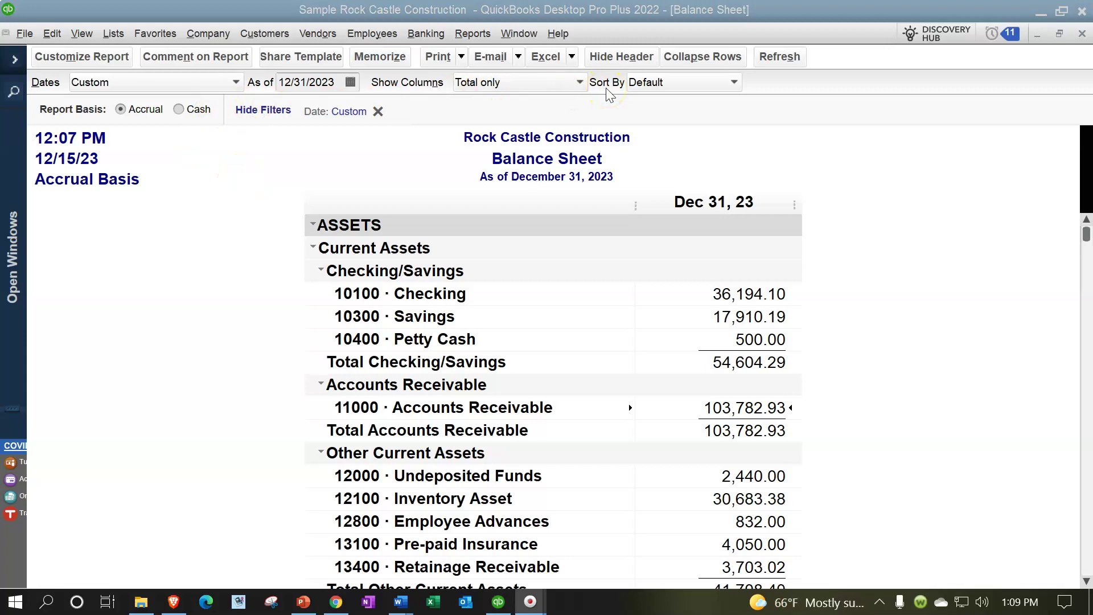
{"action": "left_click", "coordinate": [118, 63]}
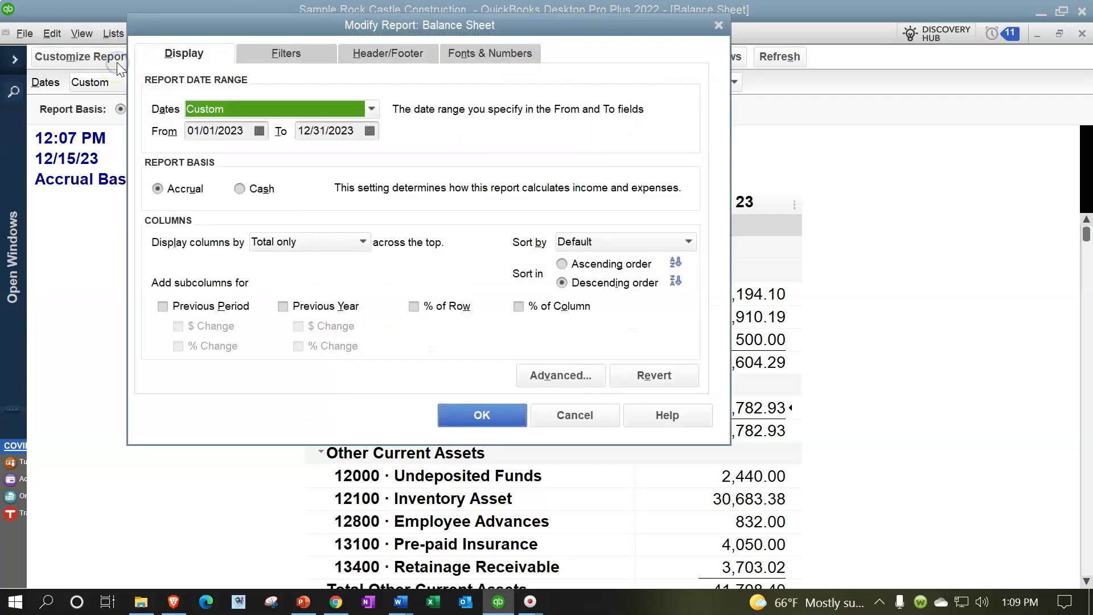
{"action": "left_click_drag", "start_coordinate": [298, 27], "coordinate": [332, 154]}
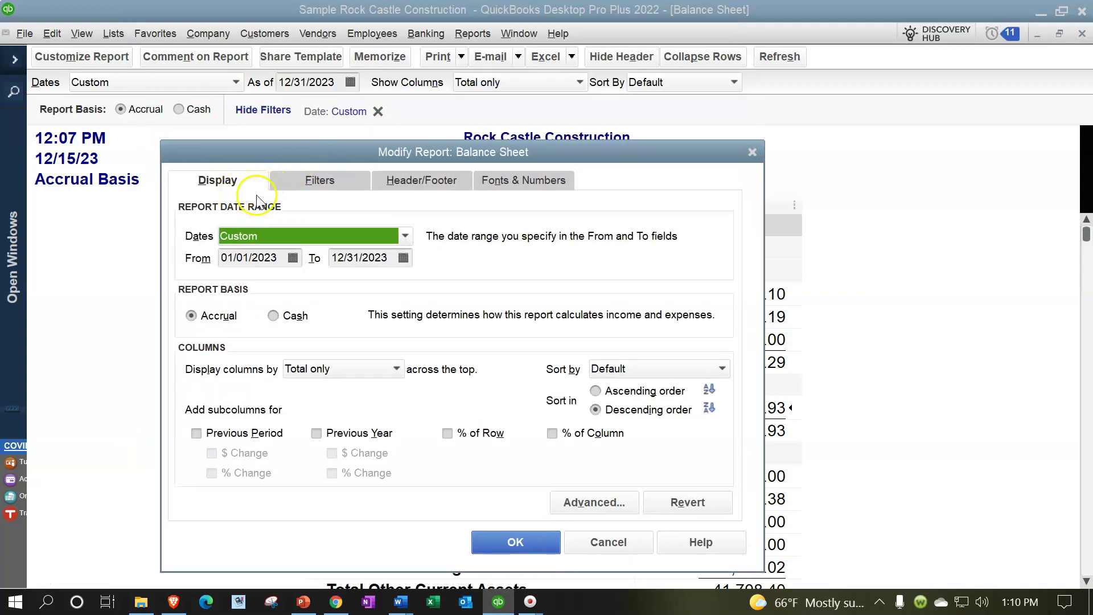
Step: Review the available date range, column display and sort options in the report's display settings, keeping Custom, Total only and Default
{"action": "left_click", "coordinate": [404, 235]}
{"action": "left_click", "coordinate": [404, 236]}
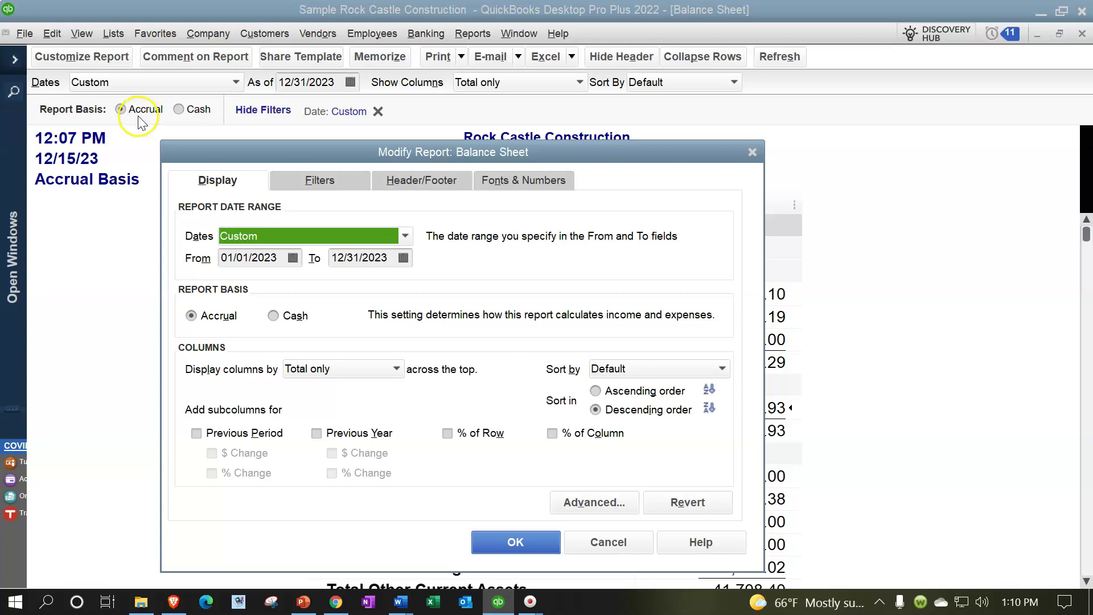
{"action": "left_click", "coordinate": [396, 370]}
{"action": "left_click", "coordinate": [397, 370]}
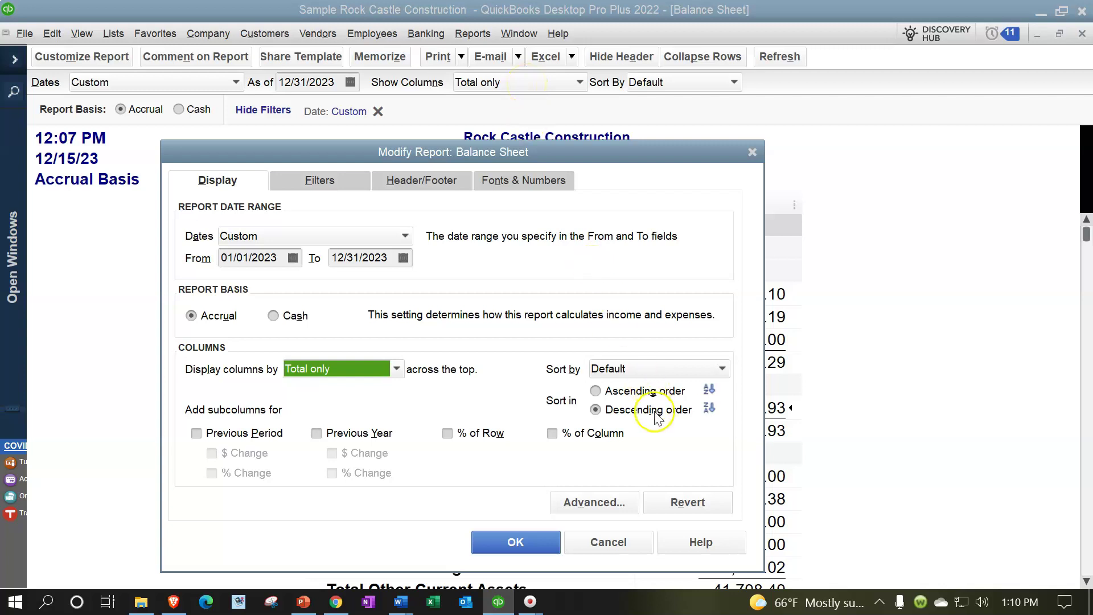
{"action": "left_click", "coordinate": [715, 370]}
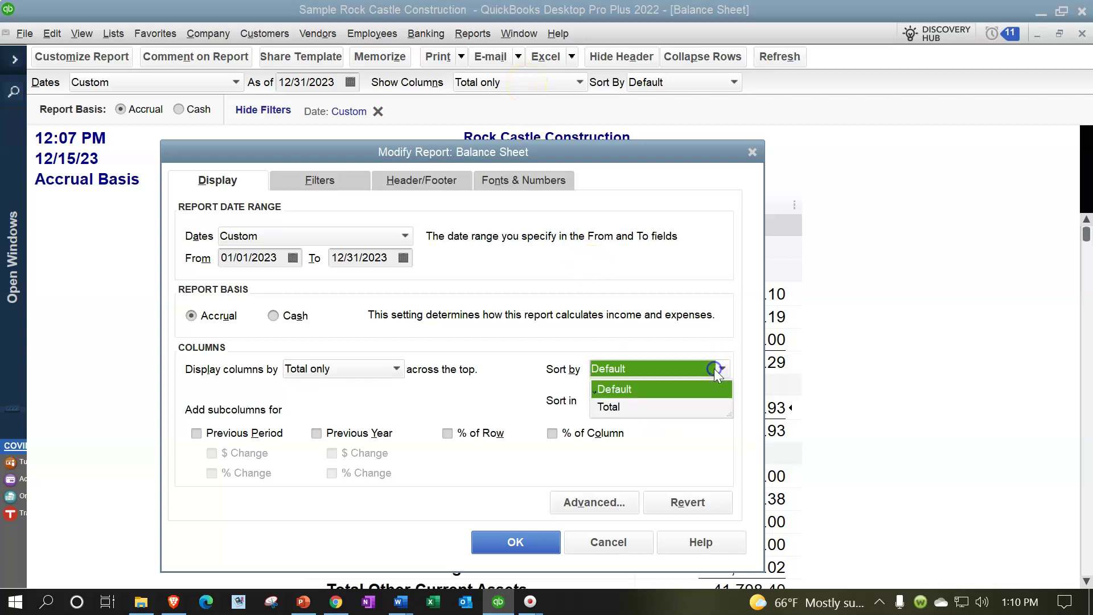
{"action": "left_click", "coordinate": [715, 370]}
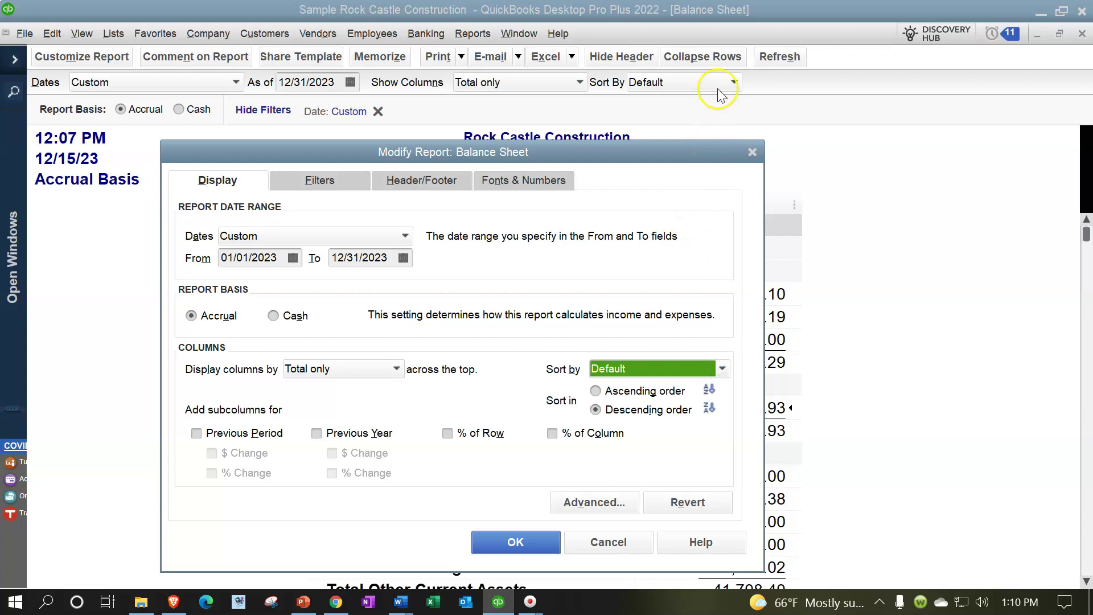